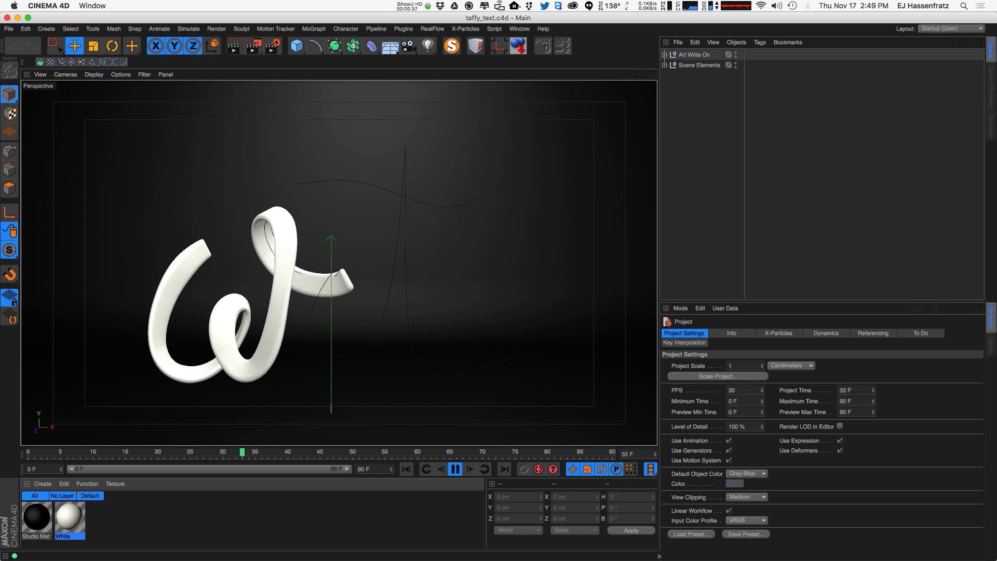
Stop the animation playback and switch to the open project taffy_text_start.c4d
left_click(457, 470)
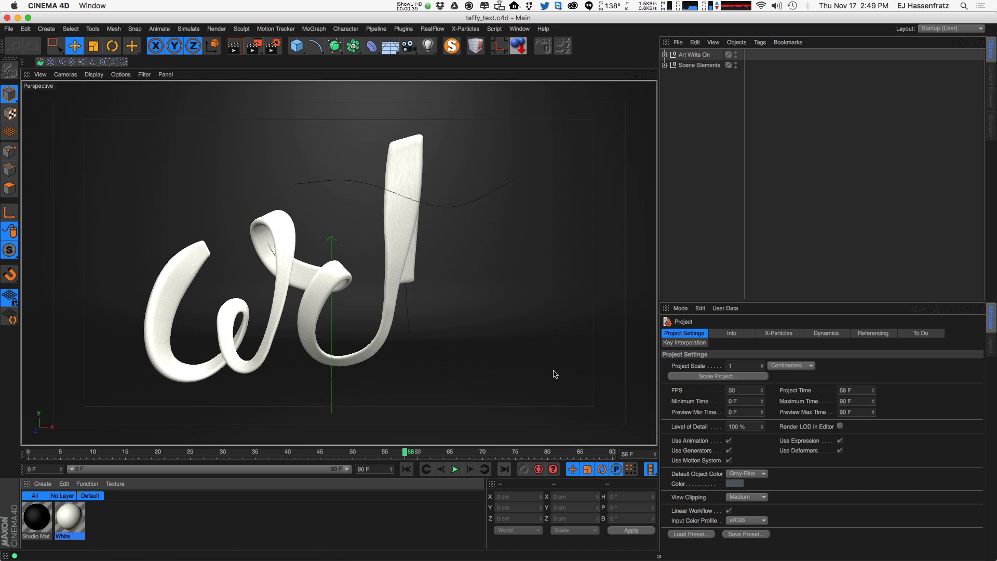
left_click(519, 29)
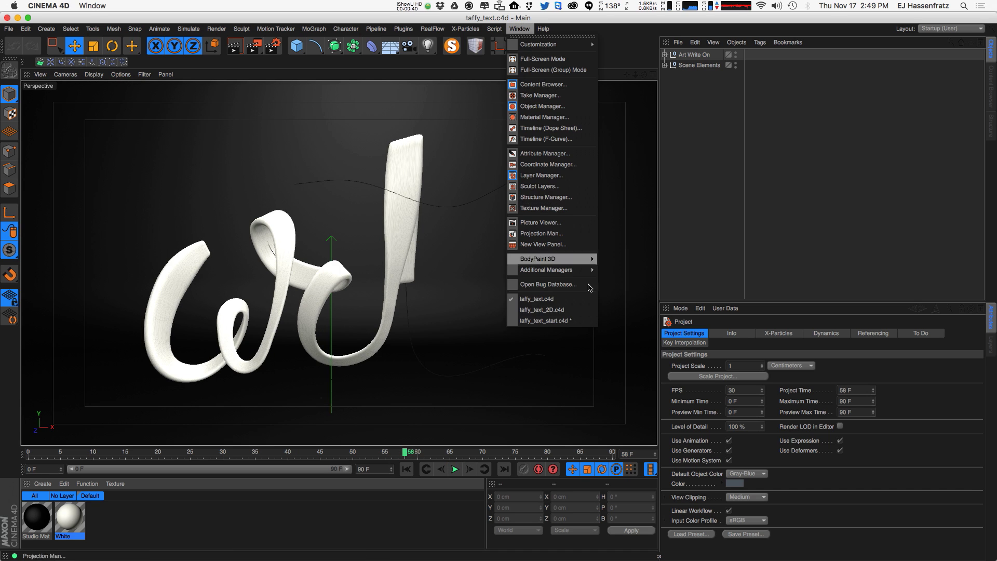
left_click(580, 321)
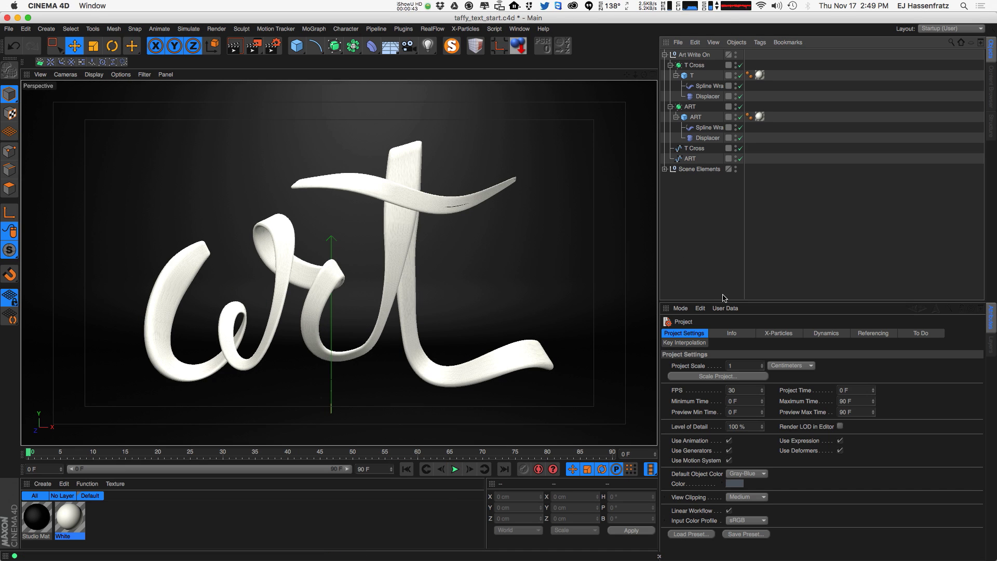
Expand the Scene Elements group and hide the ClassicStudio backdrop in the viewport
left_click(421, 353)
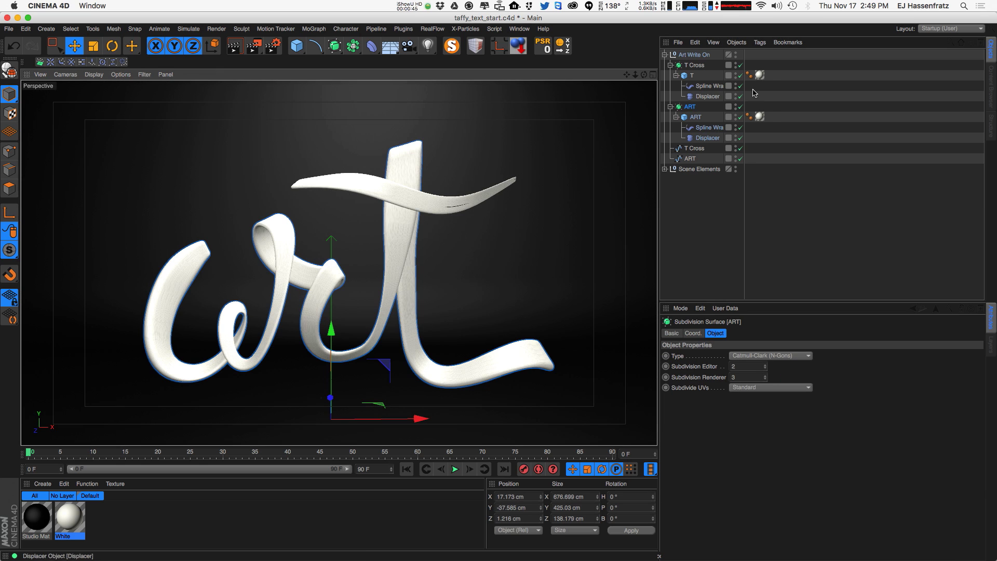
left_click(665, 169)
left_click(736, 231)
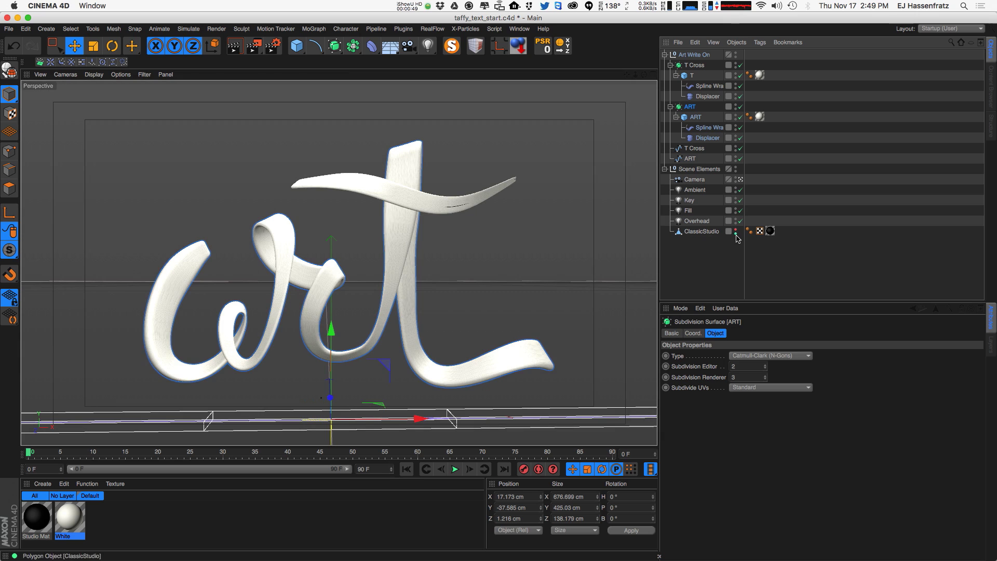
left_click(809, 249)
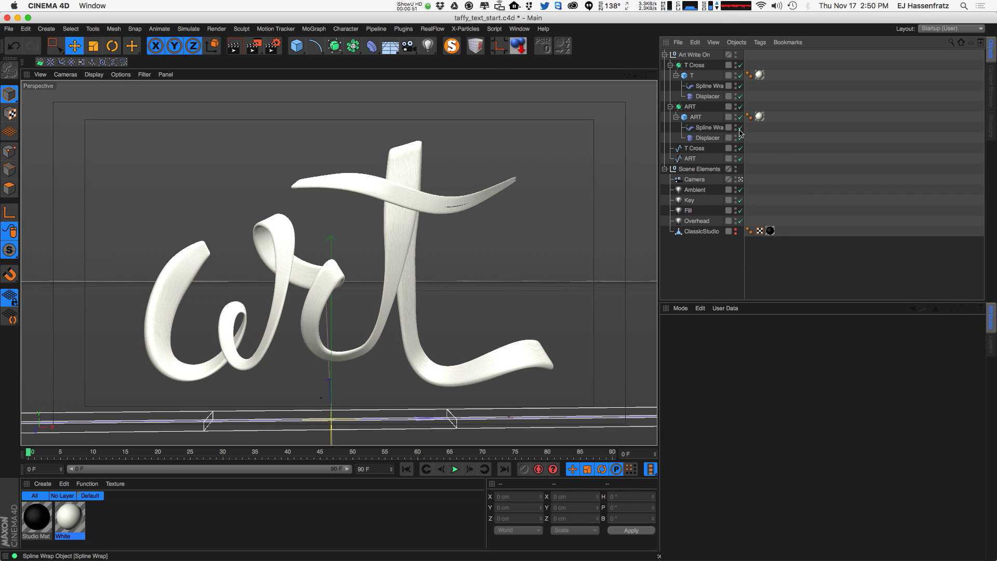
Disable the subdivision surfaces, cubes, Spline Wraps and Displacers of both T Cross and ART, and collapse Scene Elements
left_click_drag(744, 133, 783, 133)
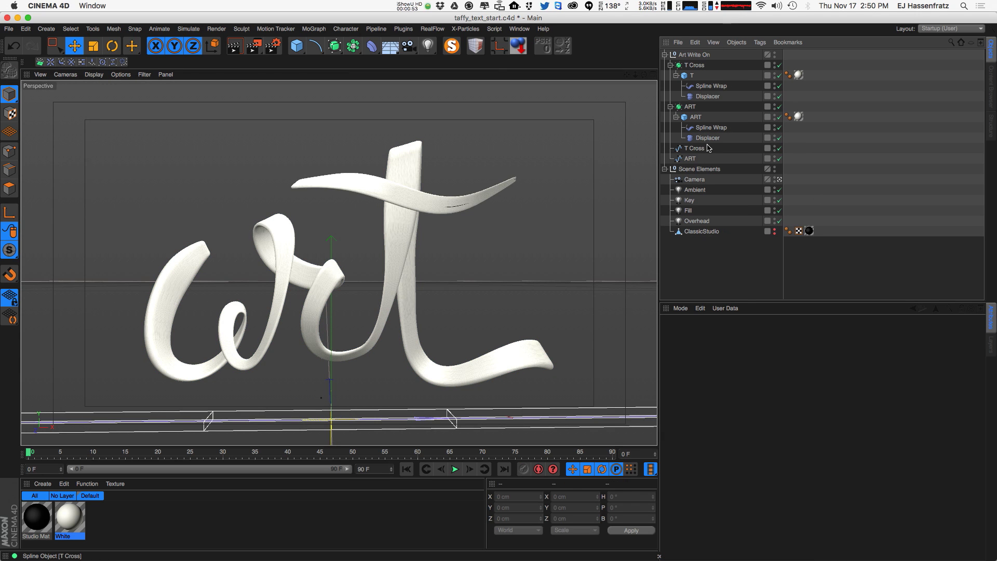
left_click_drag(779, 65, 780, 139)
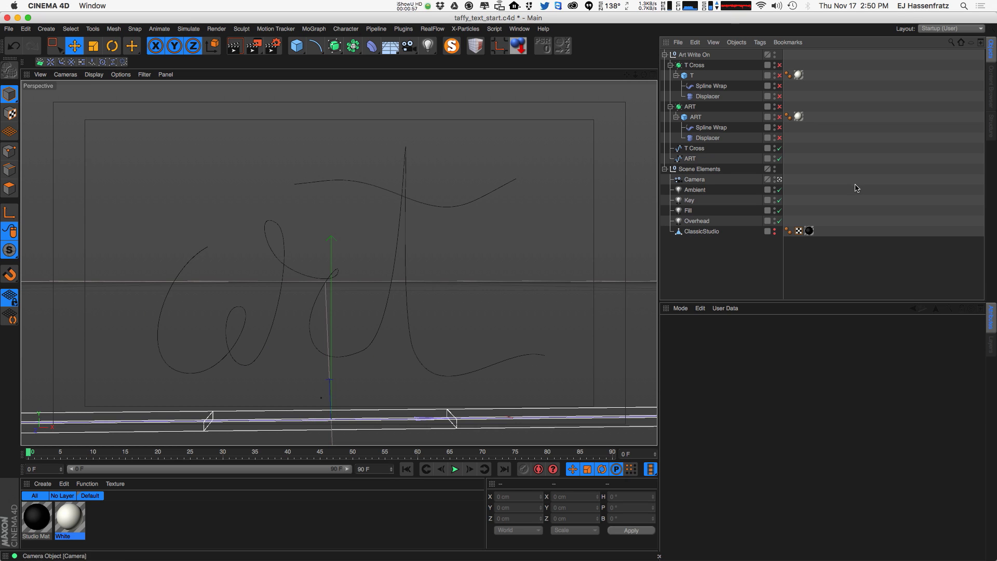
left_click(665, 169)
Examine the ART and T Cross splines that form the hand-lettered word
left_click_drag(690, 207, 698, 152)
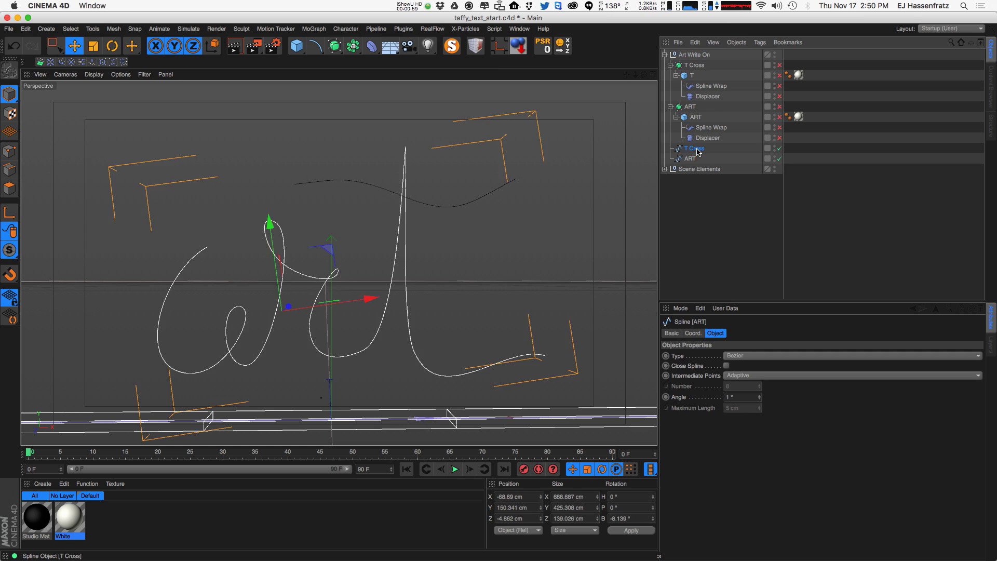
left_click(690, 159)
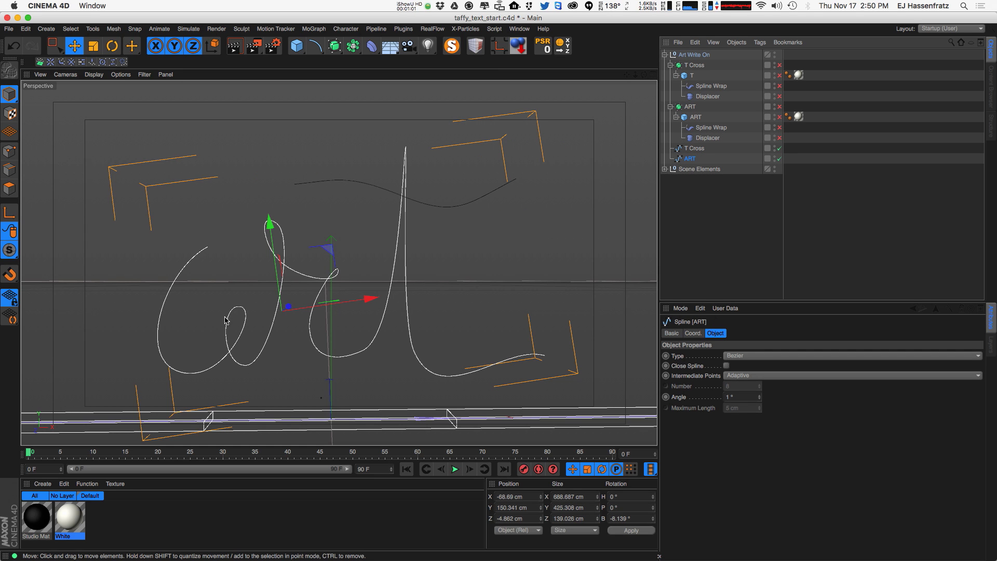
left_click(695, 149)
left_click_drag(330, 276, 368, 296, "alt")
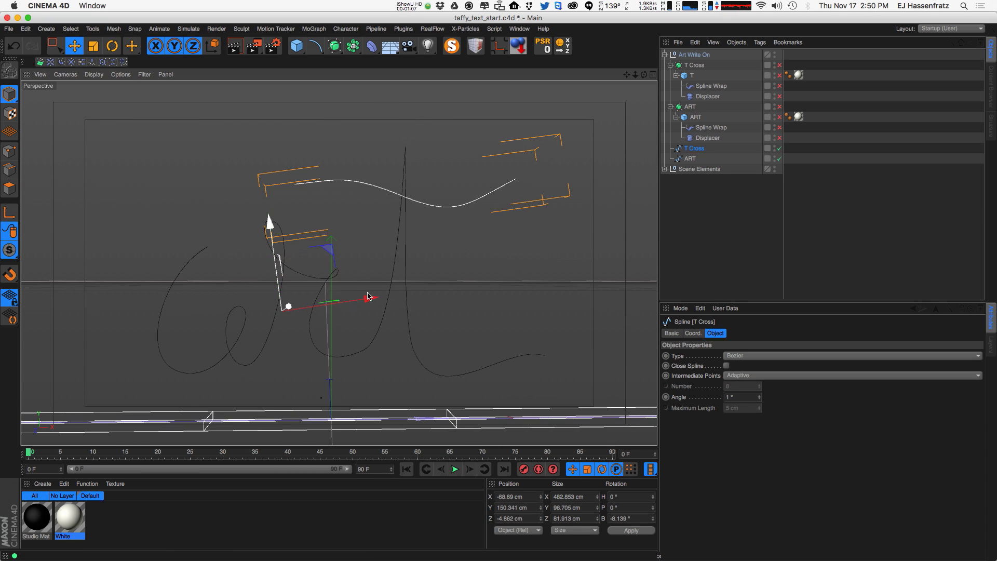
left_click(710, 256)
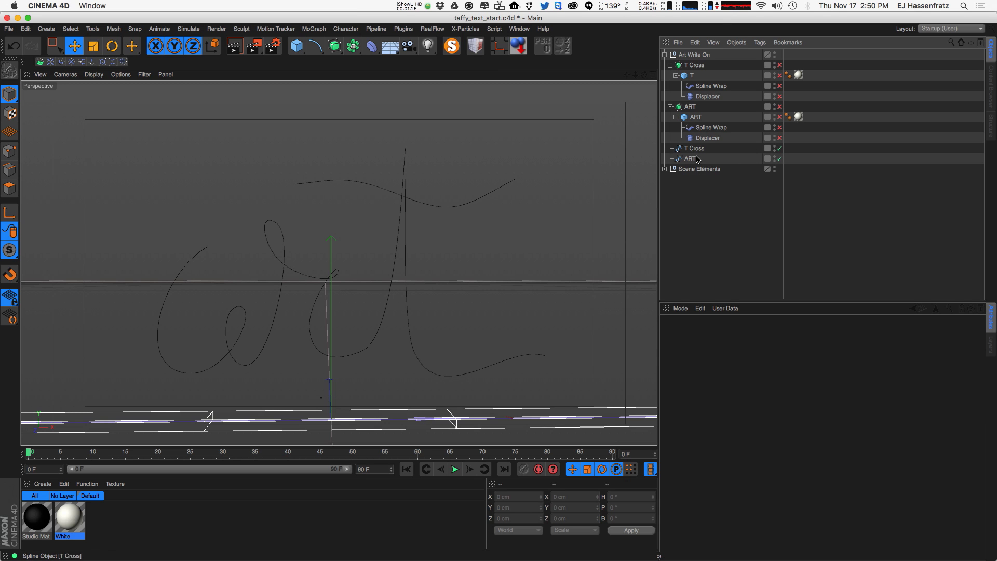
Enable the ART cube and view it without its deformers
left_click(695, 117)
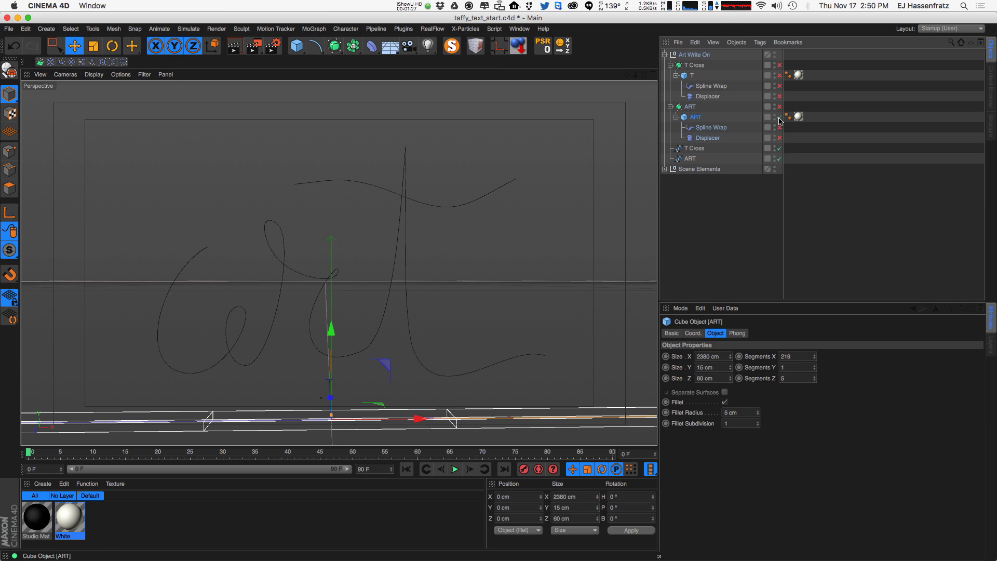
left_click(779, 118)
left_click_drag(301, 394, 345, 388, "alt")
key("shift+super+z")
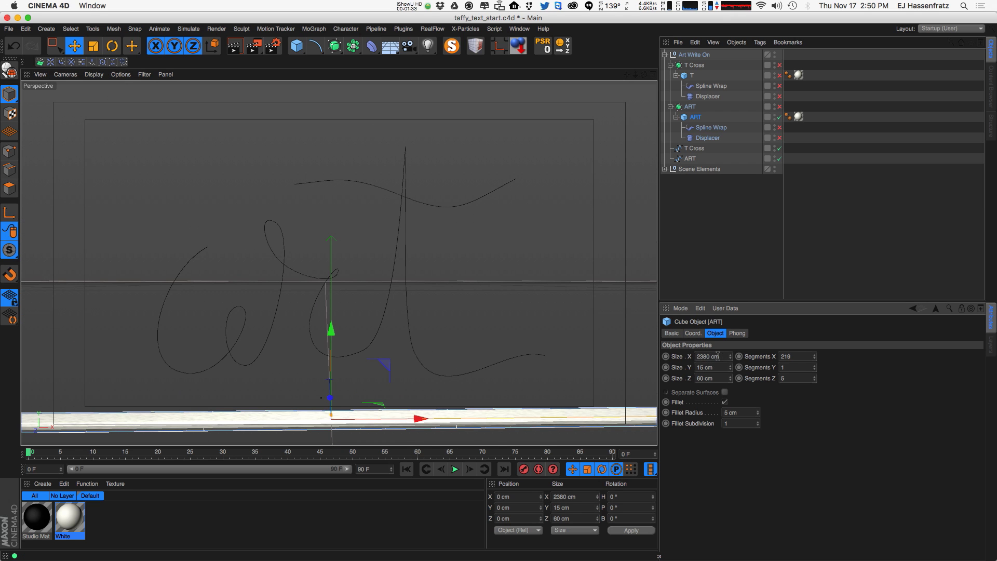
Reduce the ART cube's Segments X to 41, enable its Spline Wrap, and render a preview in the viewport
left_click(726, 403)
left_click_drag(819, 359, 800, 466)
left_click(780, 127)
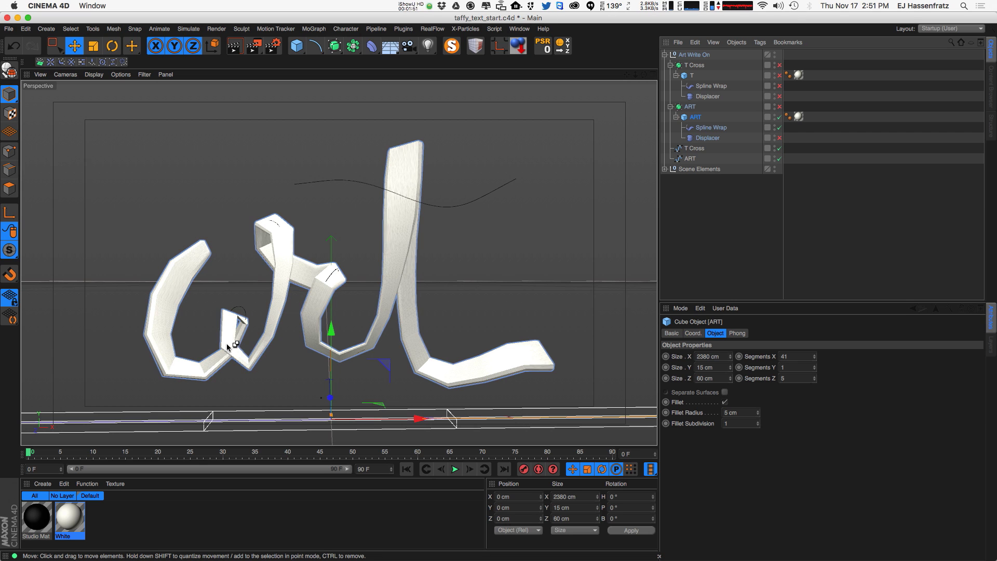
key("super+r")
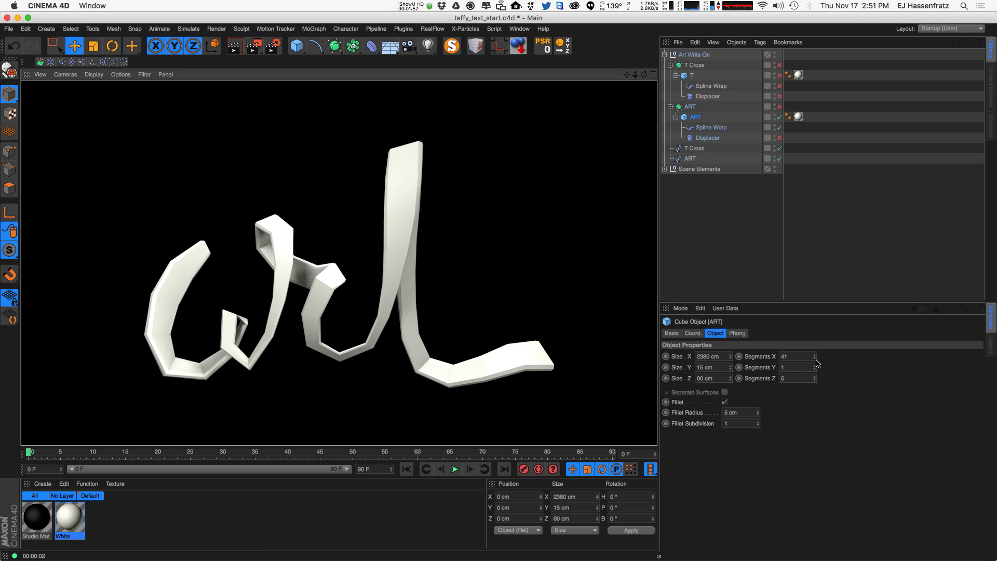
Try 391 for the ART cube's Segments X, settle on 175, and enable the ART Subdivision Surface
left_click_drag(815, 350, 828, 173)
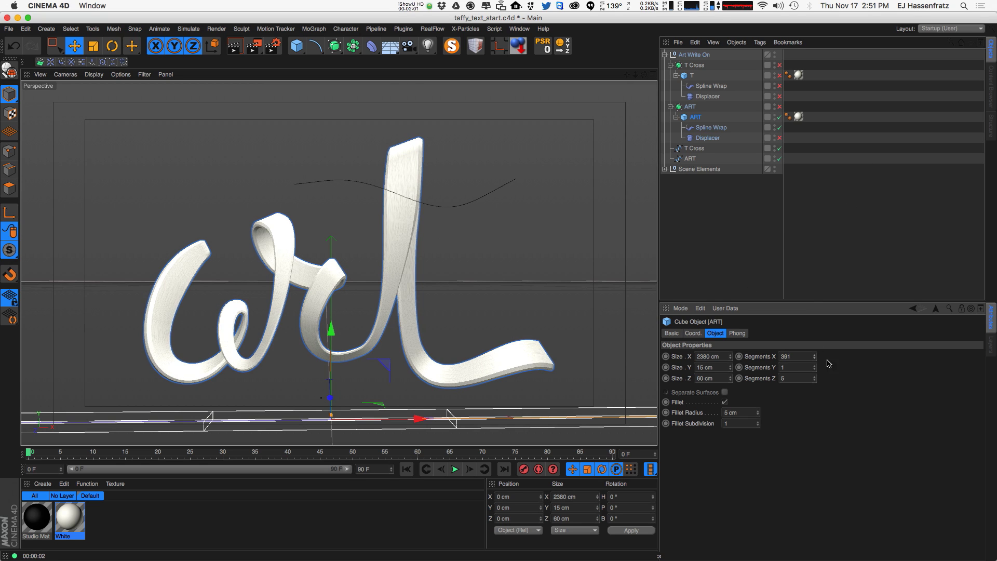
left_click_drag(815, 347, 800, 449)
left_click_drag(813, 358, 808, 407)
left_click_drag(812, 368, 809, 369)
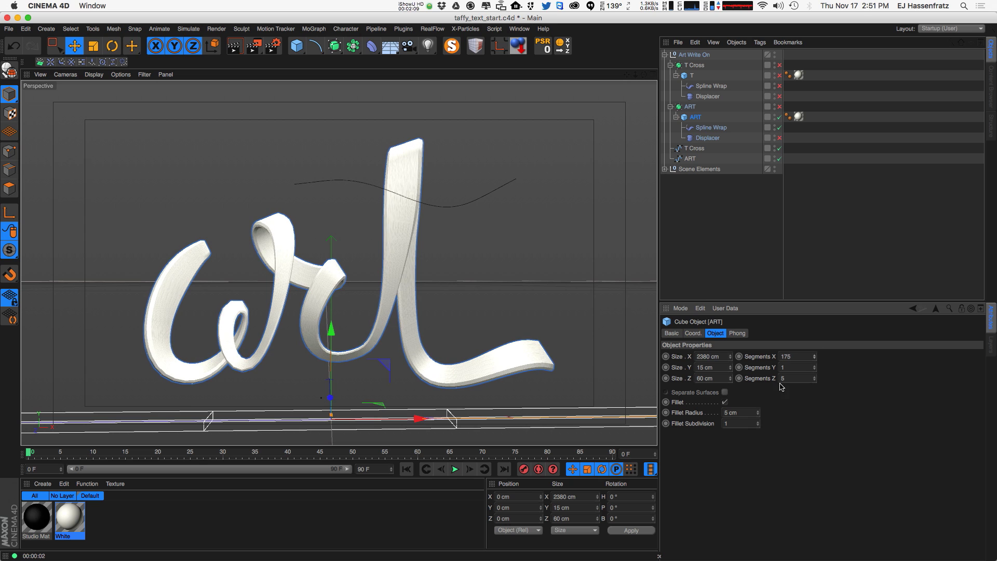
left_click(691, 107)
left_click(780, 107)
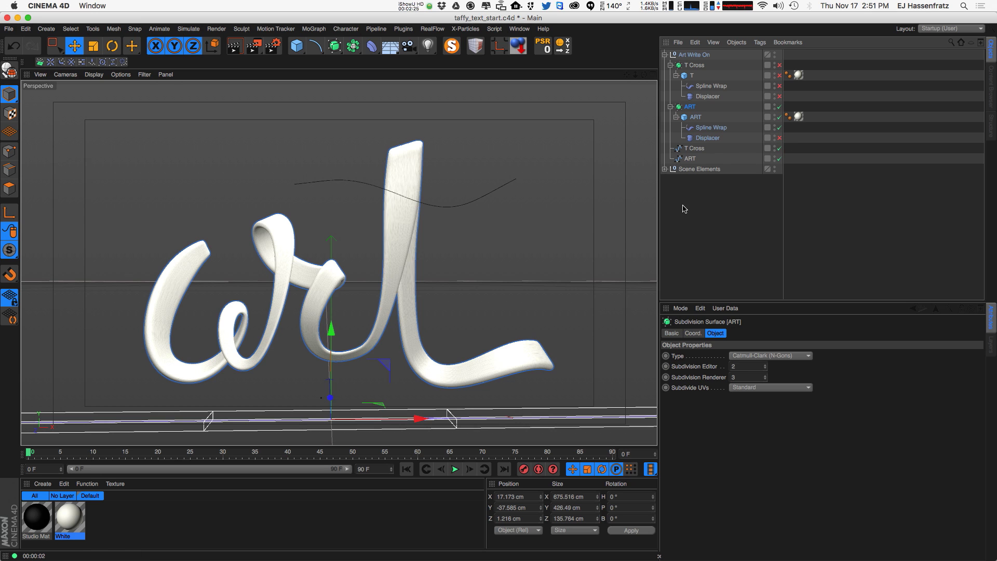
Examine the Spline Size curve in the ART cube's Spline Wrap settings
left_click(700, 139)
left_click(712, 129)
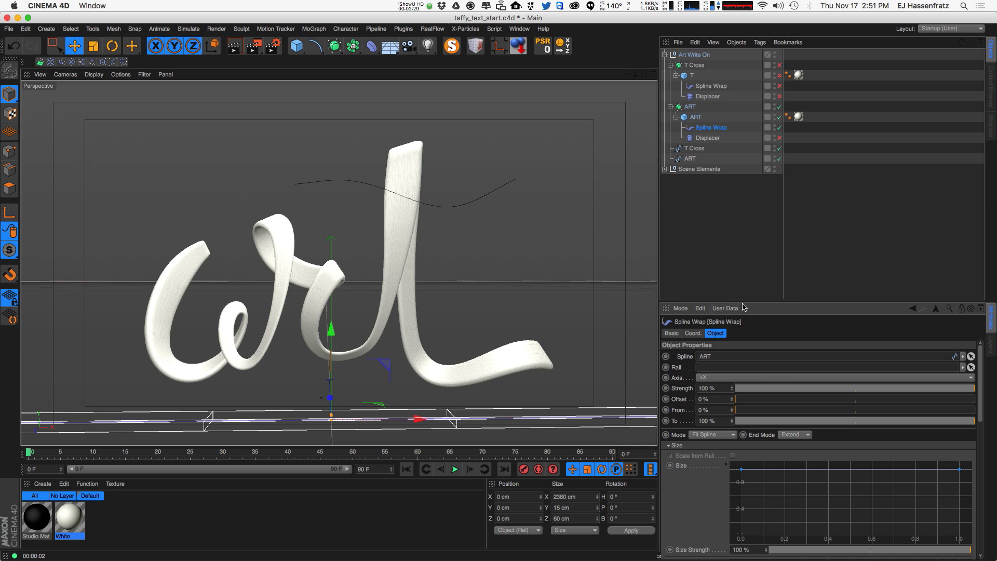
left_click_drag(763, 301, 764, 203)
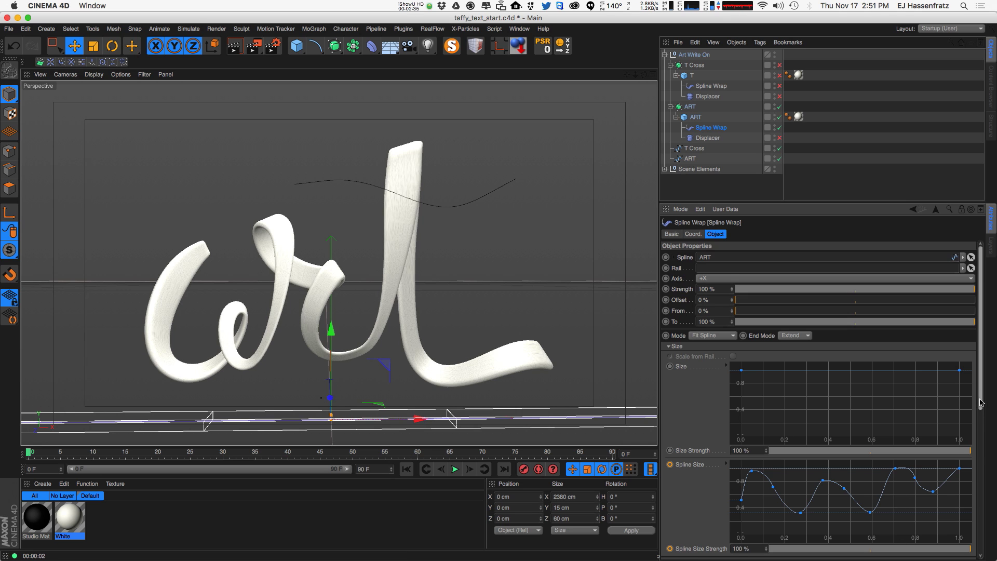
scroll(980, 403, "down", 5)
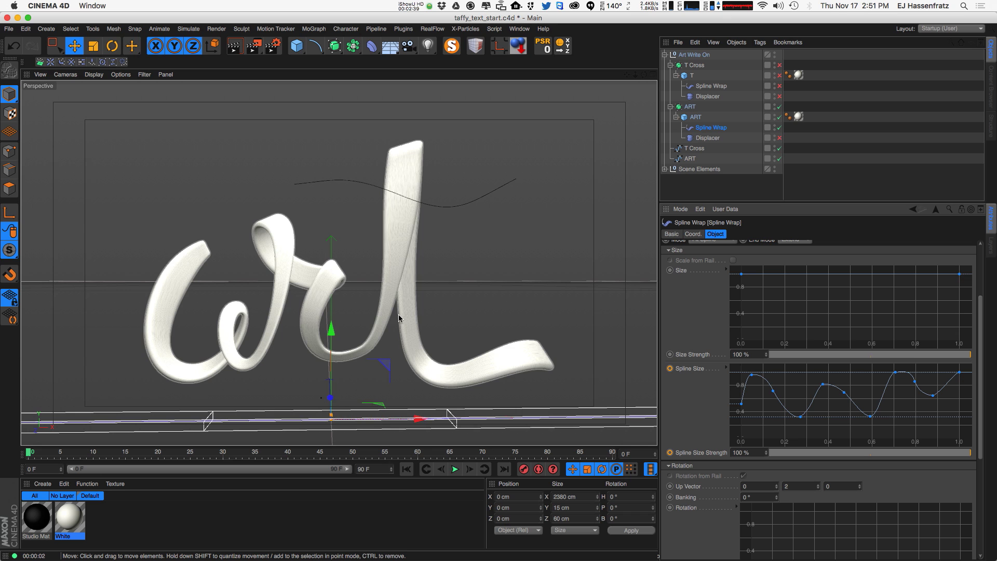
mouse_move(803, 419)
left_mouse_down()
mouse_move(800, 410)
mouse_move(805, 431)
mouse_move(805, 395)
mouse_move(803, 416)
left_mouse_up()
left_click(791, 426)
Examine the Spline Rotation curve in the ART cube's Spline Wrap settings
left_click_drag(982, 341, 971, 437)
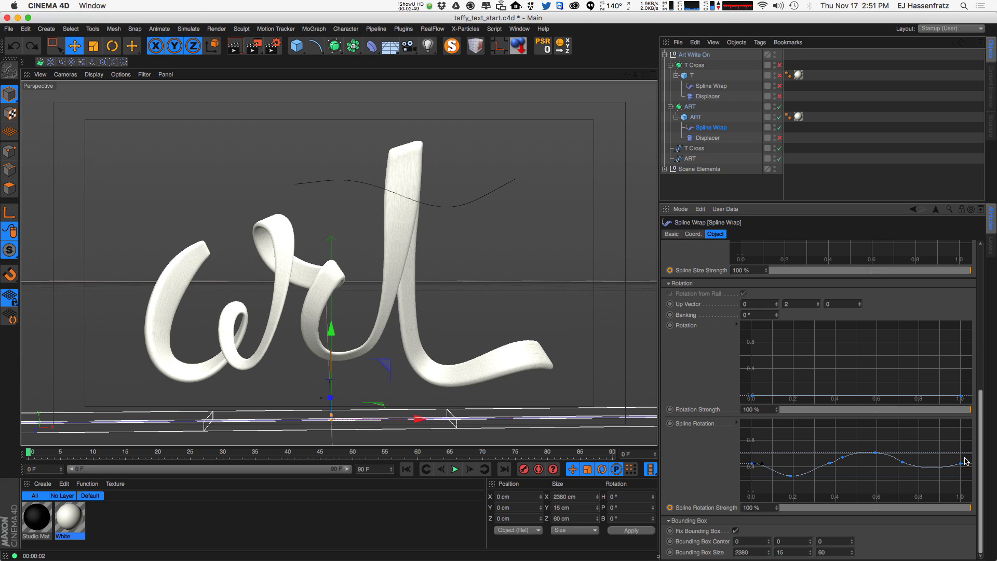
left_click(830, 463)
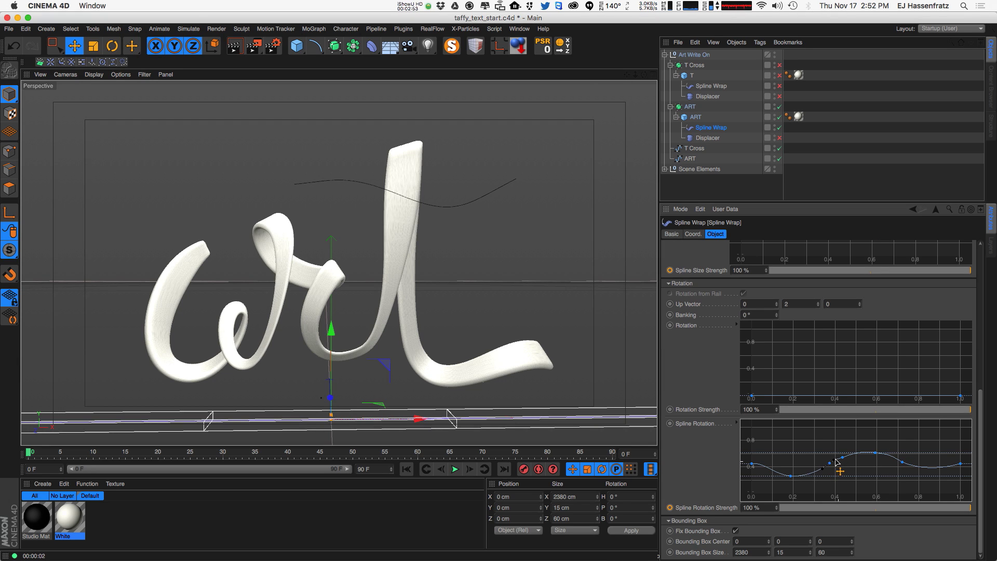
mouse_move(843, 458)
left_mouse_down()
mouse_move(843, 433)
mouse_move(842, 458)
left_mouse_up()
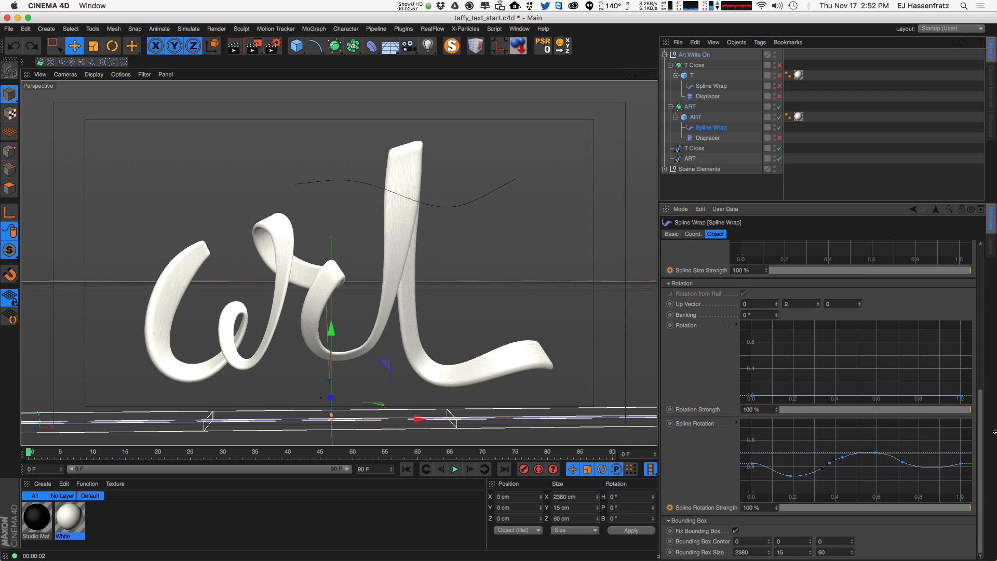
left_click_drag(981, 437, 982, 241)
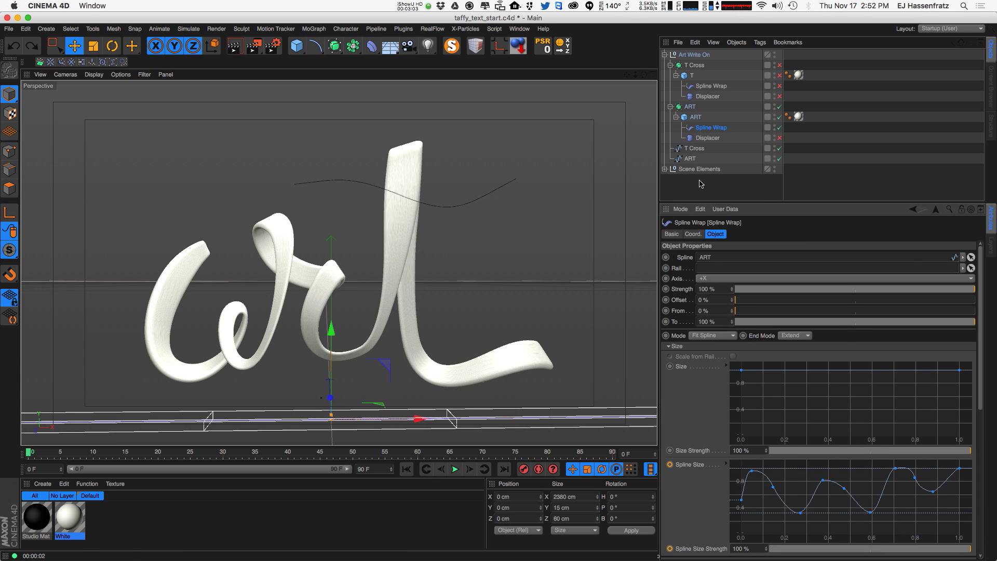
Enable the ART cube's Displacer and open the basic properties of its Noise shader
left_click(771, 139)
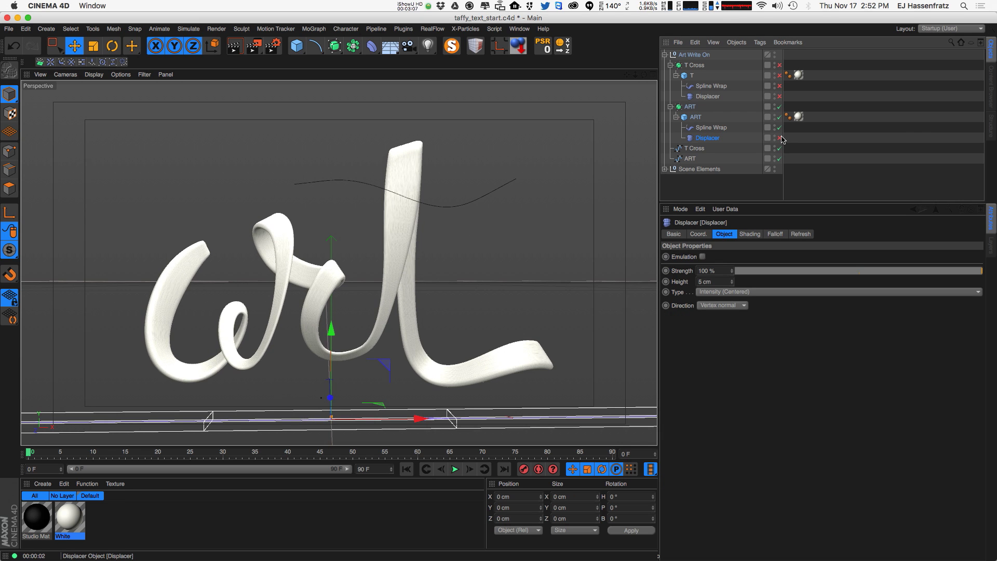
left_click(775, 233)
left_click(750, 233)
left_click(760, 271)
left_click(672, 234)
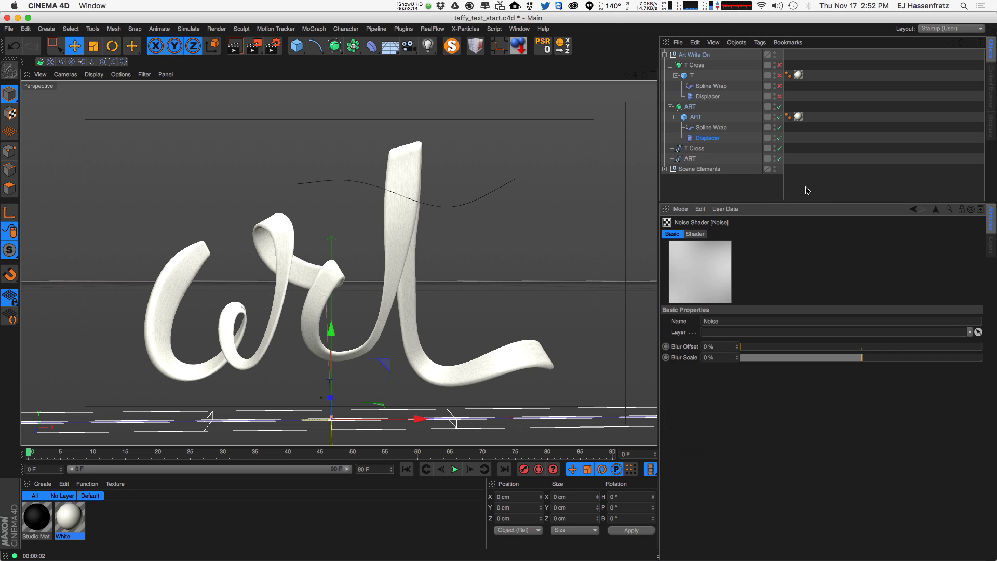
Enable the T Cross Subdivision Surface, its T cube, Spline Wrap and Displacer, and select the T Cross spline
left_click_drag(793, 203, 795, 281)
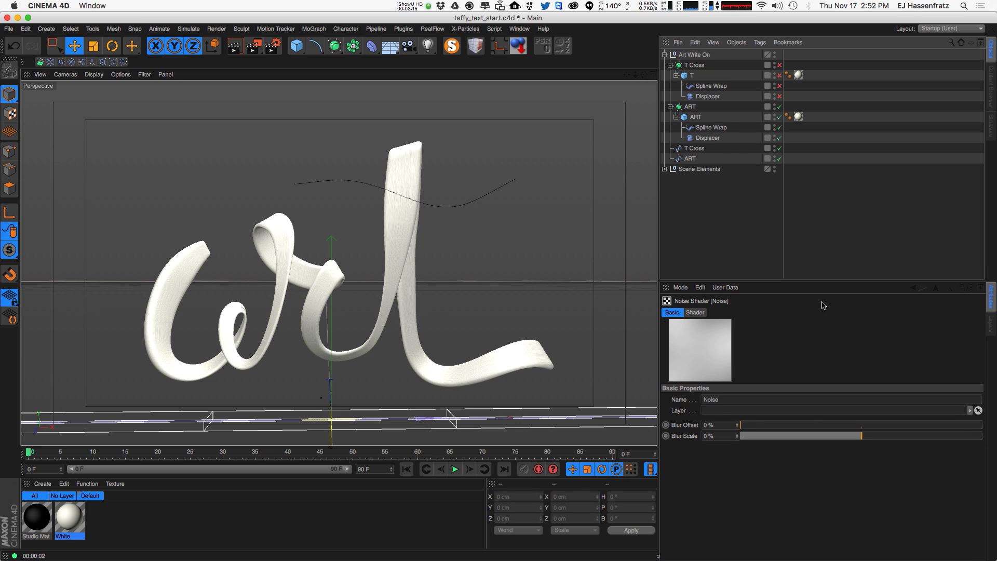
left_click_drag(780, 64, 779, 96)
left_click(379, 173)
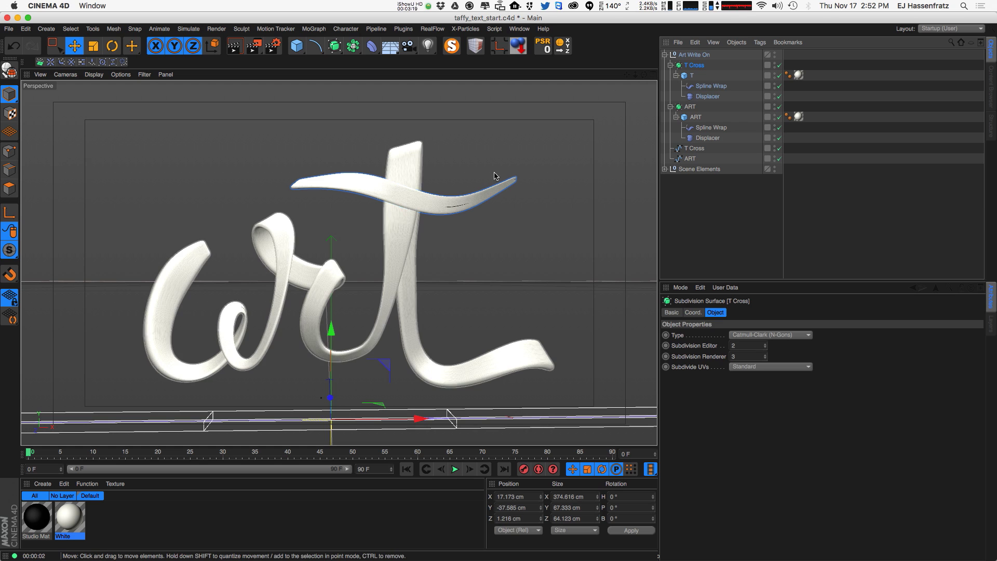
left_click(694, 149)
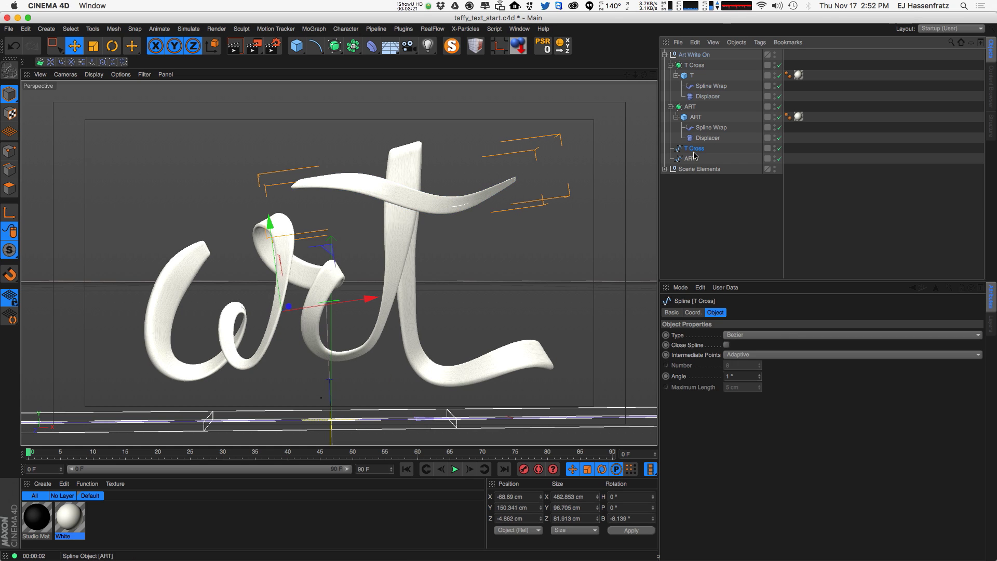
left_click_drag(779, 65, 780, 87)
Examine the Spline Size and Spline Rotation curves in the T cube's Spline Wrap settings
left_click(691, 89)
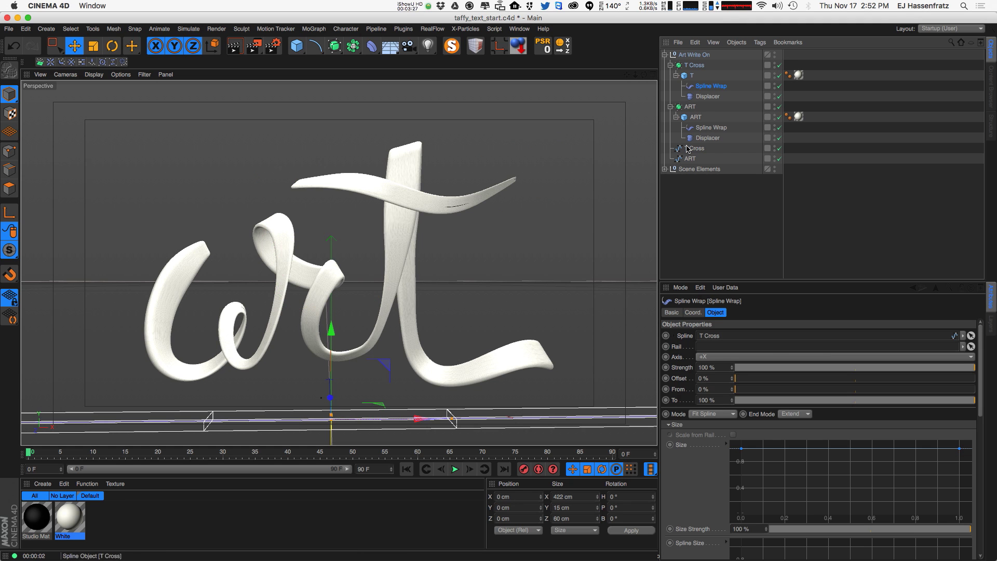
left_click_drag(865, 281, 863, 206)
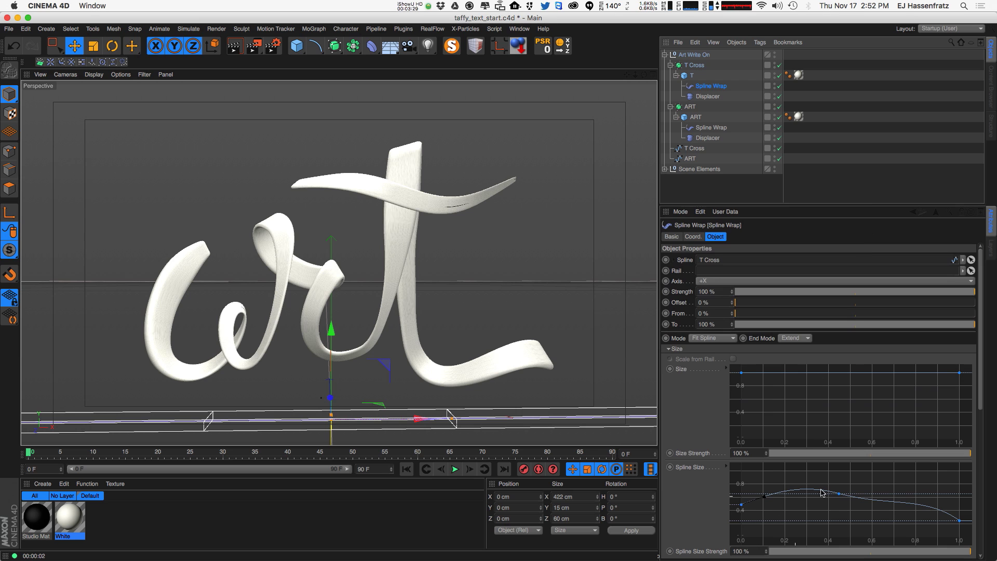
scroll(795, 364, "down", 5)
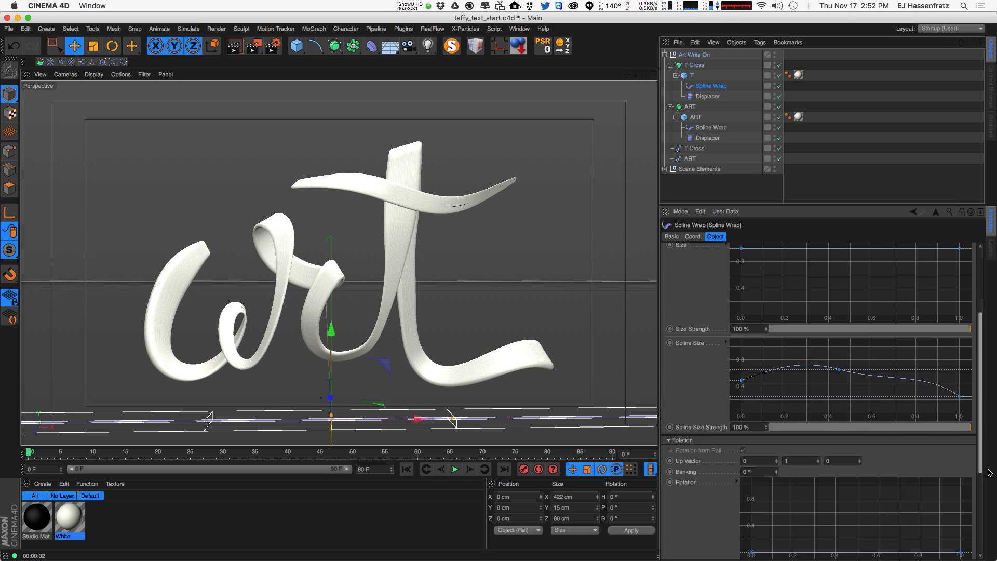
mouse_move(839, 341)
left_mouse_down()
mouse_move(840, 351)
mouse_move(844, 339)
left_mouse_up()
key("super+z")
scroll(985, 399, "down", 4)
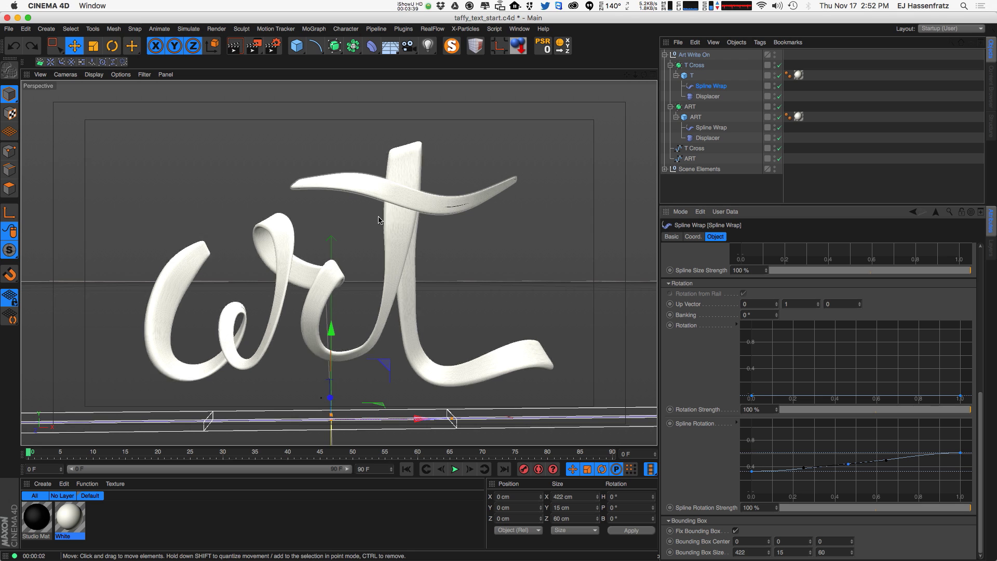
Compare the T cube's Spline Wrap size and rotation curves once more, and give the object list more room
scroll(982, 416, "up", 5)
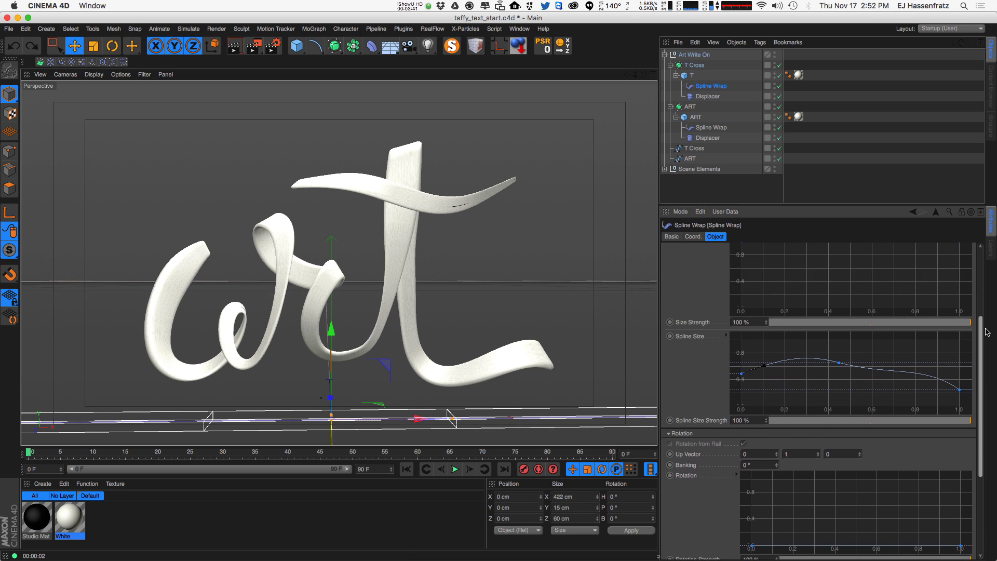
scroll(920, 468, "down", 5)
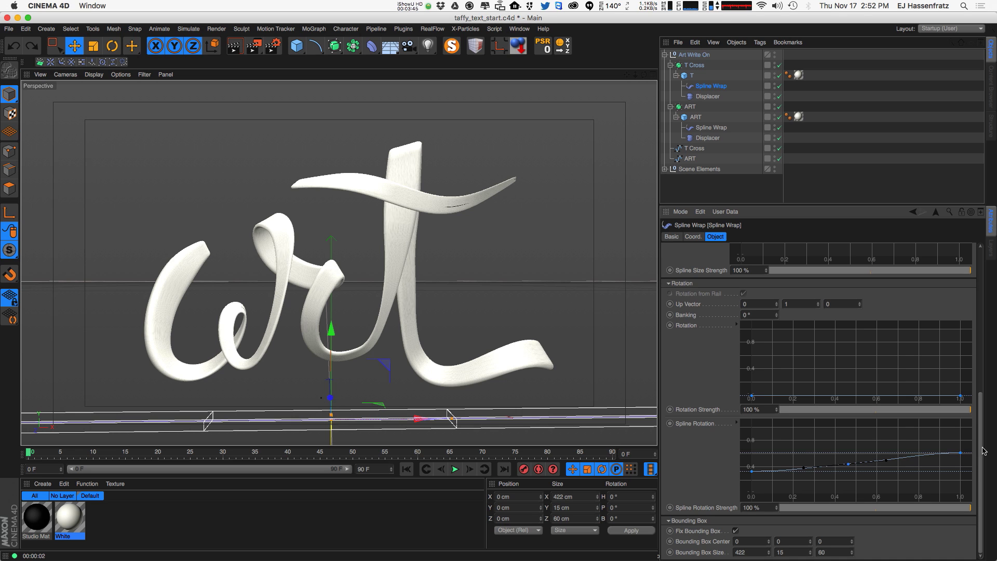
scroll(982, 451, "up", 8)
left_click(692, 236)
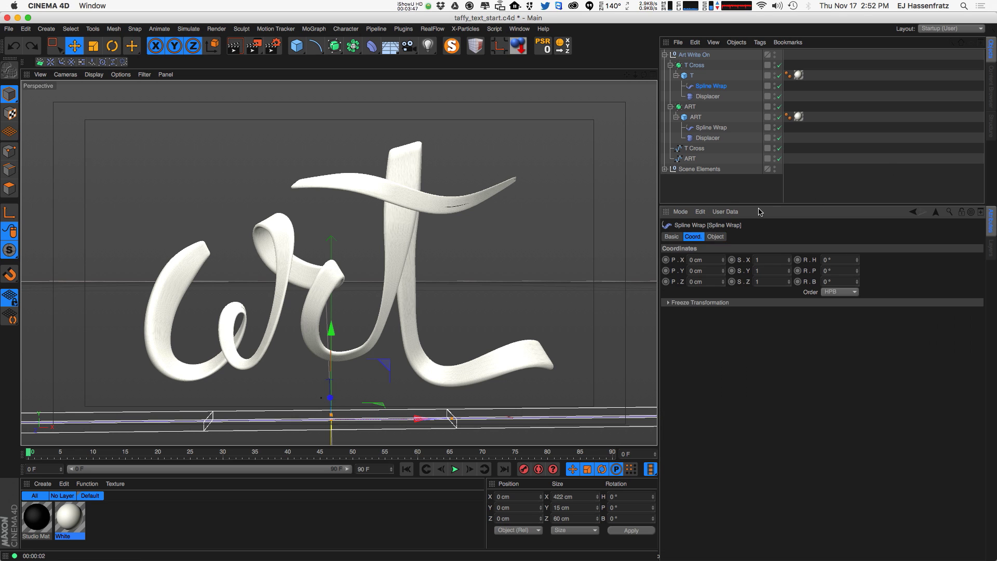
left_click_drag(761, 206, 761, 336)
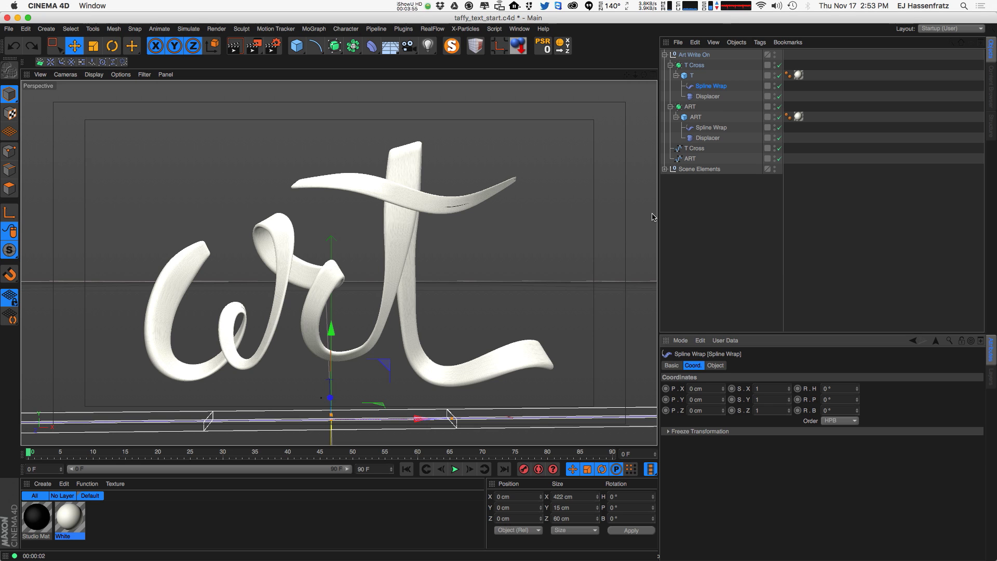
Preview the write-on by varying the To value of both Spline Wraps, return it to 100%, and go to frame 65
left_click(711, 127, "shift")
left_click(718, 365)
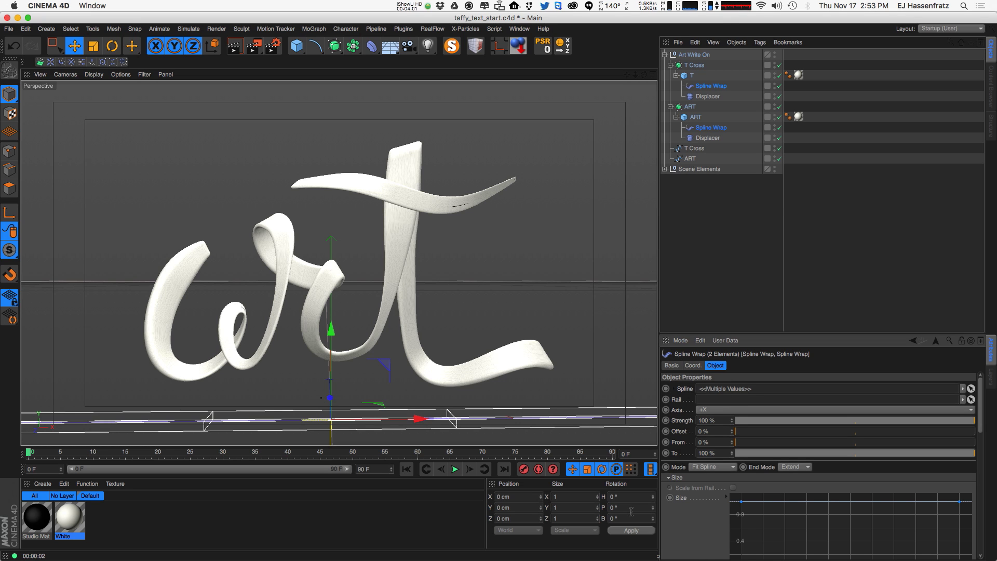
left_click_drag(962, 453, 994, 469)
left_click_drag(908, 454, 994, 446)
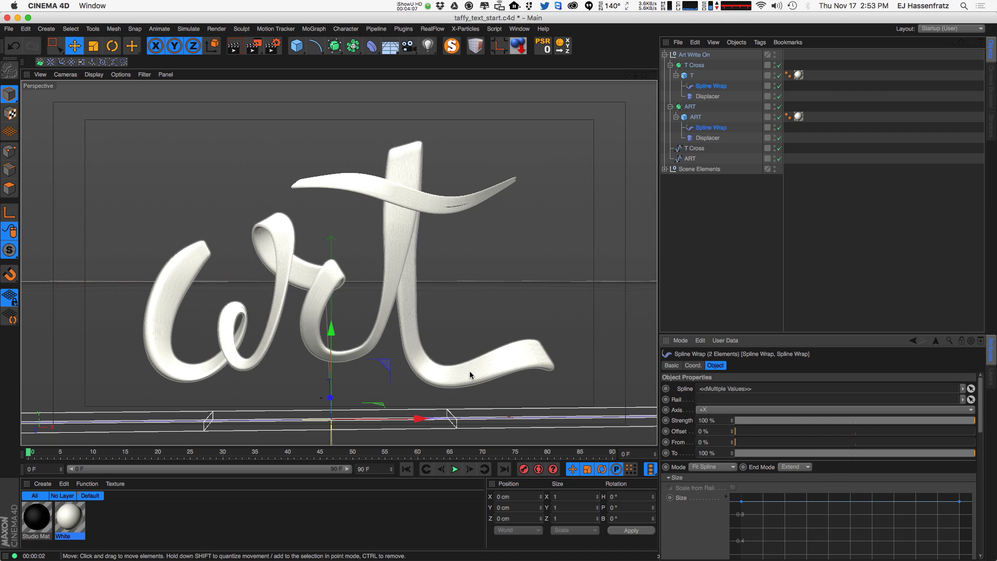
left_click(454, 470)
left_click_drag(448, 452, 451, 457)
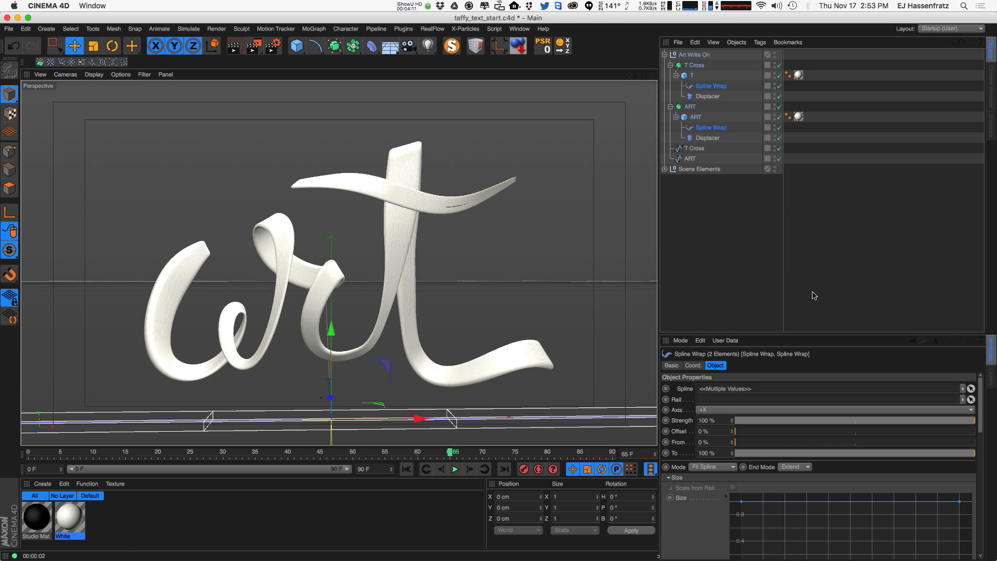
left_click(725, 128)
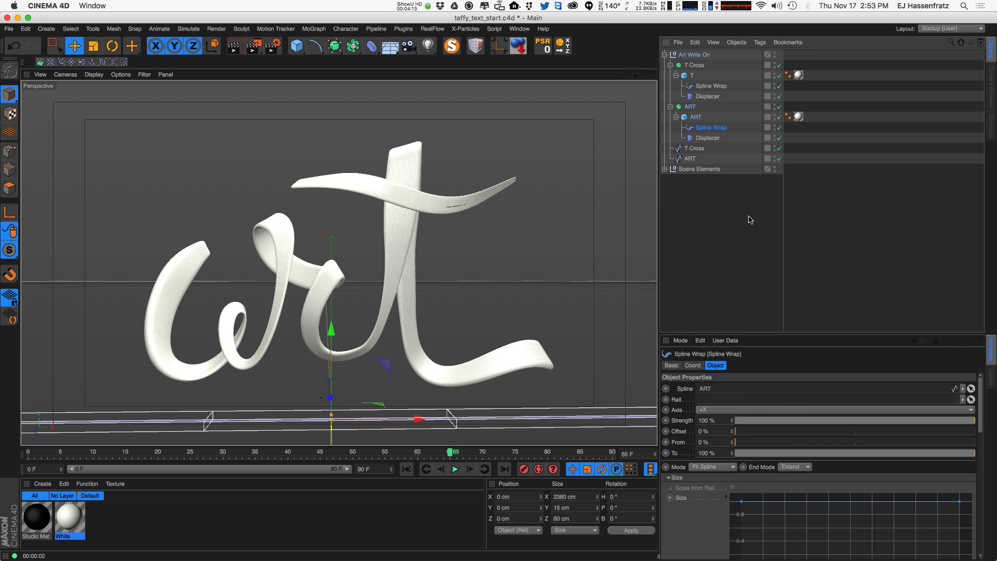
double_click(725, 127)
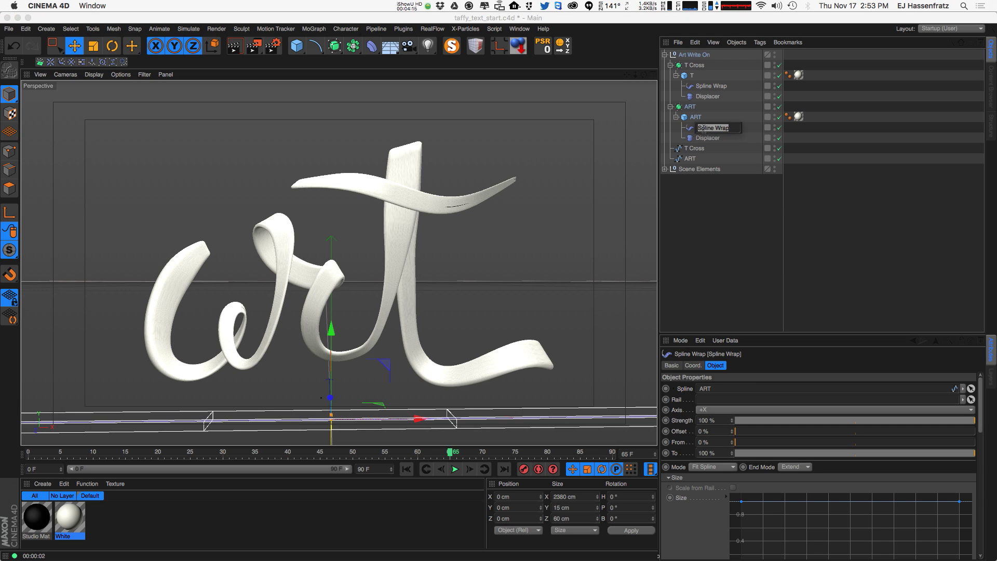
left_click(700, 130)
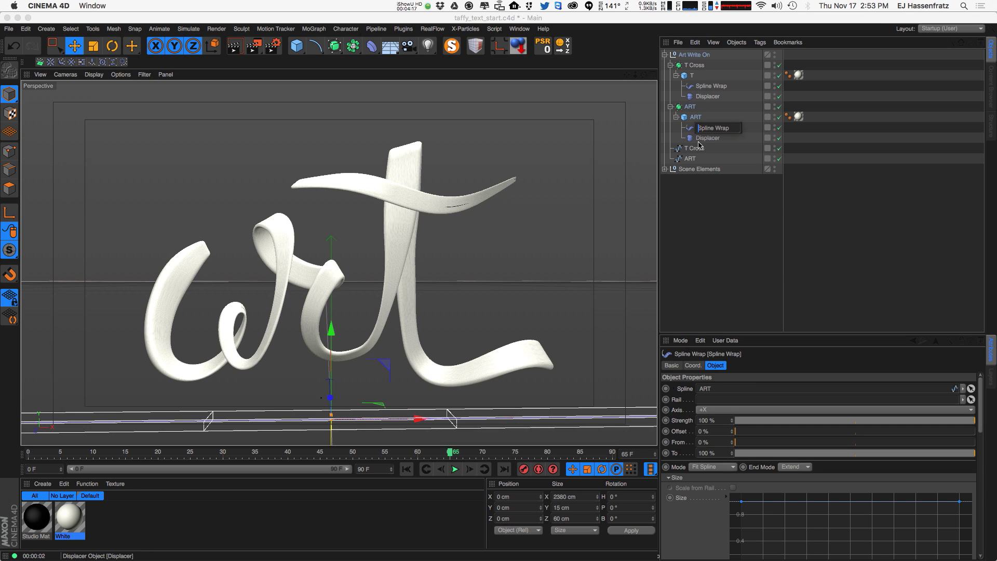
key("Return")
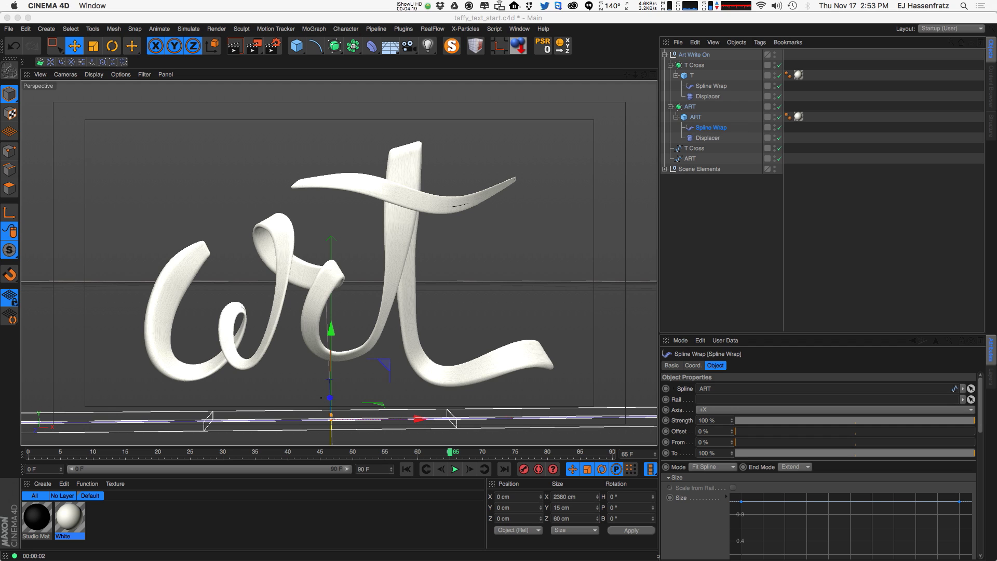
left_click(756, 162)
Rename the ART cube's Spline Wrap "ART Spline Wrap" and the T cube's Spline Wrap "T Cross Spline Wrap"
left_click(708, 129)
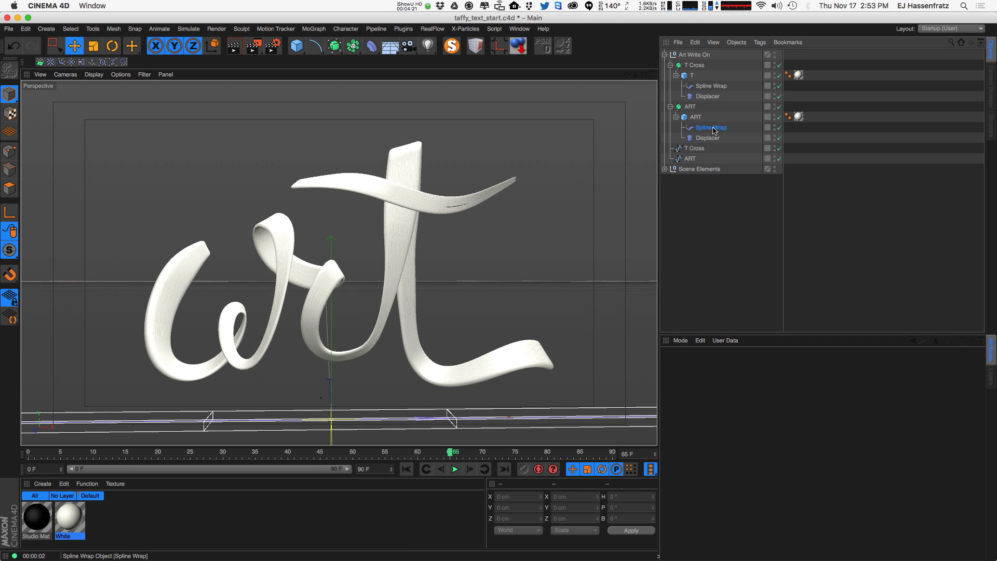
double_click(708, 129)
type("ART")
key("Return")
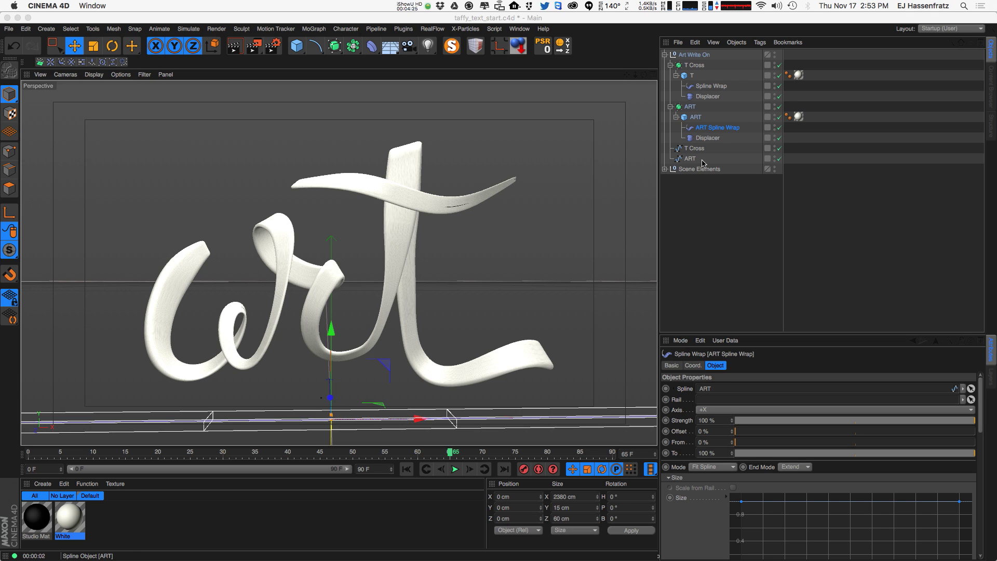
double_click(707, 86)
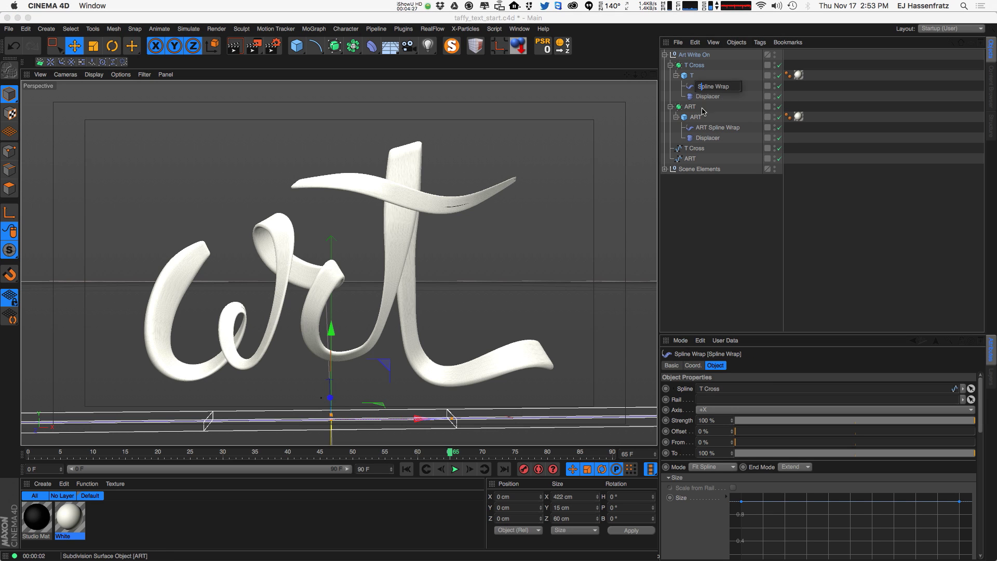
type("T Cross")
key("Return")
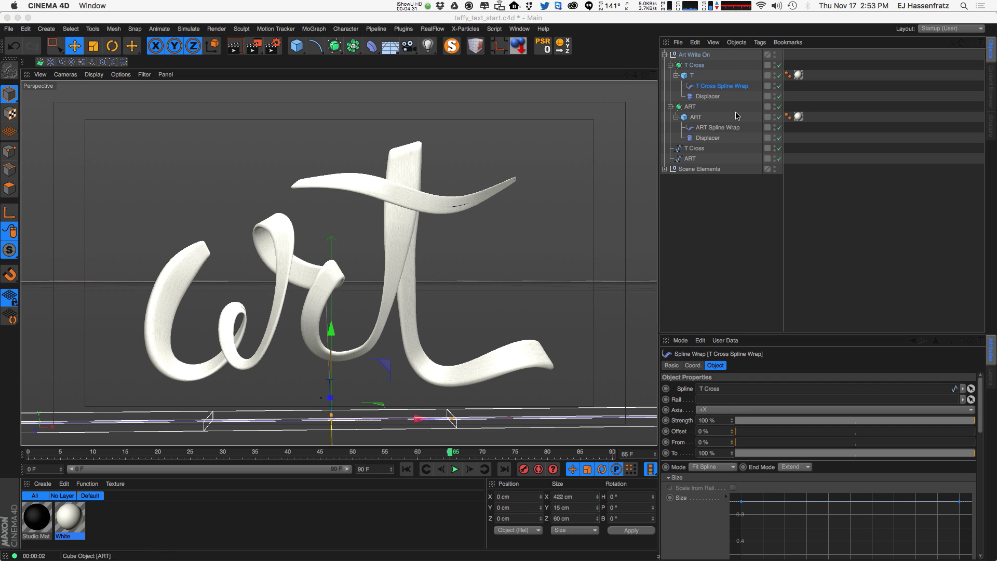
Keyframe the ART Spline Wrap's To value at 100% on frame 65 and at 0% on frame 0
left_click(726, 129, "shift")
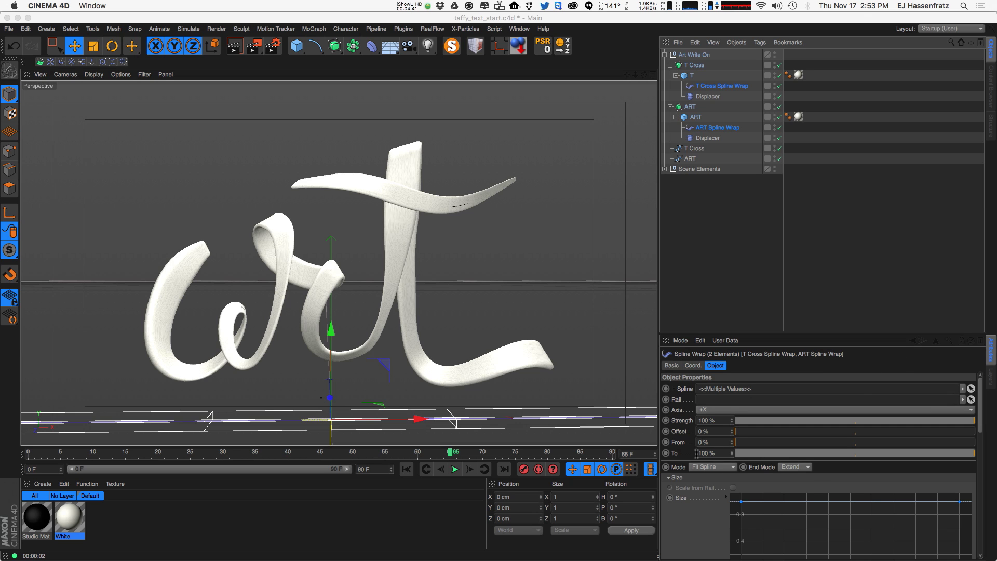
left_click_drag(858, 459, 974, 455)
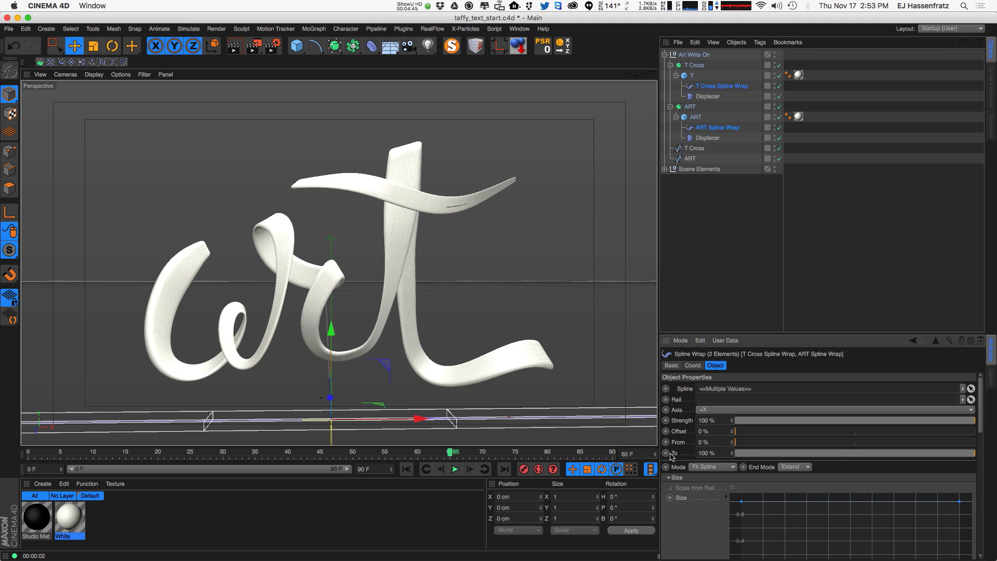
left_click(718, 127)
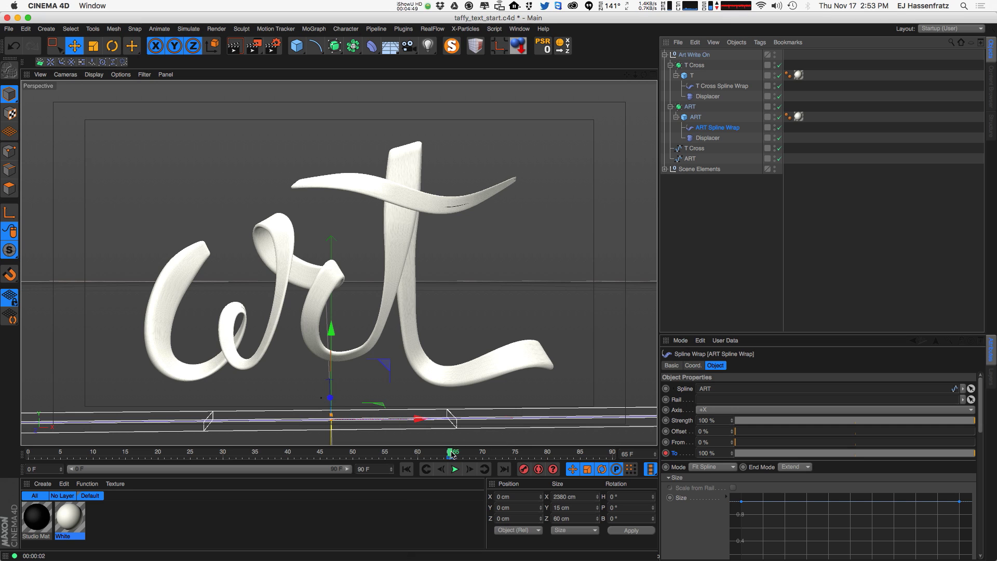
left_click_drag(454, 459, 28, 455)
left_click_drag(945, 456, 291, 504)
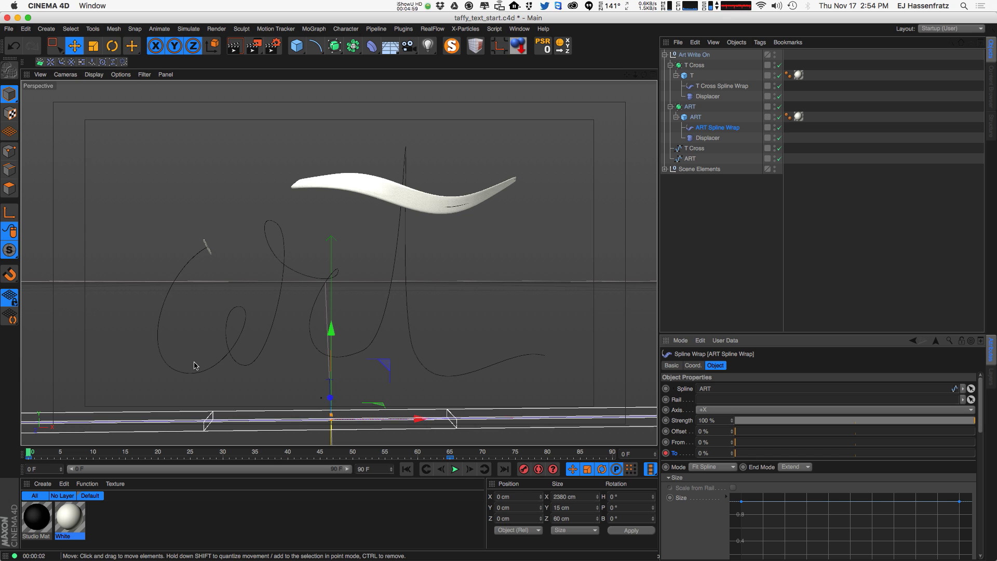
Test-render the perspective view at frame 0 to check the start of the ART stroke
key("super+r")
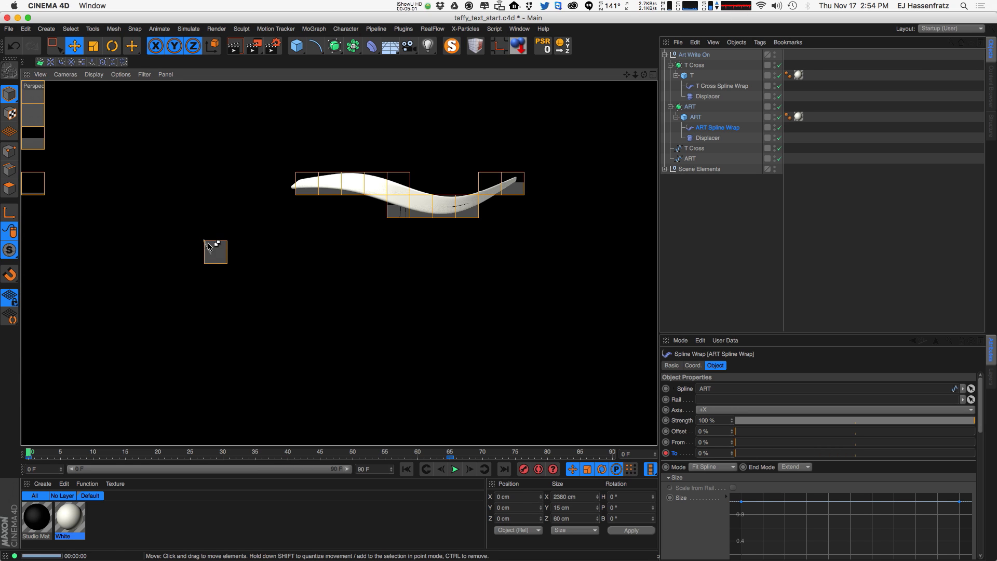
left_click(708, 267)
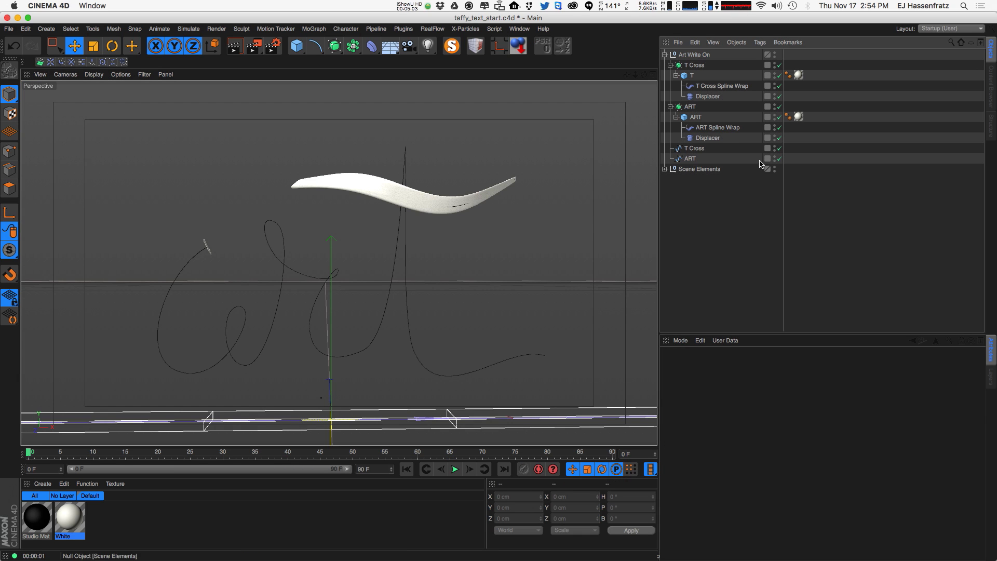
Add a Display tag to the ART Subdivision Surface
left_click(694, 107)
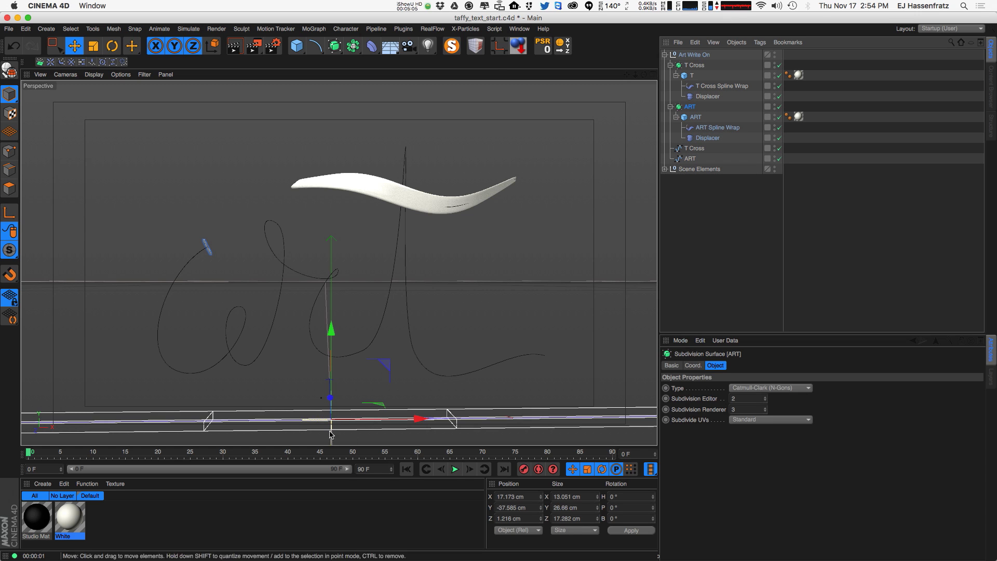
left_click(694, 65, "super")
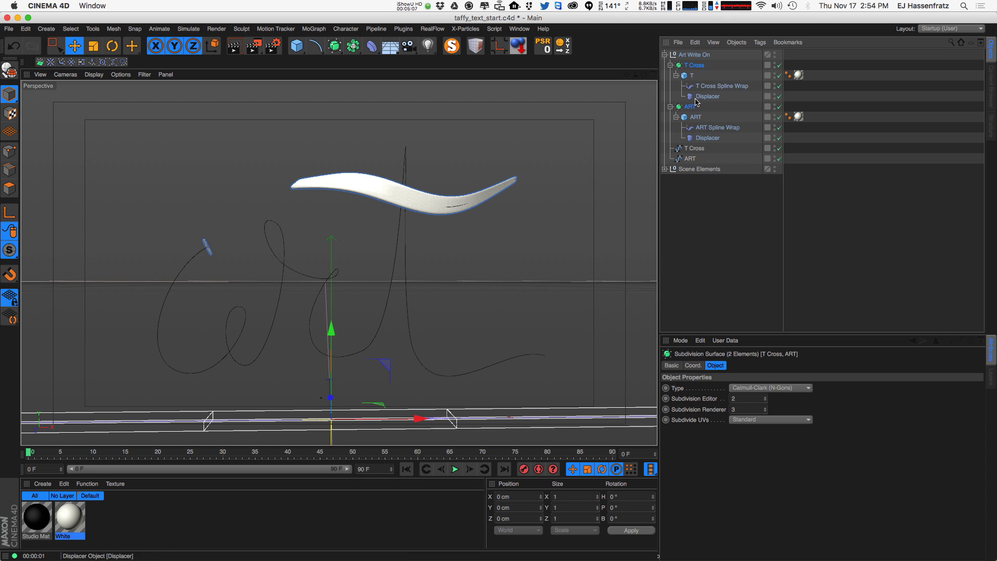
left_click(693, 108)
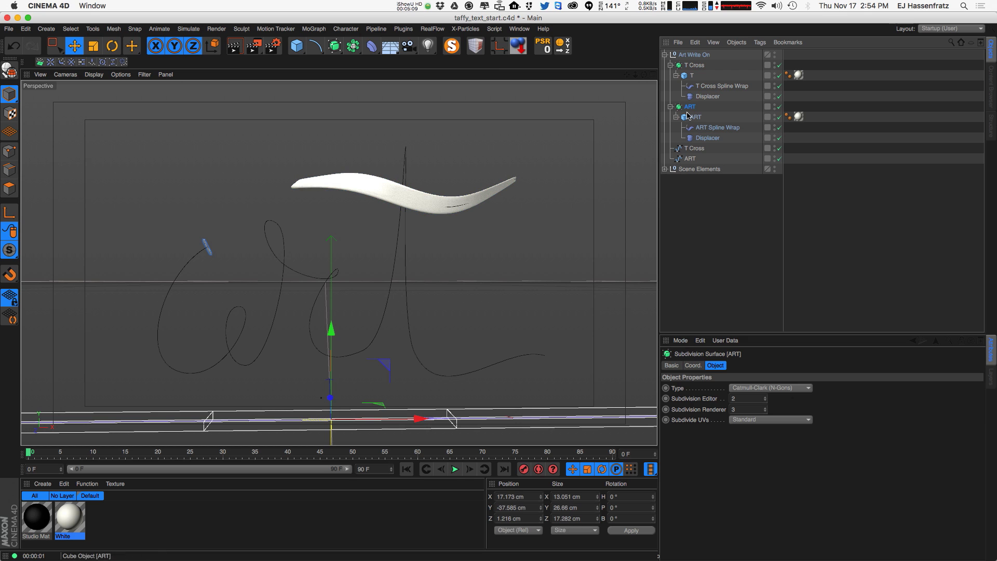
right_click(704, 113)
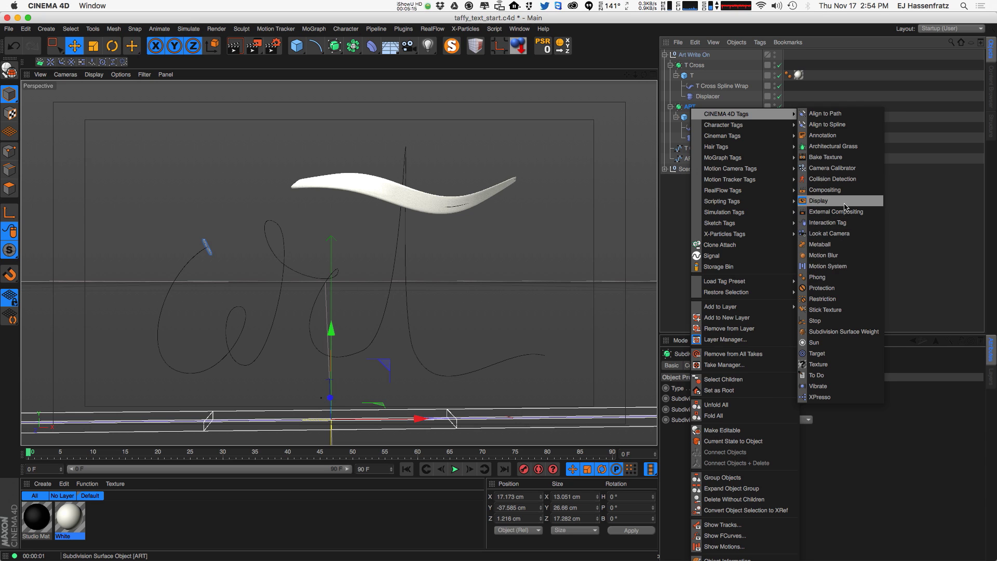
left_click(834, 201)
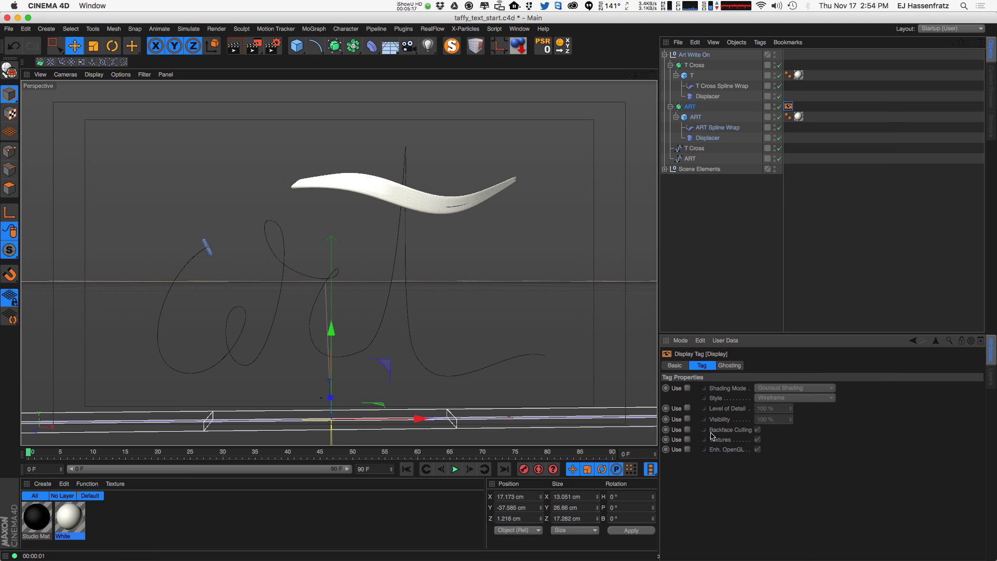
Enable Visibility in the ART Display tag and keyframe it at 0% on frame 0
left_click(688, 419)
left_click(778, 419)
type("0")
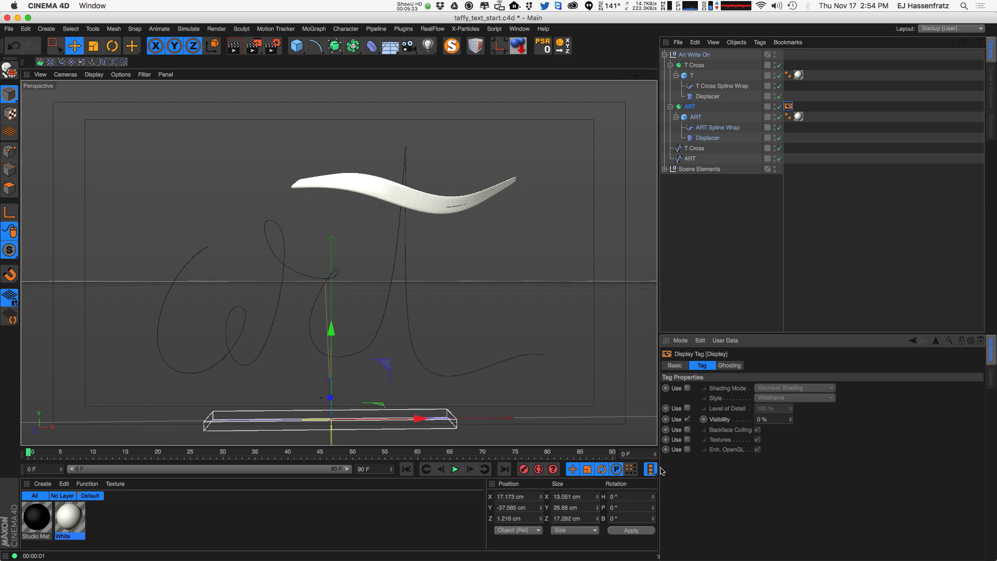
key("Return")
left_click(704, 420)
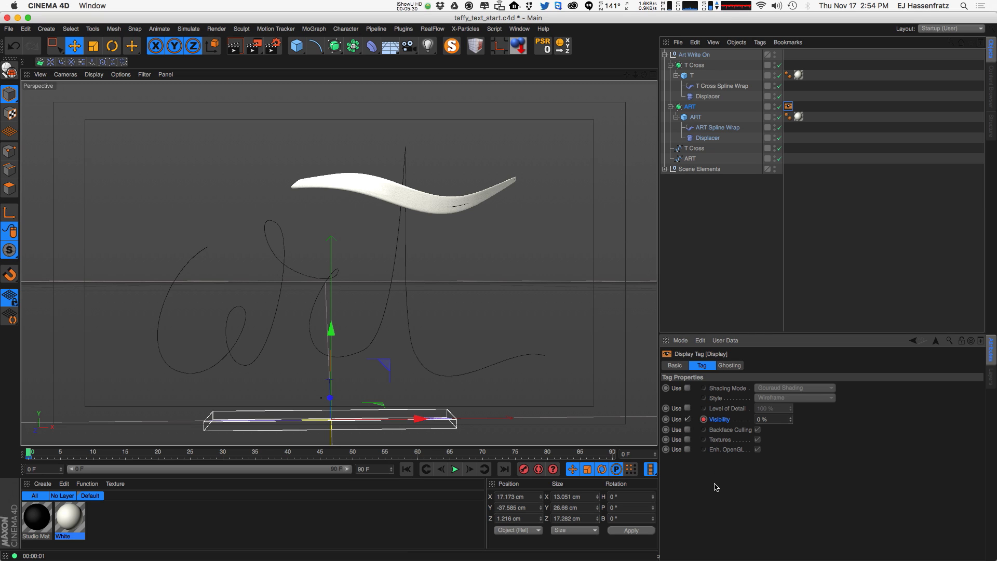
Set the ART Display tag's Visibility to 100% at frame 1
left_click(656, 453)
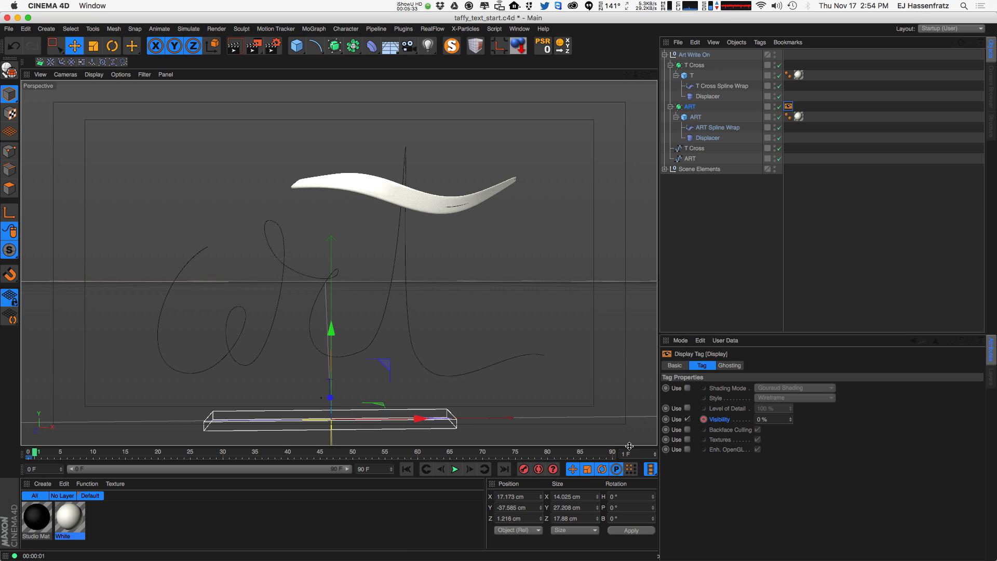
left_click(773, 420)
type("10")
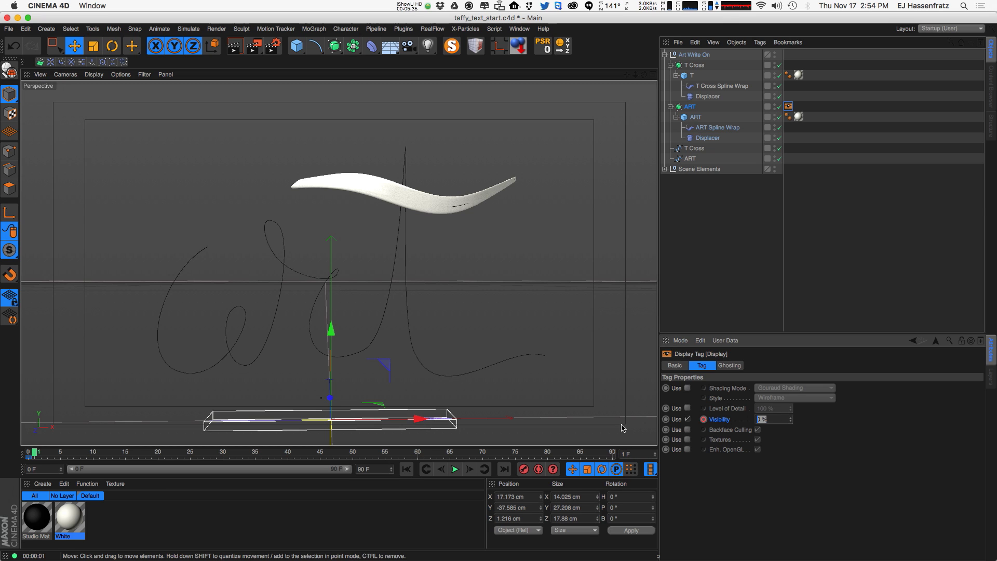
type("0")
key("Return")
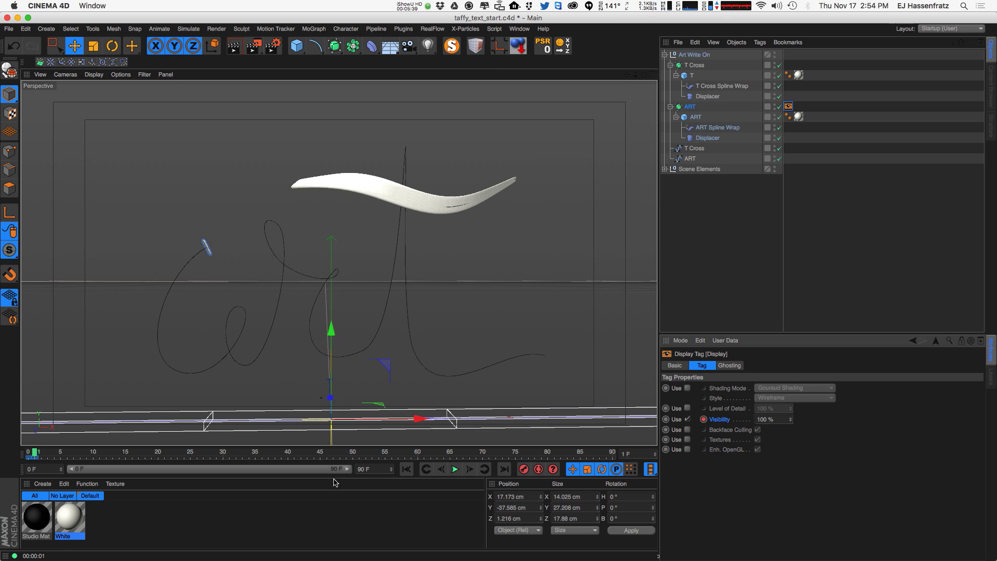
Play the write-on animation, stop at frame 12, and bring the ART Spline Wrap's size curves into view
left_click(455, 469)
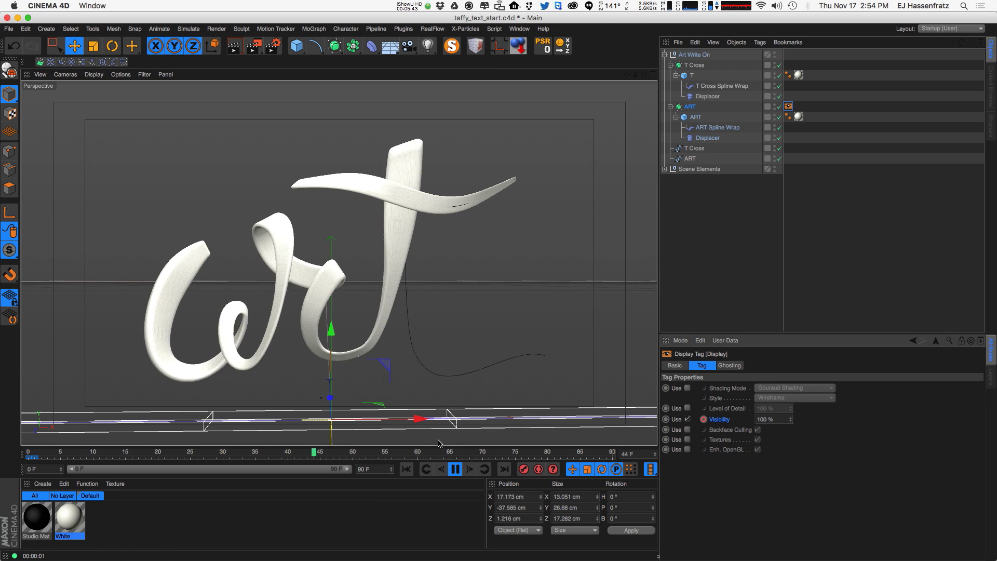
left_click(717, 127)
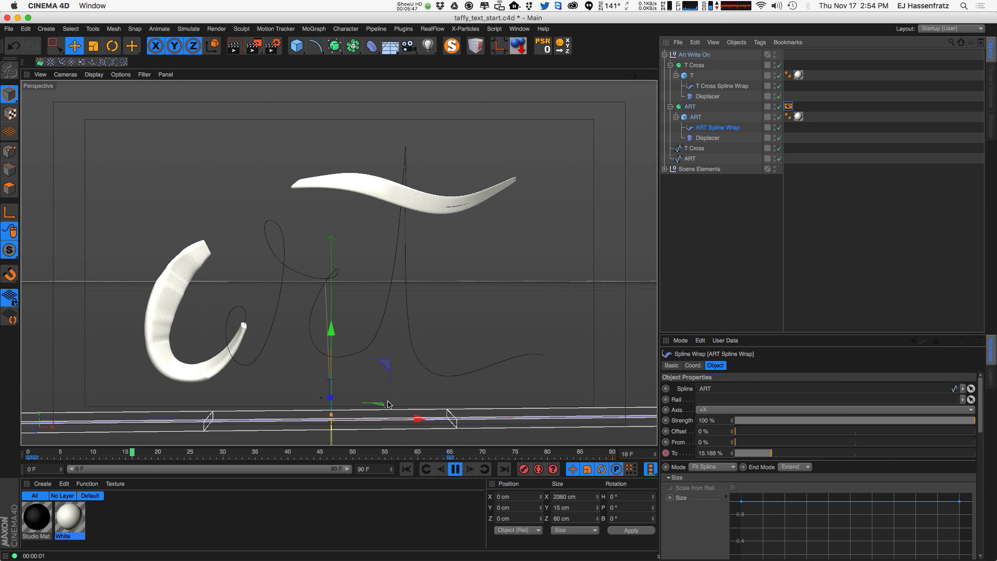
left_click_drag(179, 453, 73, 458)
left_click(71, 456)
key("F8")
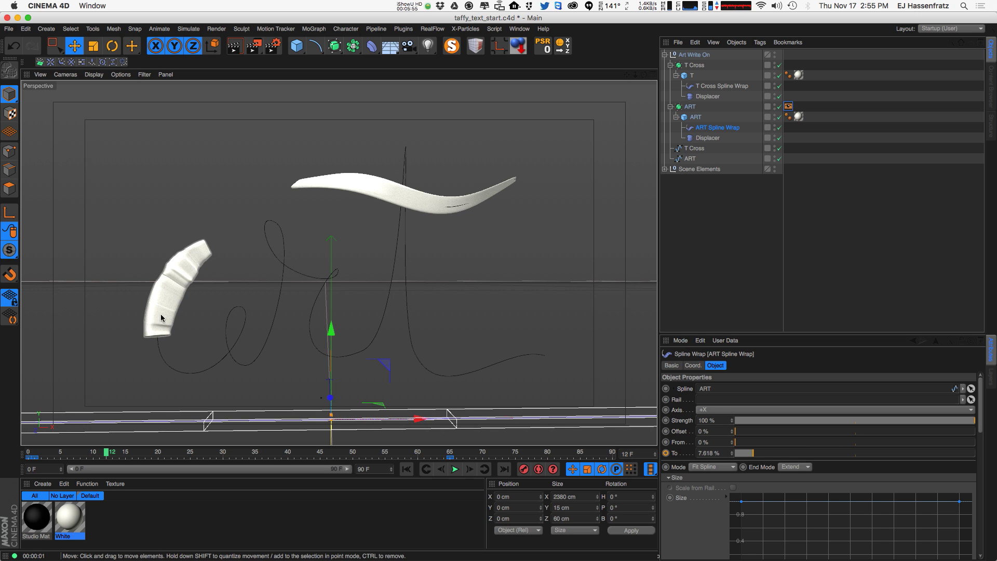
left_click_drag(818, 334, 821, 155)
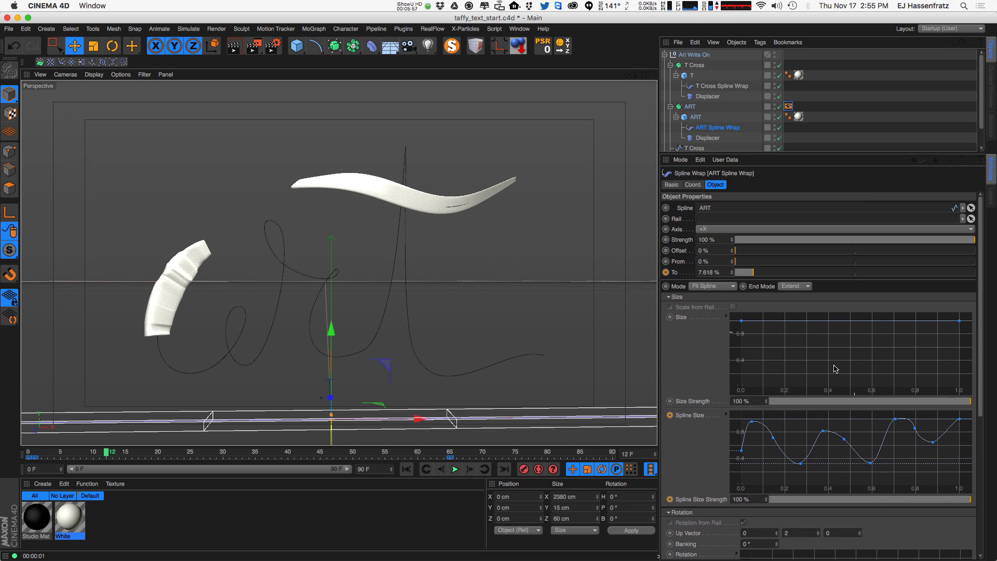
left_click_drag(802, 463, 802, 434)
key("super+z")
key("super+z")
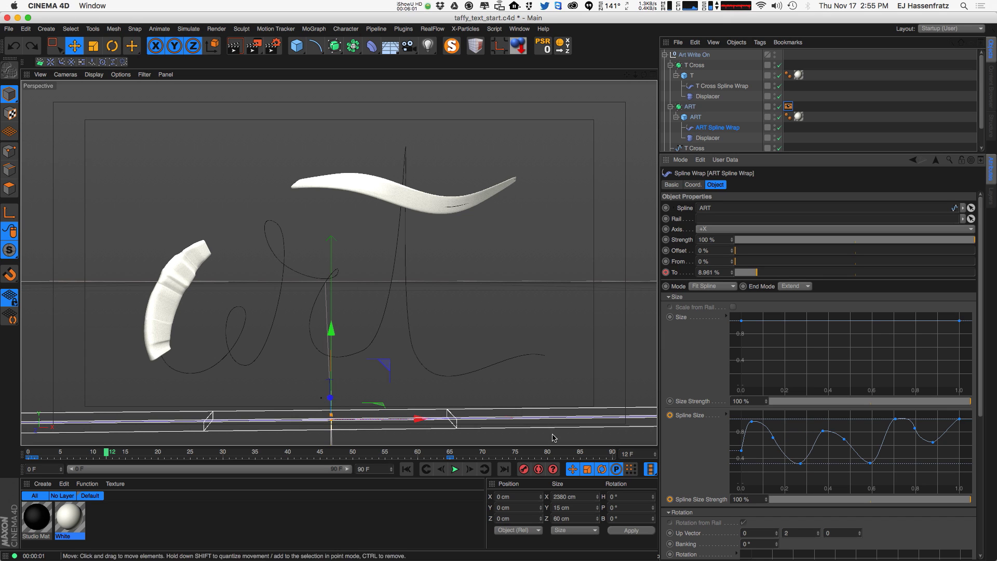
Compare the ART stroke at frame 11 with its Displacer switched off and on, and enlarge the object list
mouse_move(109, 459)
left_mouse_down()
mouse_move(34, 457)
mouse_move(100, 455)
left_mouse_up()
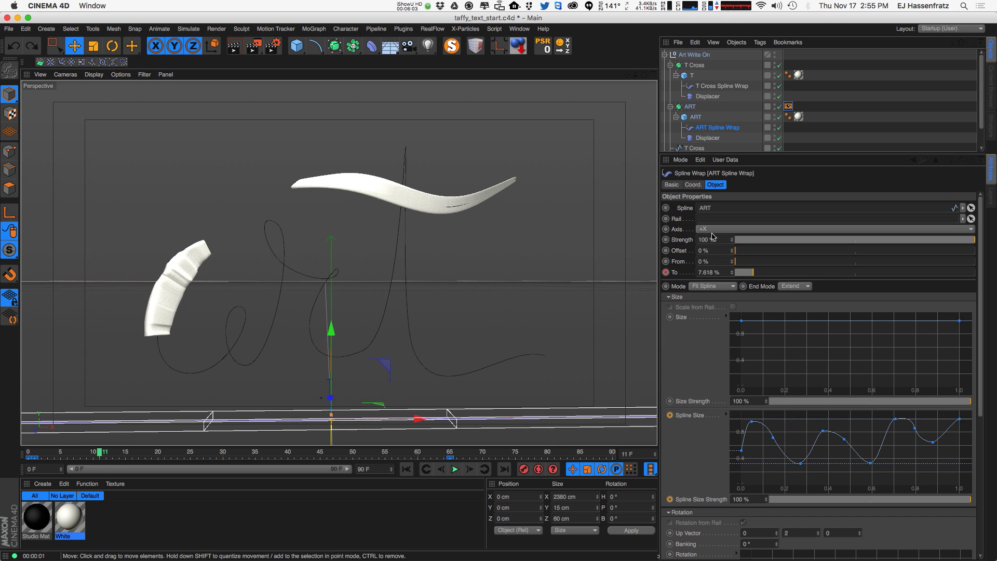
left_click(780, 138)
left_click(780, 139)
left_click(780, 139)
left_click(780, 139)
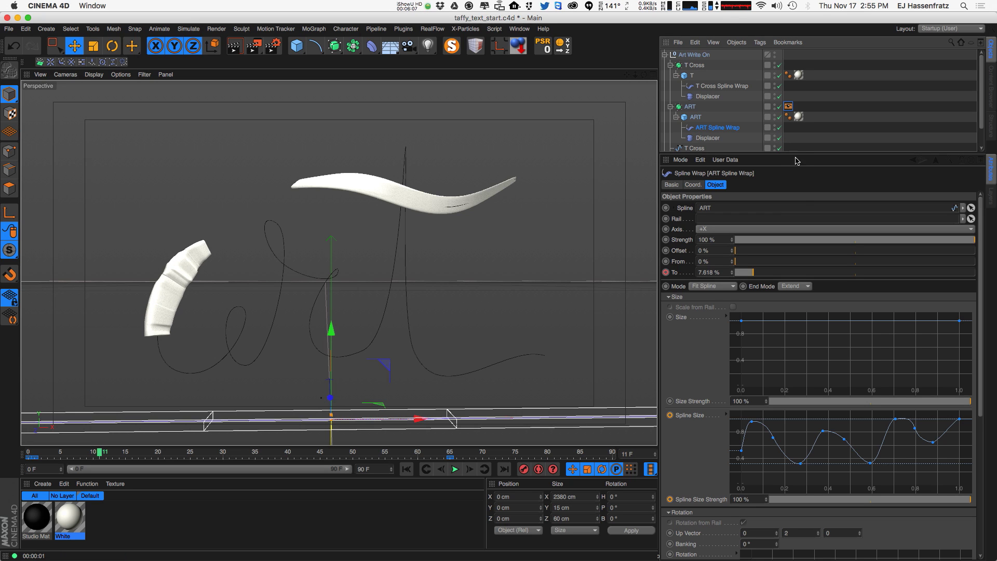
left_click_drag(813, 157, 813, 319)
left_click(780, 139)
left_click(780, 139)
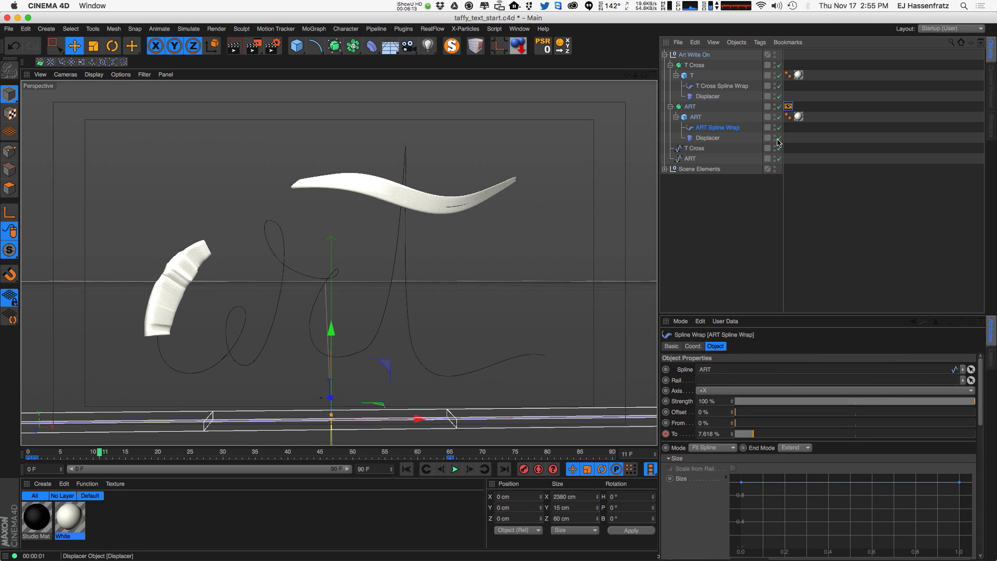
Keyframe the ART Displacer's Strength at 0% on frame 0
left_click(711, 138)
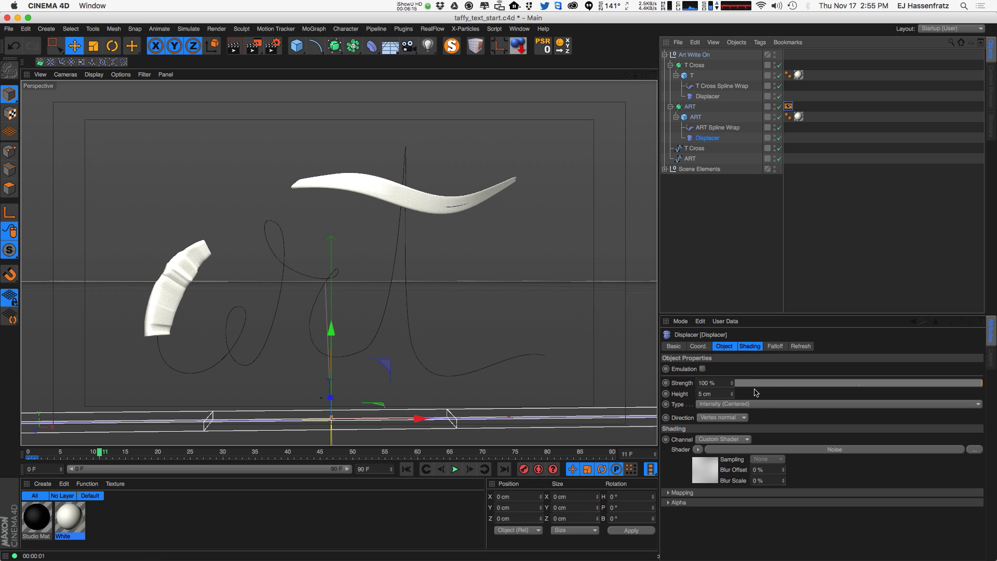
left_click_drag(885, 384, 950, 377)
mouse_move(864, 388)
left_mouse_down()
mouse_move(826, 387)
mouse_move(892, 383)
mouse_move(882, 385)
left_mouse_up()
left_click_drag(79, 450, 27, 452)
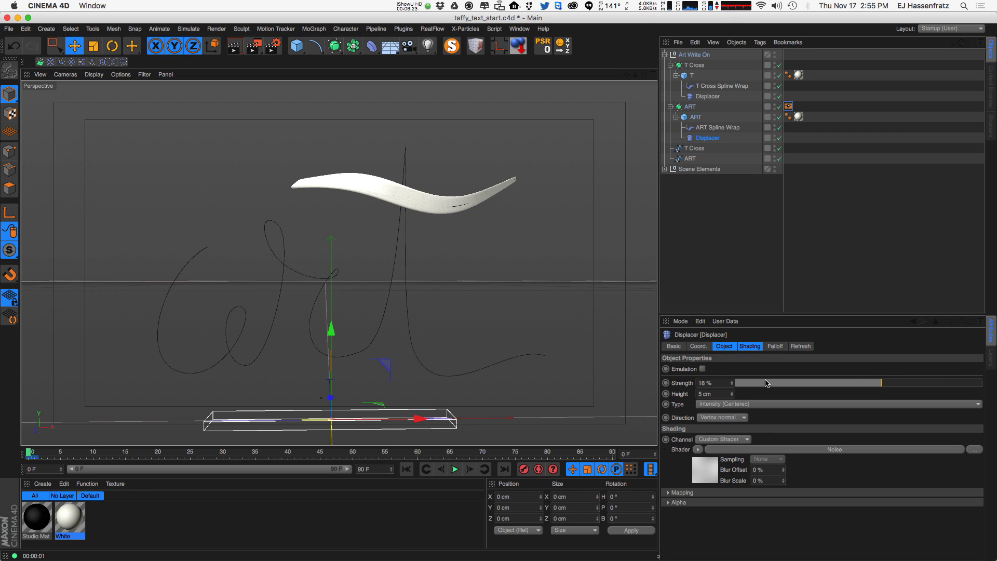
left_click_drag(733, 382, 732, 393)
left_click(732, 385)
left_click(666, 383, "ctrl")
Keyframe the ART Displacer's Strength at 100% on frame 25 and scrub back to frame 7 to check the stroke
left_click(128, 452)
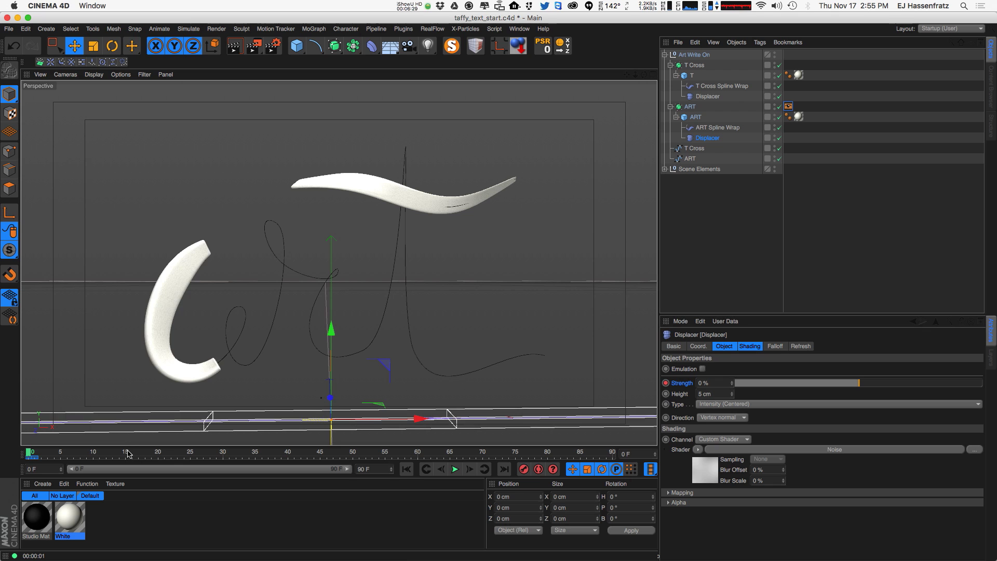
left_click_drag(127, 452, 189, 458)
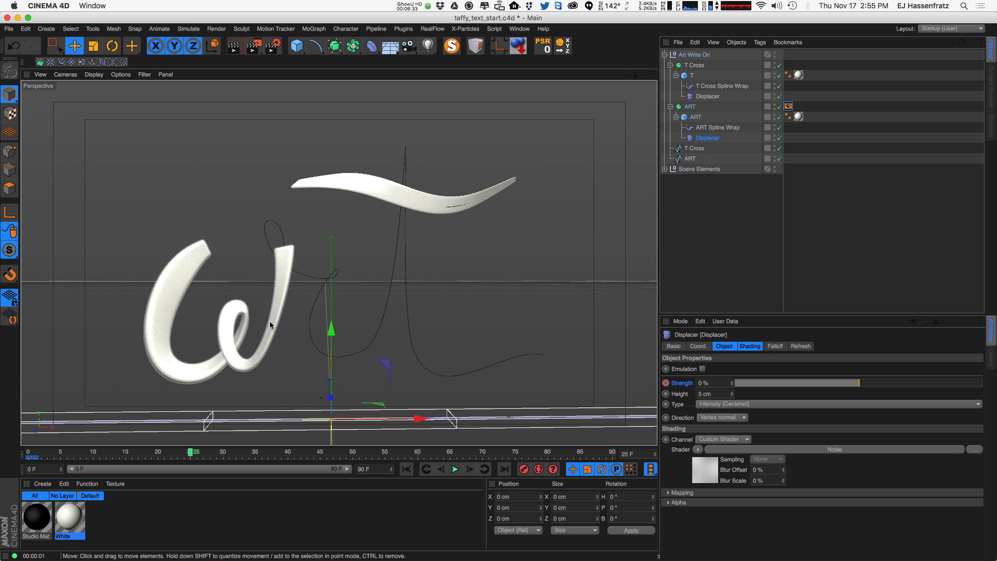
left_click_drag(857, 383, 981, 384)
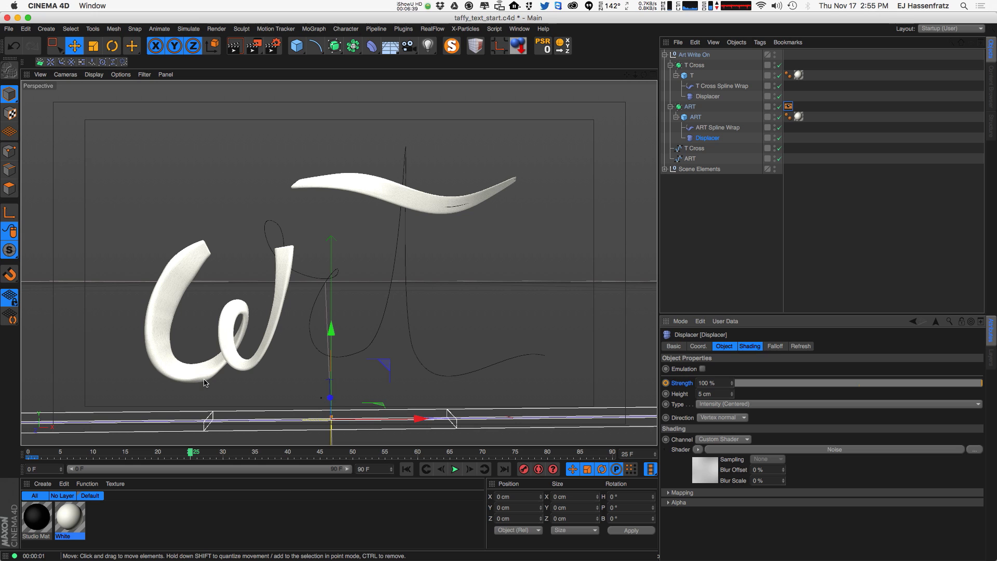
left_click(666, 384, "ctrl")
left_click_drag(188, 454, 74, 453)
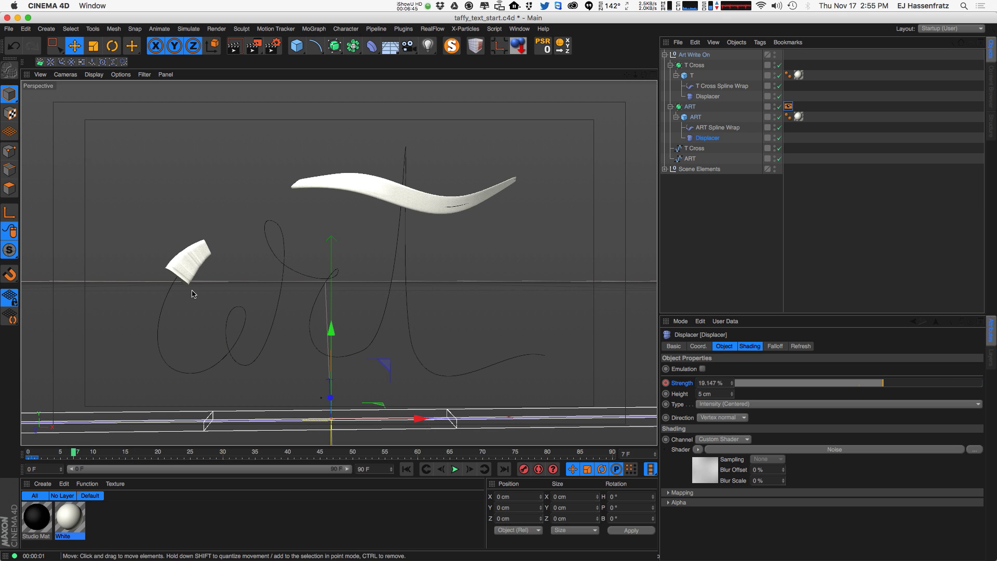
Shift both ART Displacer Strength keyframes in the timeline to frames 13 and 38, and close the timeline
key("shift+F3")
left_click_drag(392, 260, 726, 162)
left_click(379, 283)
left_click(399, 293)
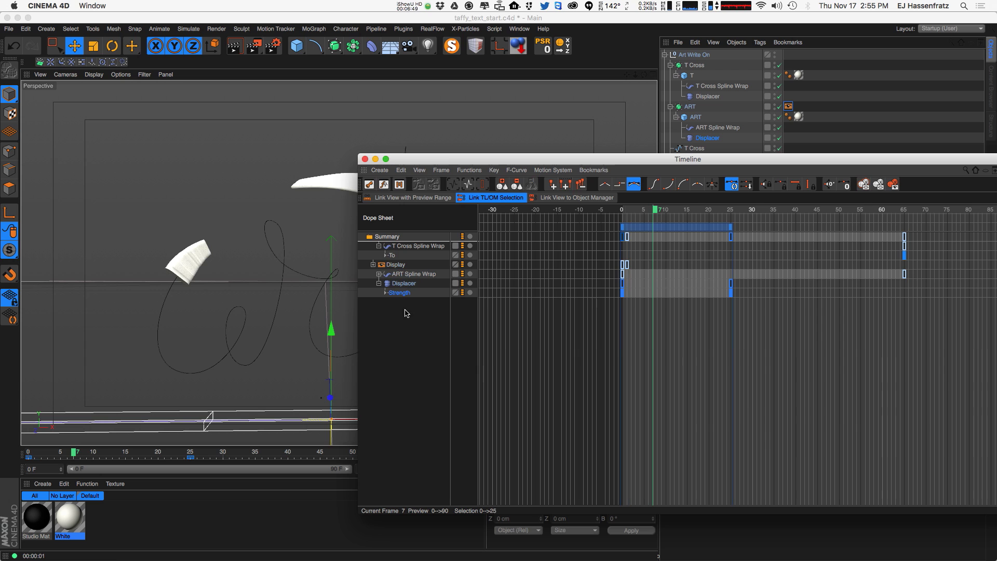
left_click_drag(670, 229, 783, 229)
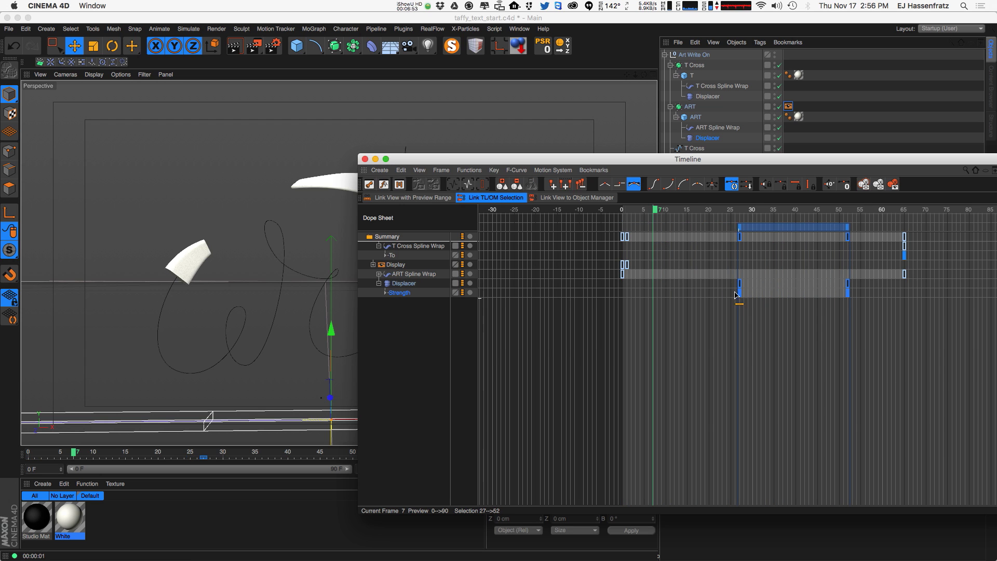
left_click_drag(669, 161, 671, 203)
mouse_move(734, 253)
left_mouse_down()
mouse_move(809, 252)
mouse_move(739, 253)
mouse_move(751, 261)
left_mouse_up()
mouse_move(735, 270)
left_mouse_down()
mouse_move(681, 253)
mouse_move(829, 264)
left_mouse_up()
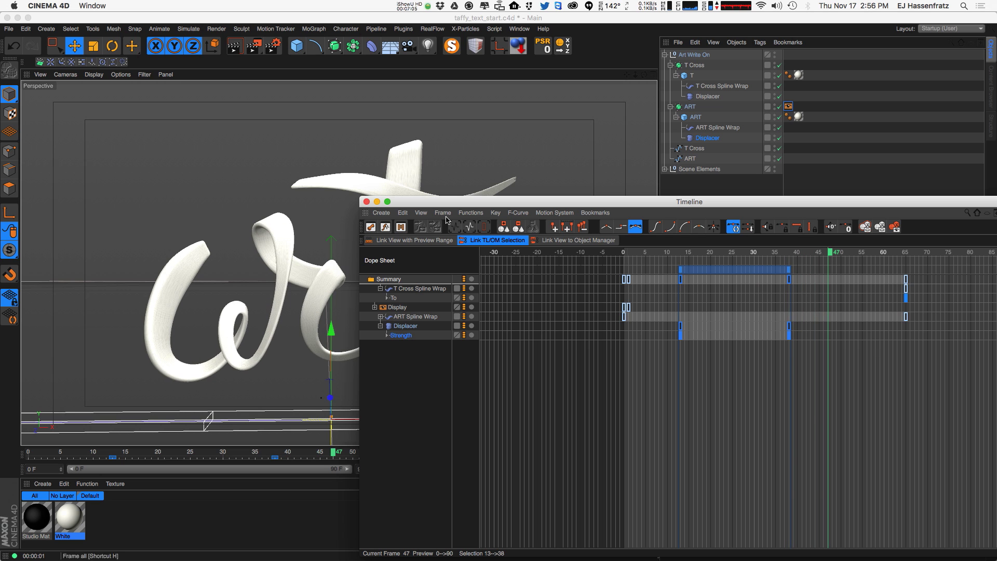
left_click(367, 201)
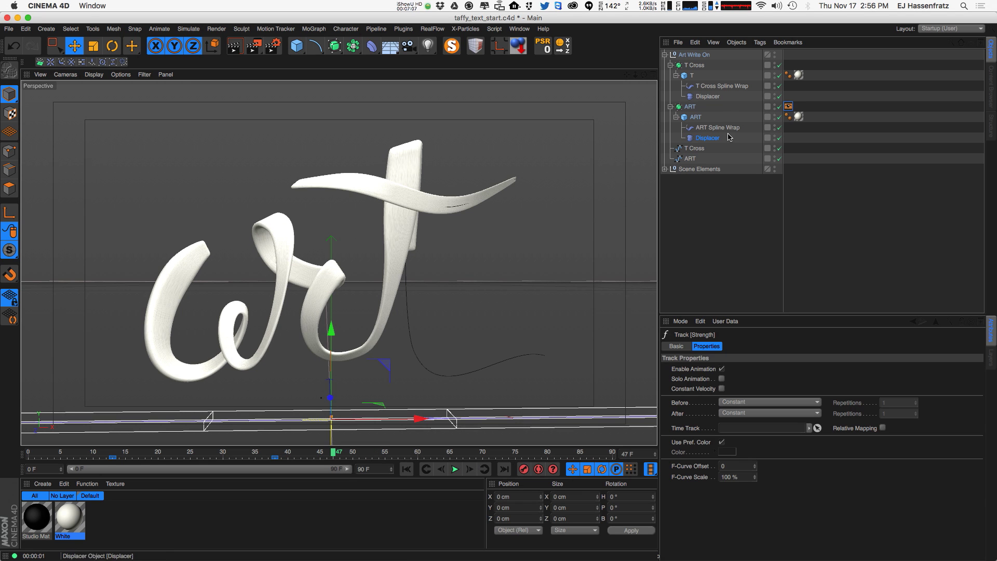
Keyframe the T Cross Spline Wrap's To value at 100% on frame 65 and 0% on frame 48
left_click(719, 88)
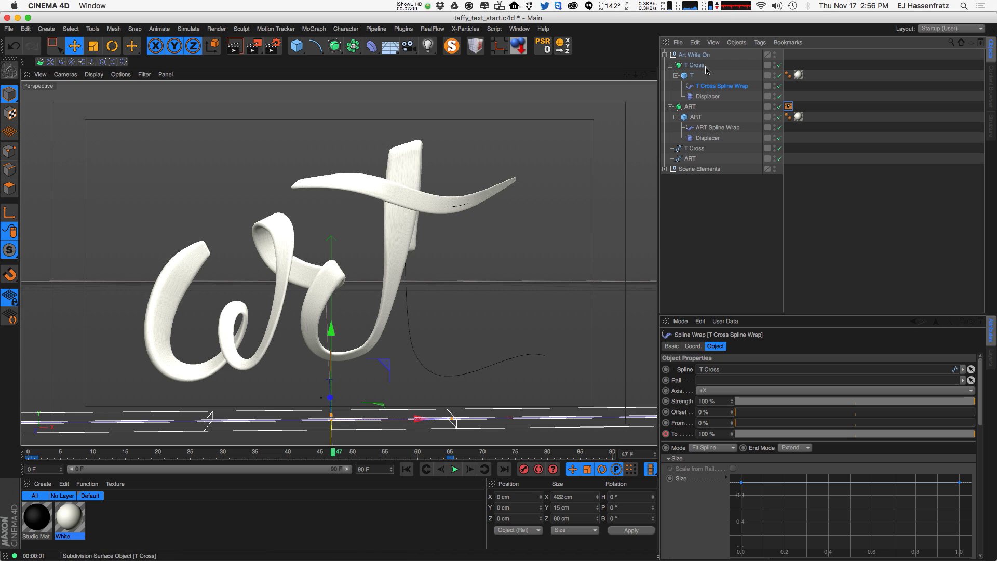
left_click_drag(39, 453, 489, 456)
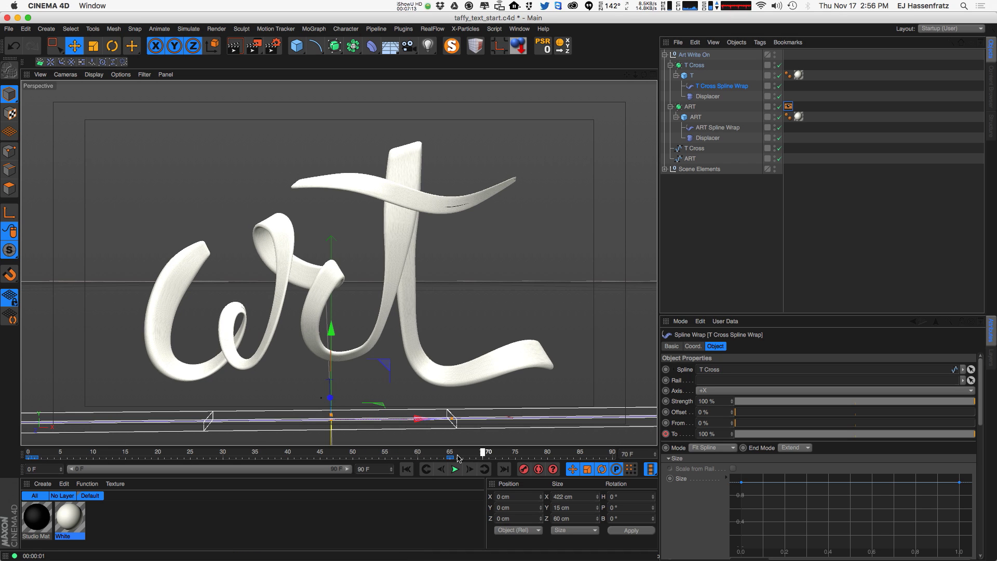
left_click(668, 434)
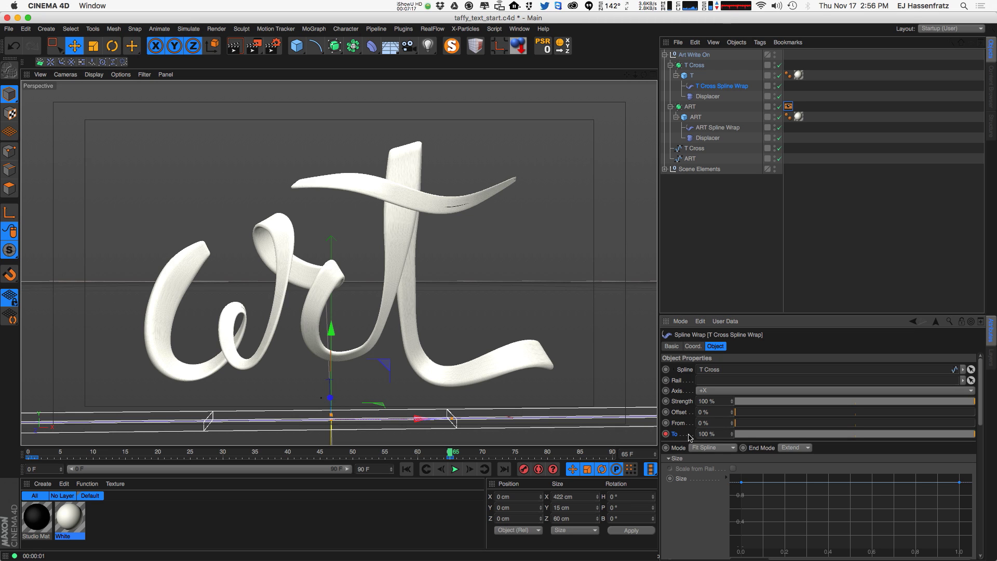
left_click_drag(441, 455, 342, 458)
left_click_drag(852, 434, 733, 436)
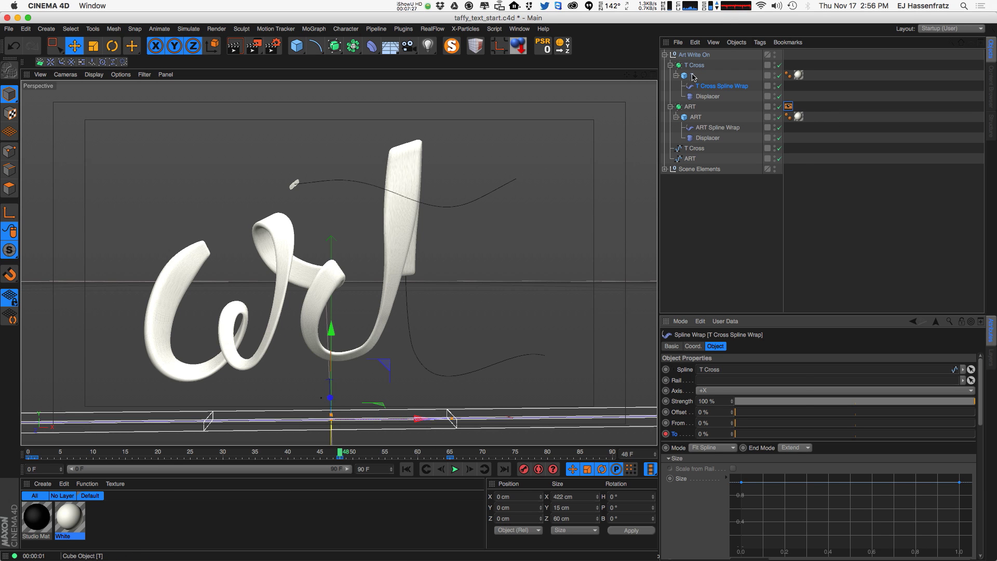
Add a Display tag to the T Cross Subdivision Surface and keyframe its Visibility from 0% on frame 48 to 100% on frame 49
right_click(693, 68)
mouse_move(727, 71)
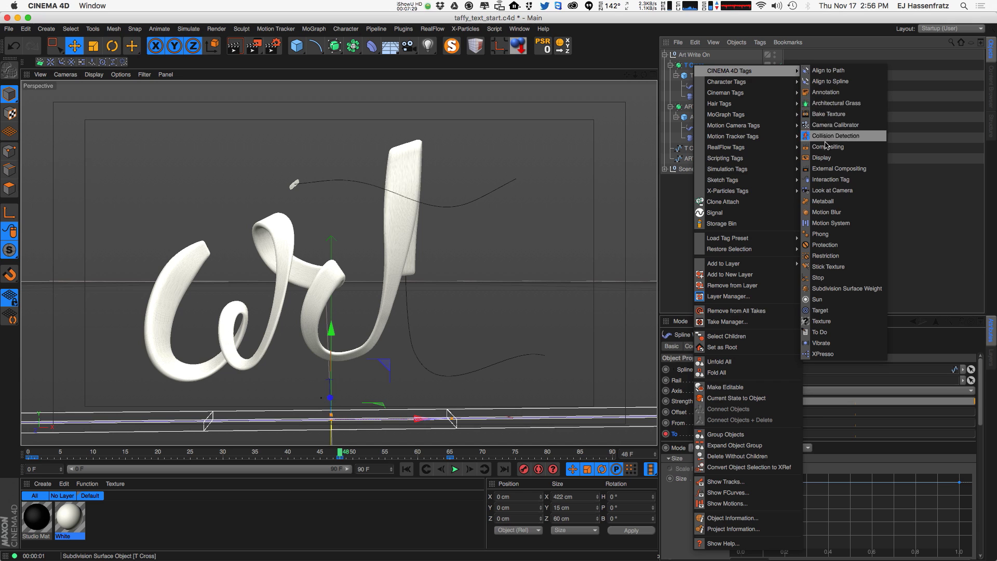
left_click(829, 158)
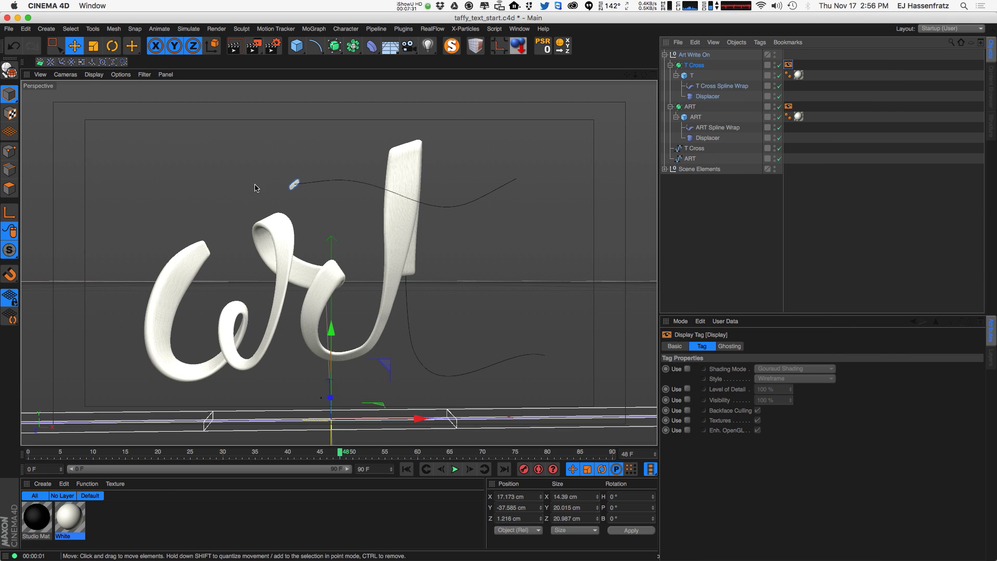
left_click(688, 399)
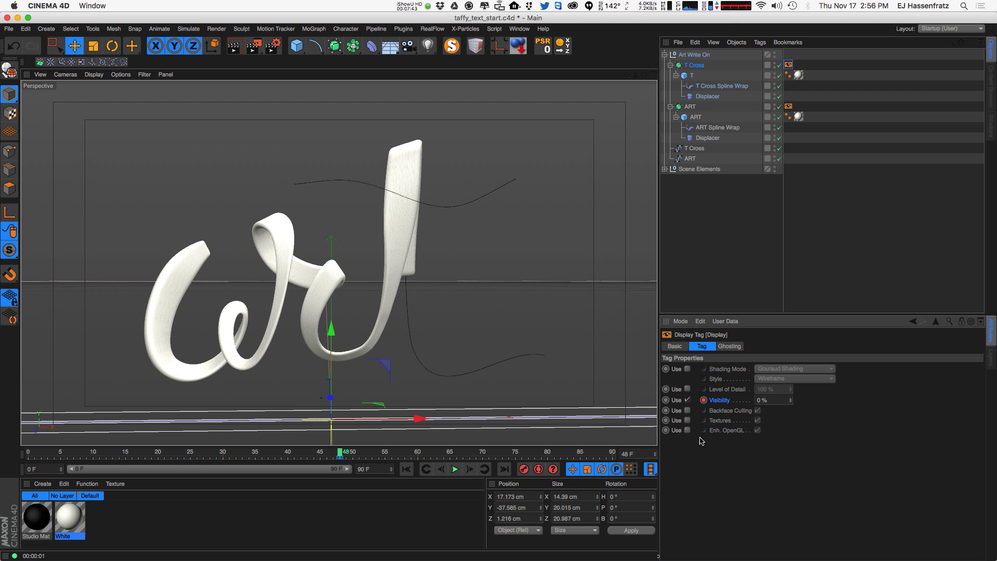
left_click(656, 453)
left_click_drag(768, 399, 749, 402)
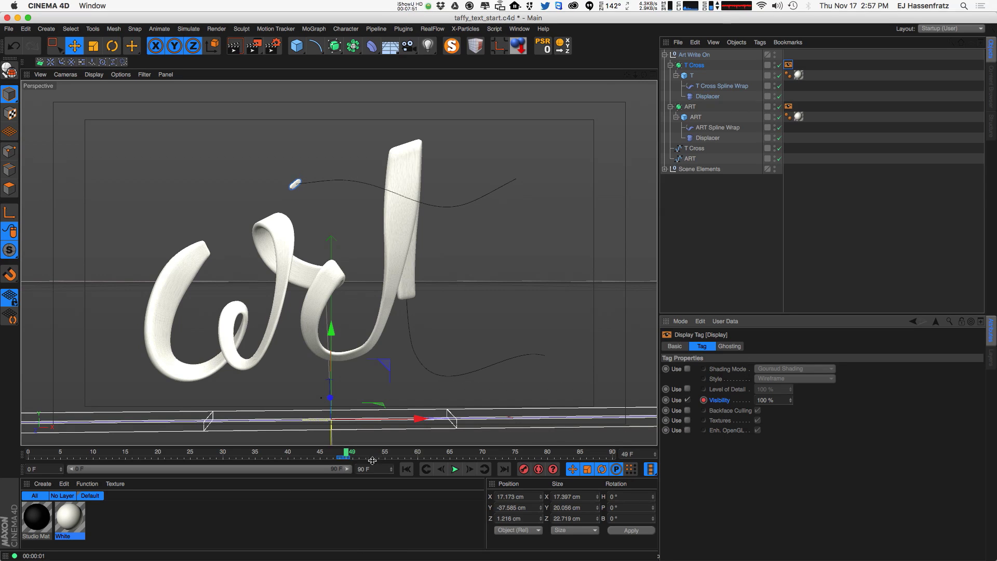
Play the write-on animation from the start and stop it at frame 55
mouse_move(346, 452)
left_mouse_down()
mouse_move(483, 453)
mouse_move(239, 453)
left_mouse_up()
left_click(407, 470)
left_click(456, 472)
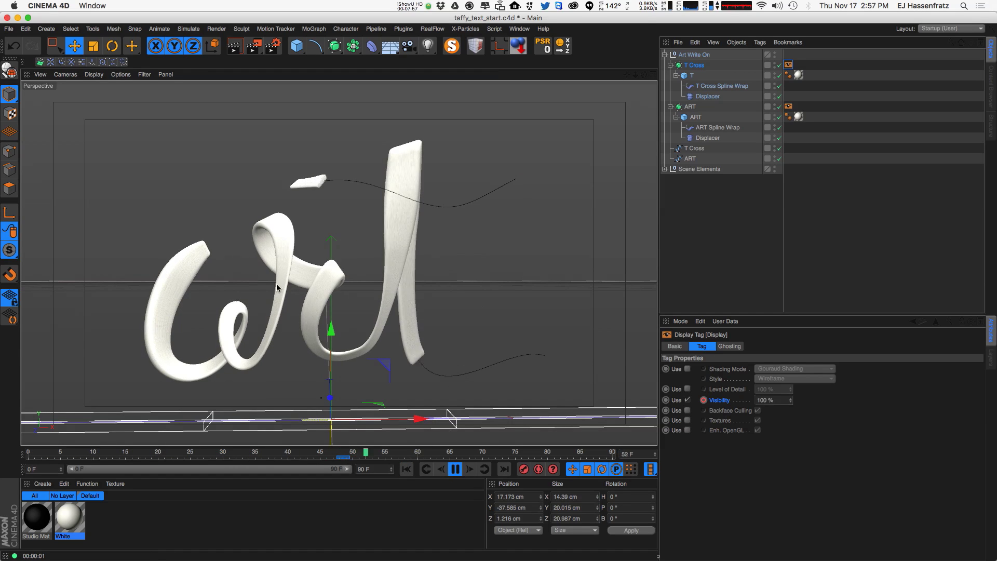
left_click(455, 469)
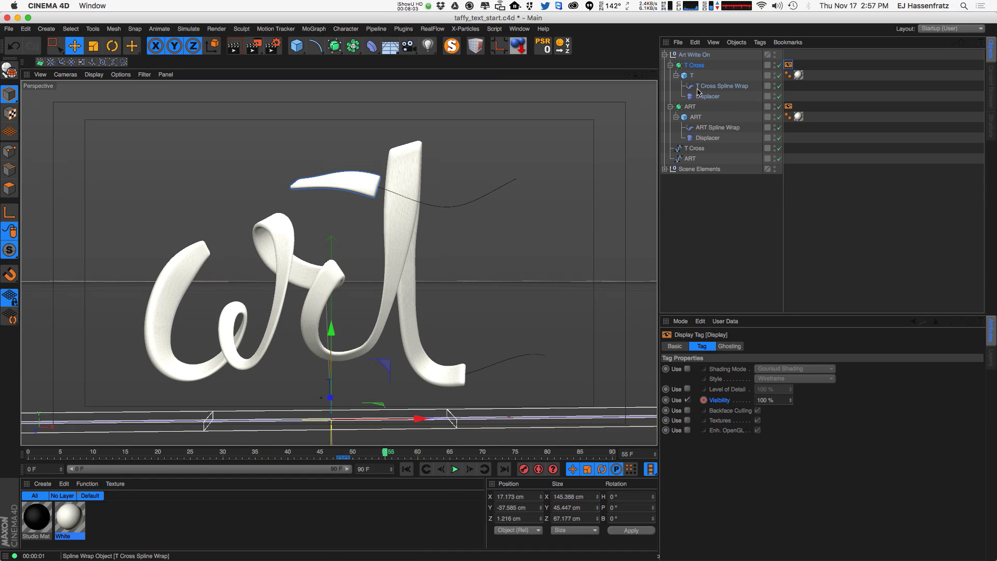
Check the T Cross Displacer's effect and examine the ART stroke with its cube selected at frame 13
left_click(722, 85)
left_click(717, 96)
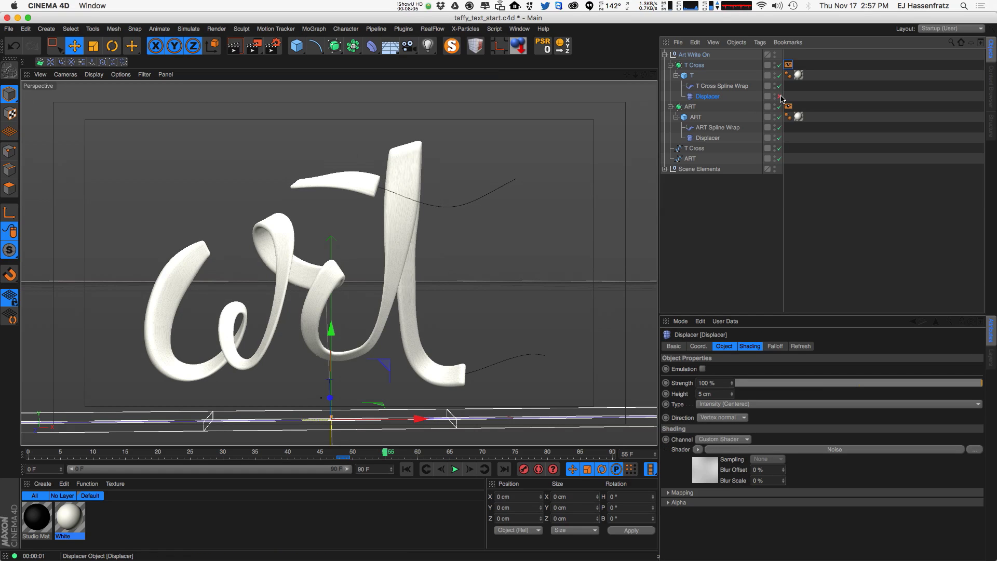
left_click_drag(369, 460, 10, 447)
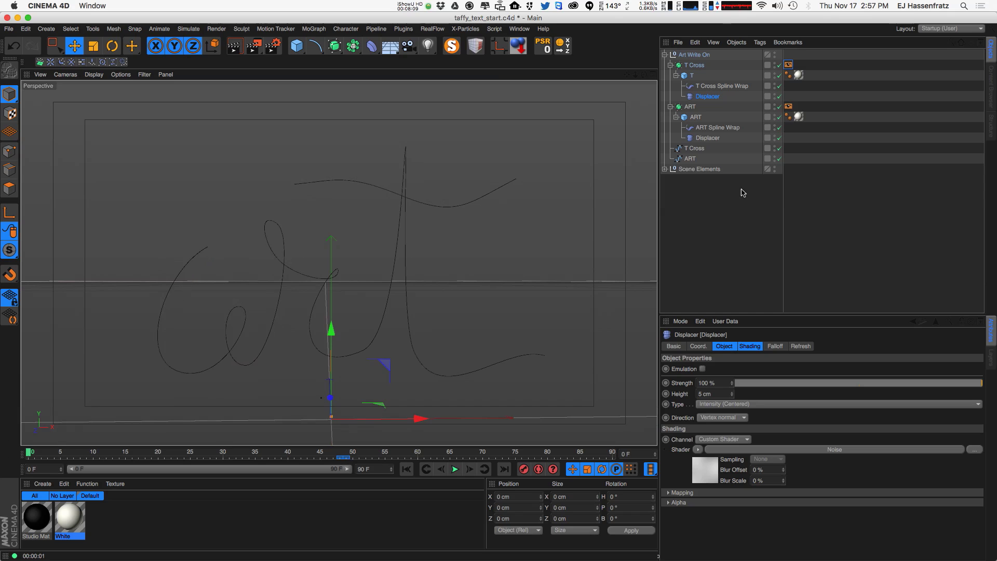
left_click(112, 451)
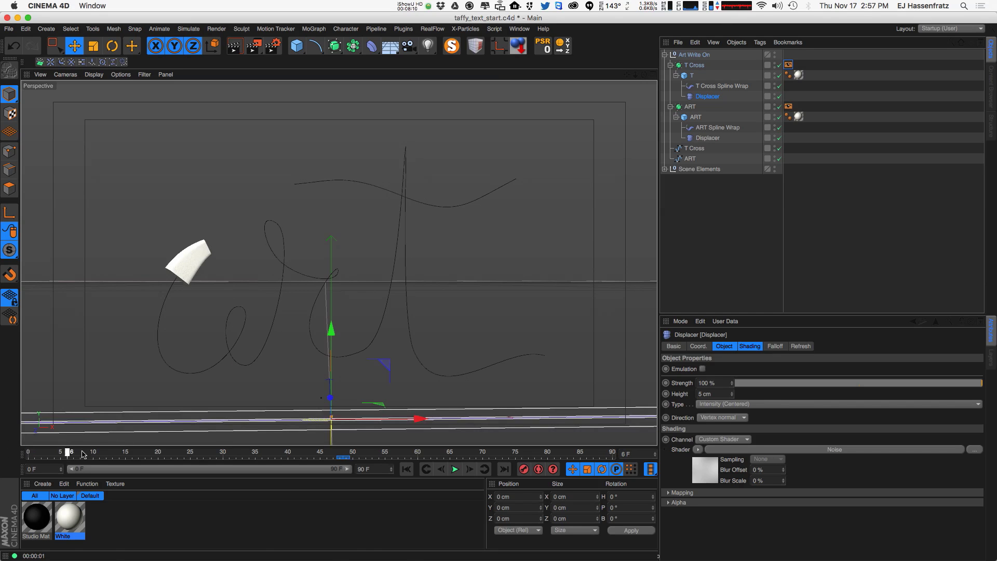
left_click(707, 138)
left_click(687, 119)
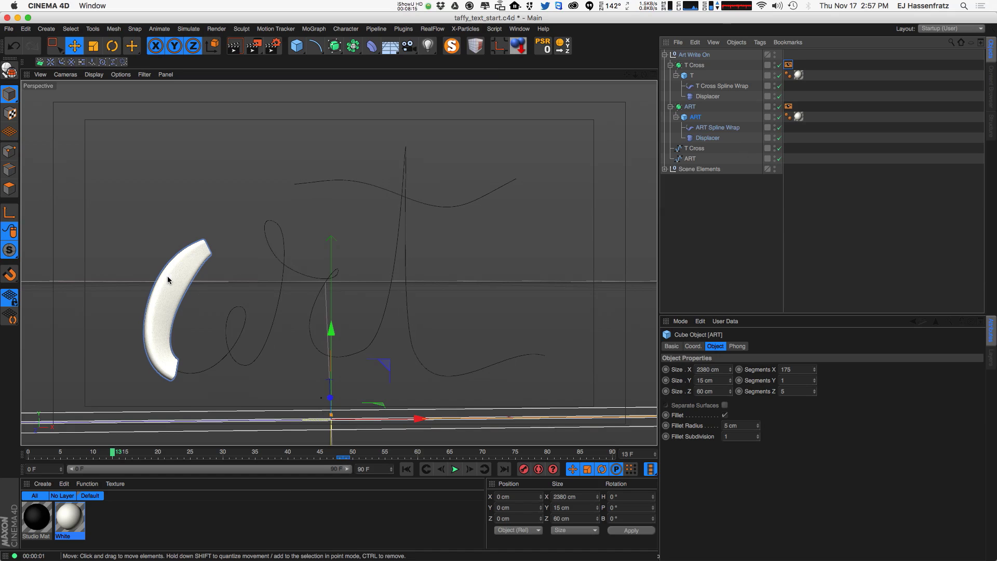
Scrub and play through the complete write-on of both strokes, ending on frame 67
left_click_drag(127, 453, 437, 452)
left_click_drag(372, 452, 470, 453)
left_click(426, 469)
left_click(455, 469)
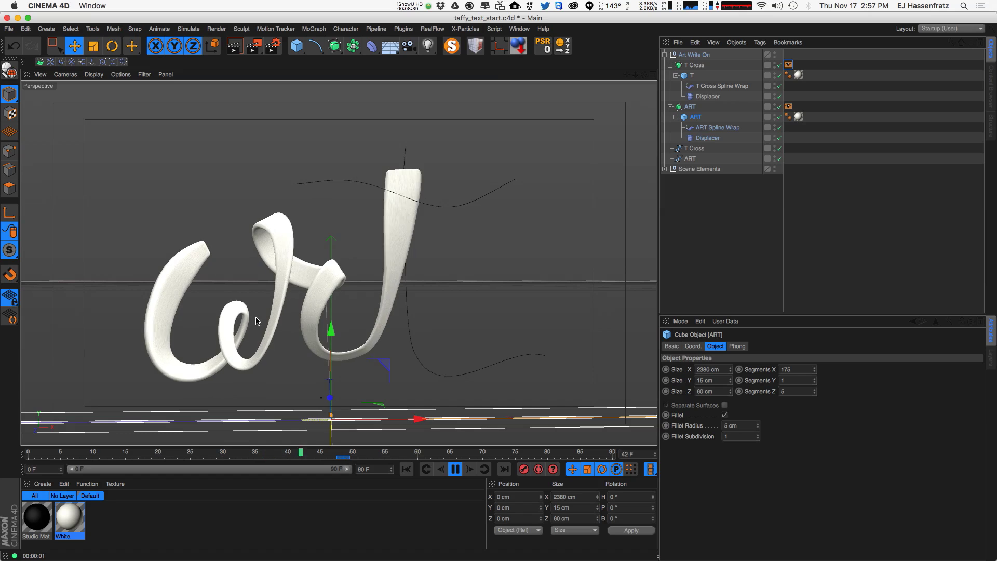
key("F8")
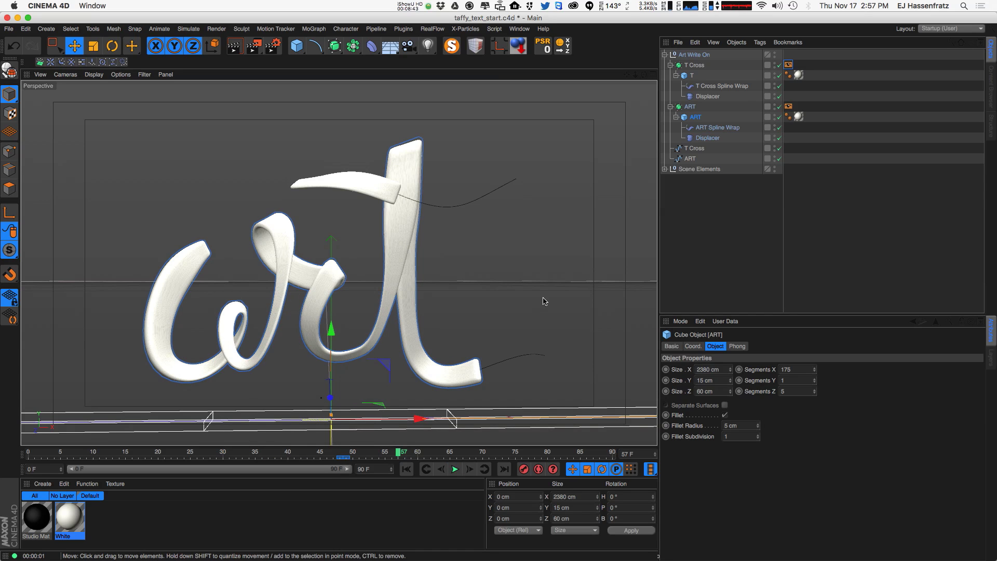
left_click_drag(400, 453, 463, 452)
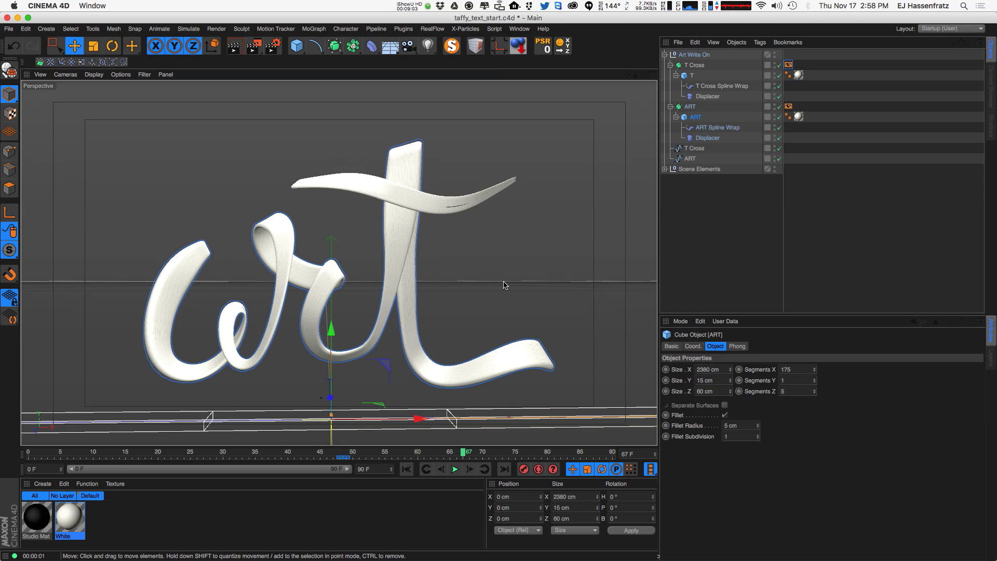
Open the F-Curve timeline for the ART Spline Wrap and enlarge its window over the viewport
left_click(707, 138)
left_click(717, 127)
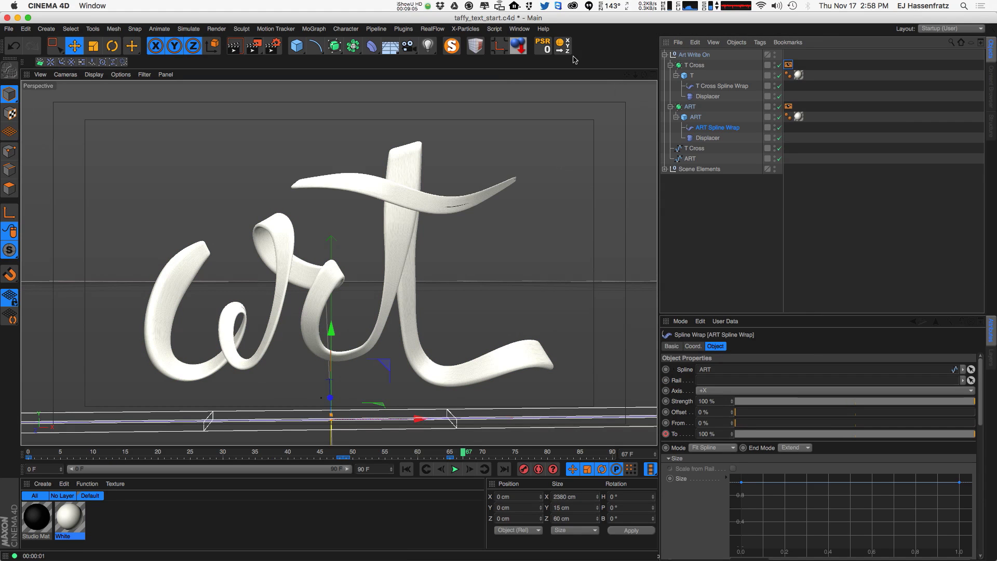
left_click(520, 29)
left_click(536, 139)
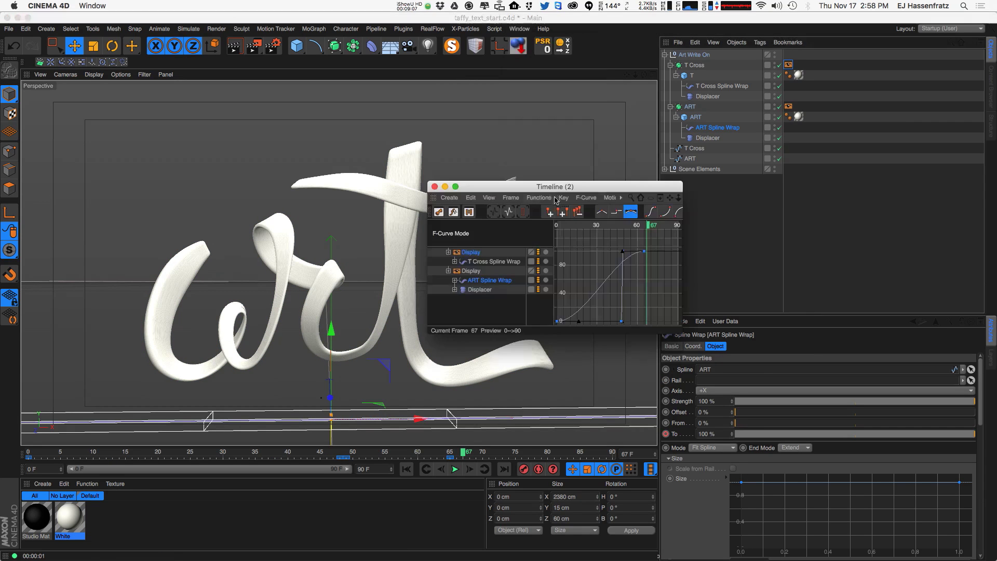
left_click_drag(562, 190, 232, 94)
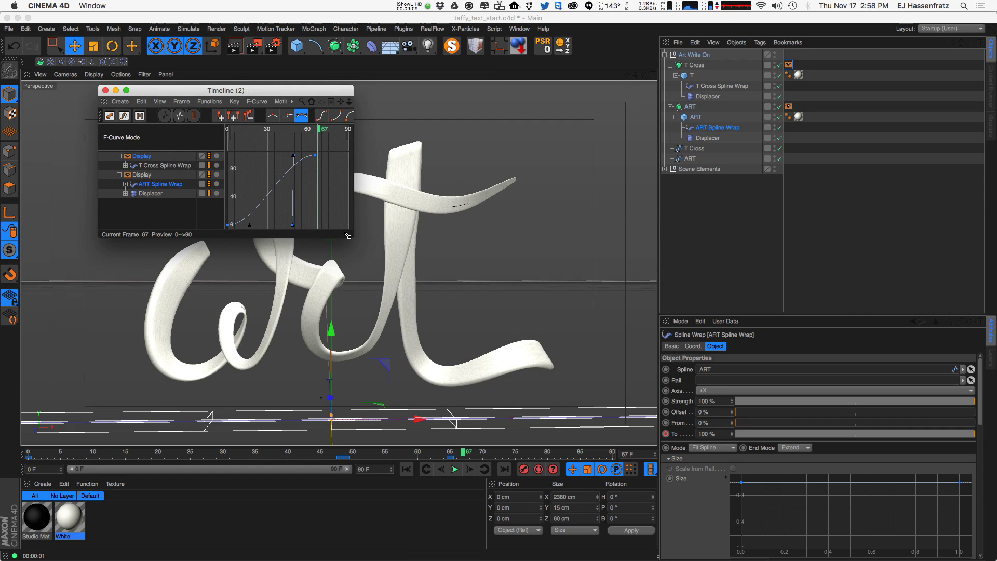
left_click_drag(352, 237, 786, 484)
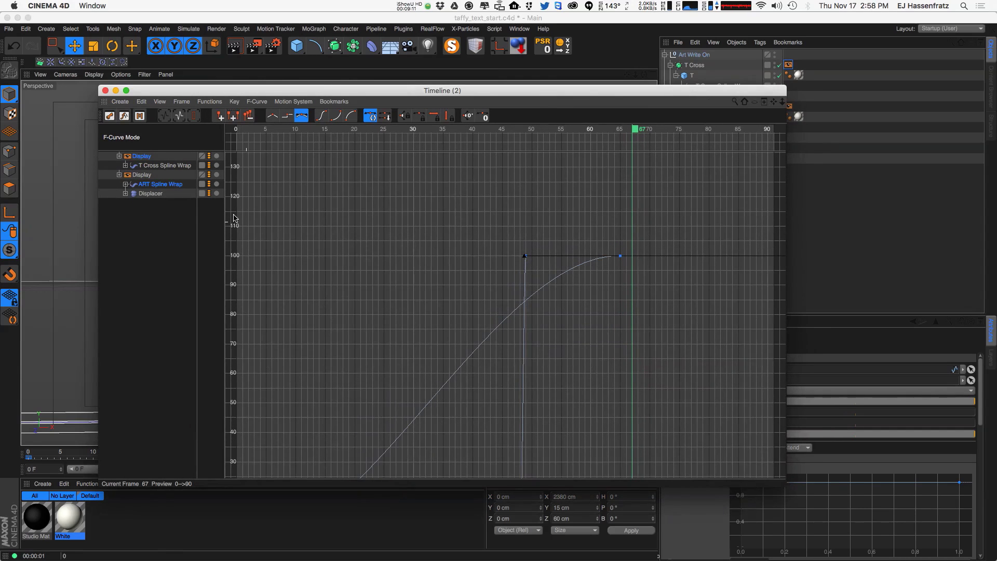
Try to delete the ART Spline Wrap's Spline Size and Spline Rotation tracks from the F-Curve timeline
left_click(125, 185)
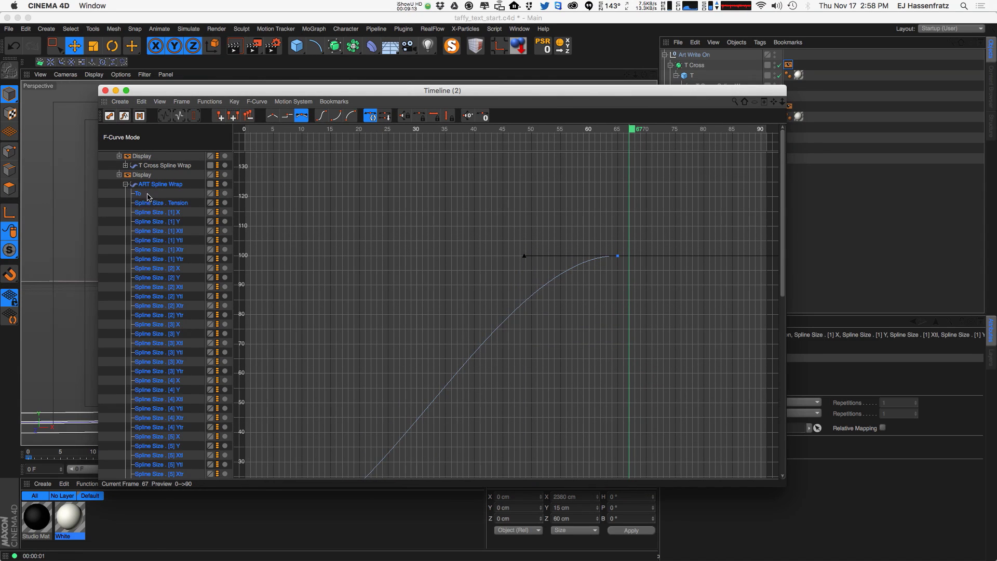
left_click(138, 197)
left_click_drag(784, 263, 785, 452)
left_click(181, 464, "shift")
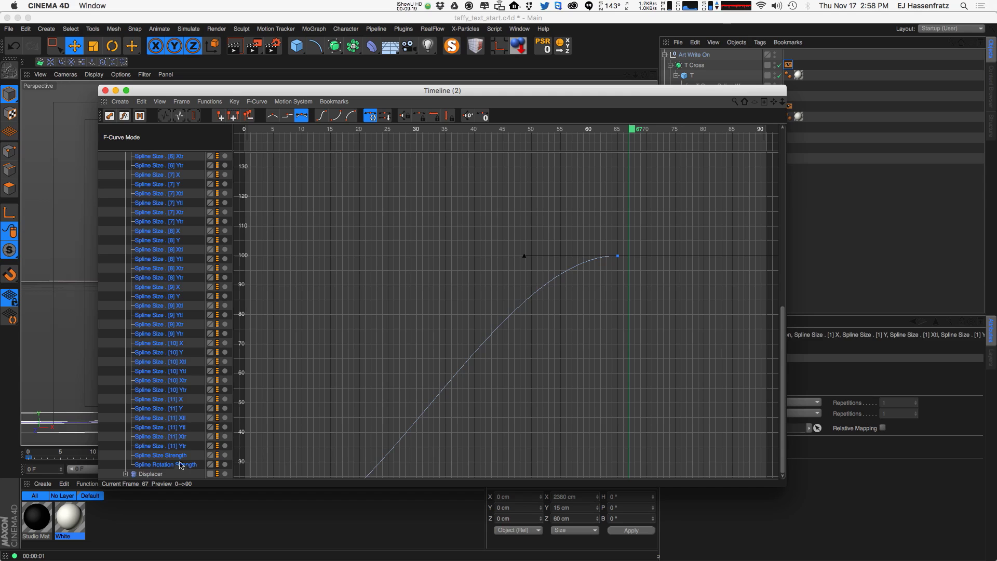
key("Delete")
left_click(125, 185)
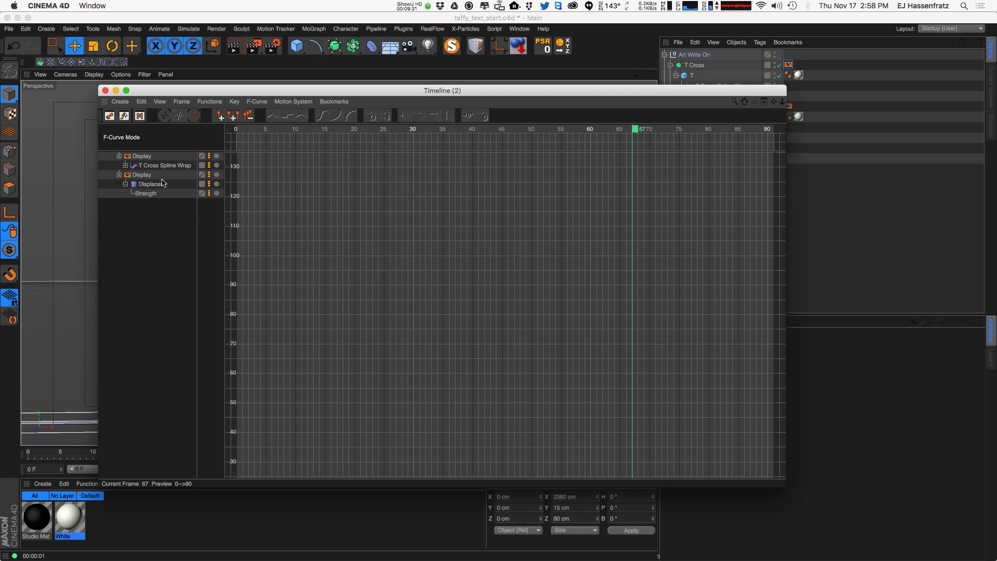
left_click(119, 176)
Test the ART Spline Wrap's To value at 42%, undo the track deletion and scrub through the restored write-on
left_click_drag(173, 92, 0, 200)
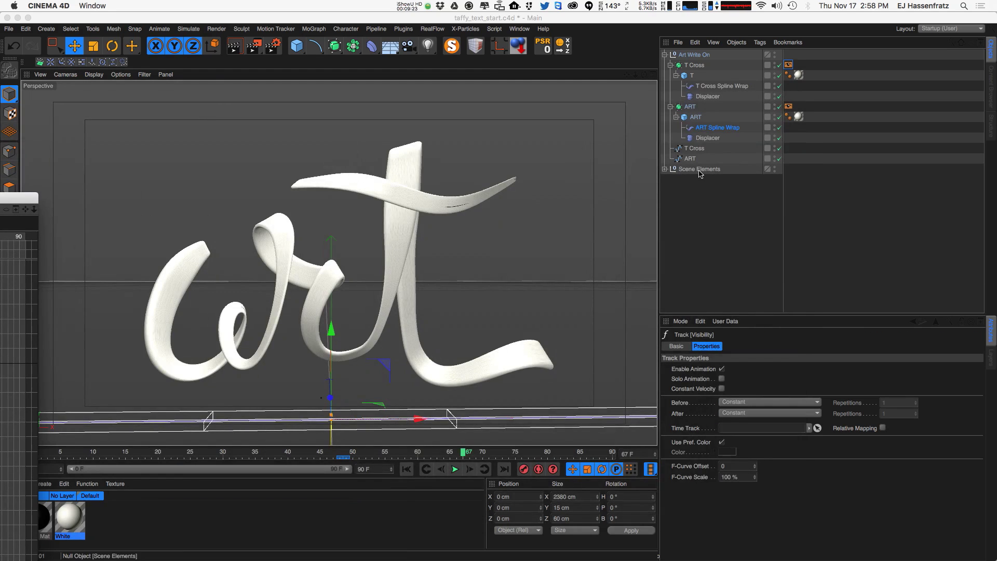
left_click(705, 129)
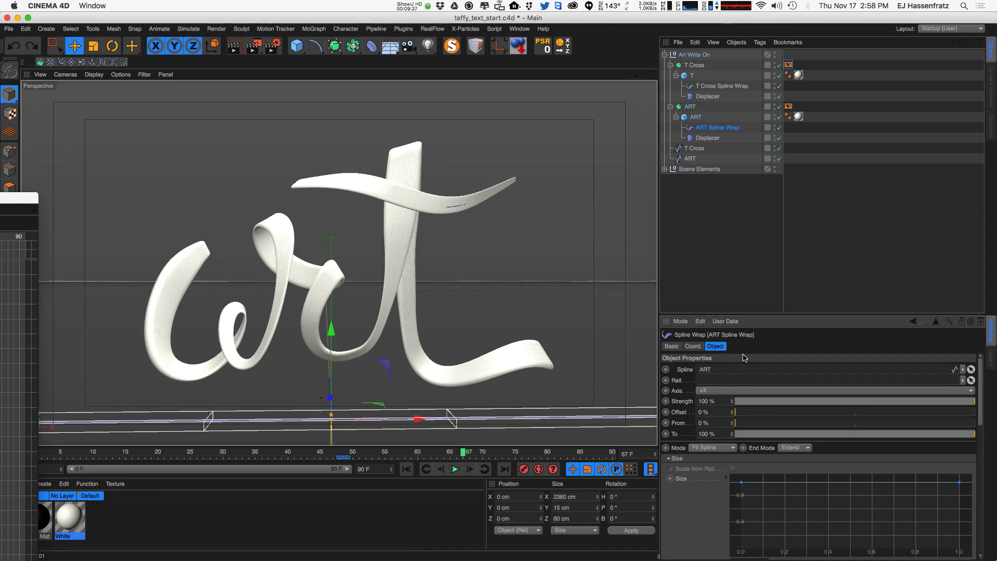
left_click(840, 435)
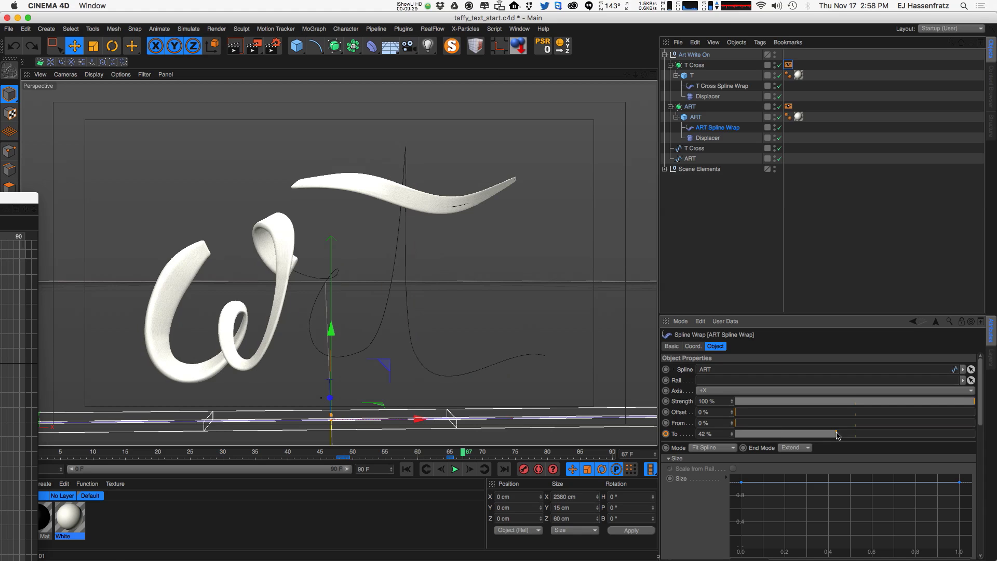
left_click_drag(53, 454, 605, 455)
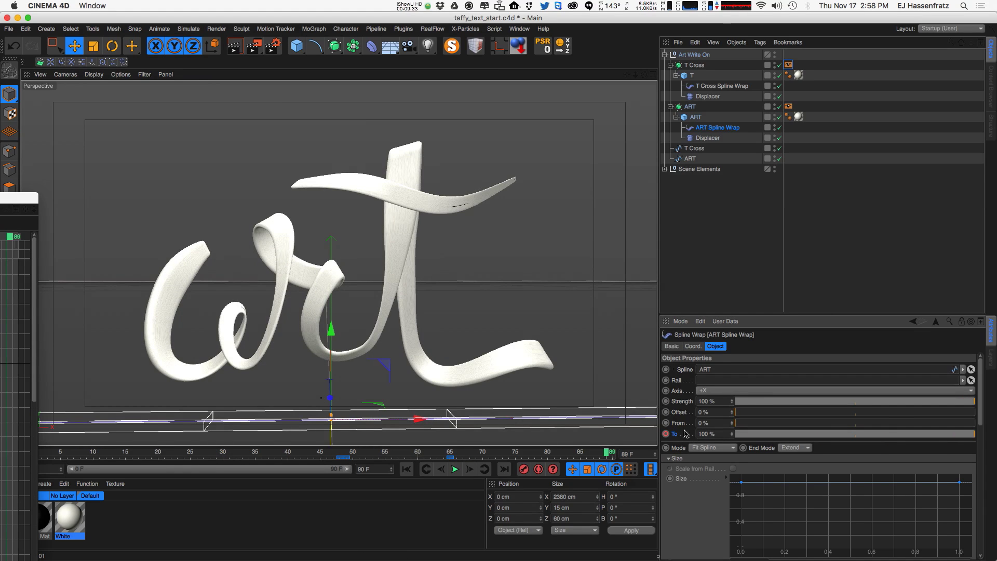
Switch the Timeline to Dope Sheet mode and expand the ART Spline Wrap's To track to show its curve
left_click_drag(1, 199, 439, 110)
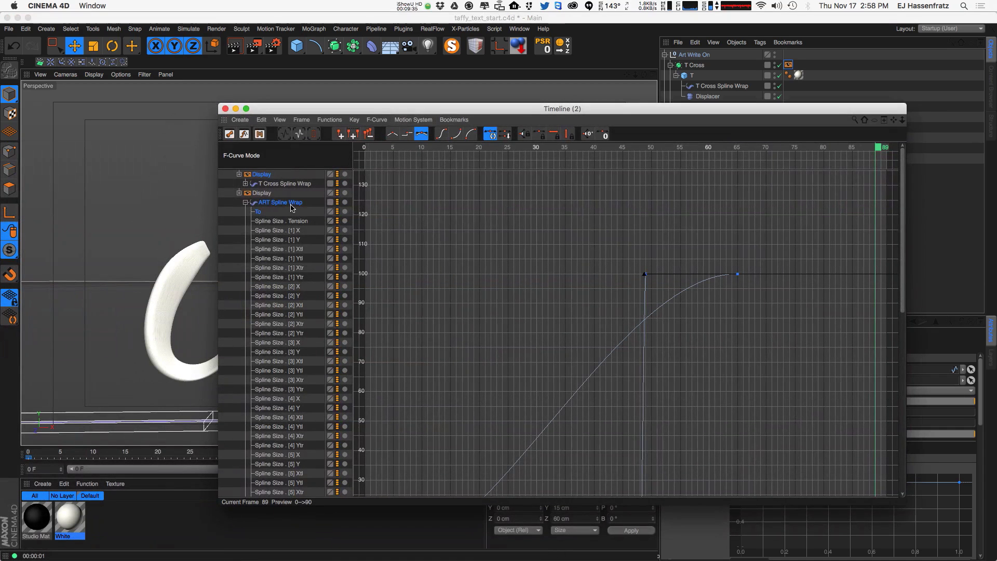
left_click(265, 213)
key("Tab")
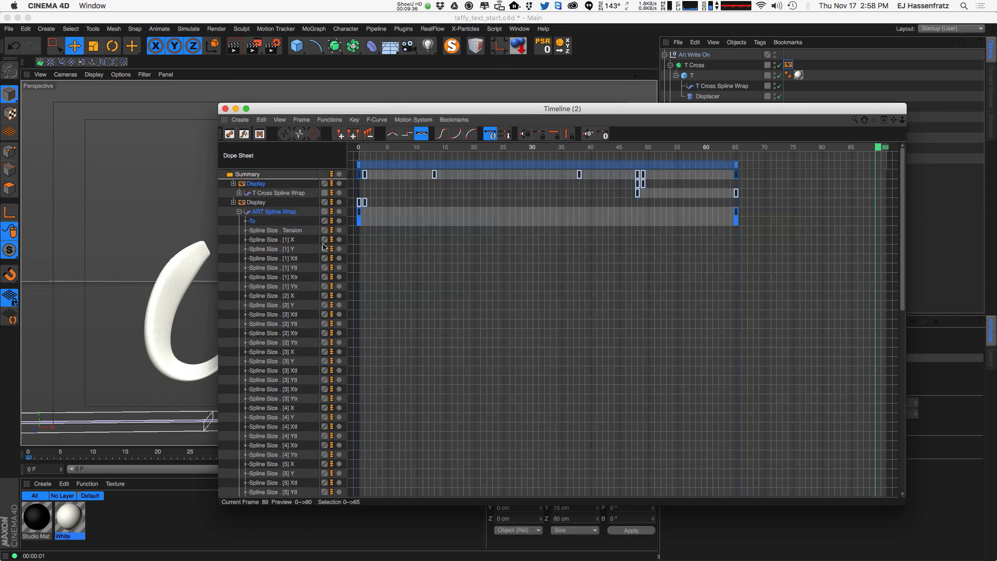
left_click(244, 222)
left_click(487, 253)
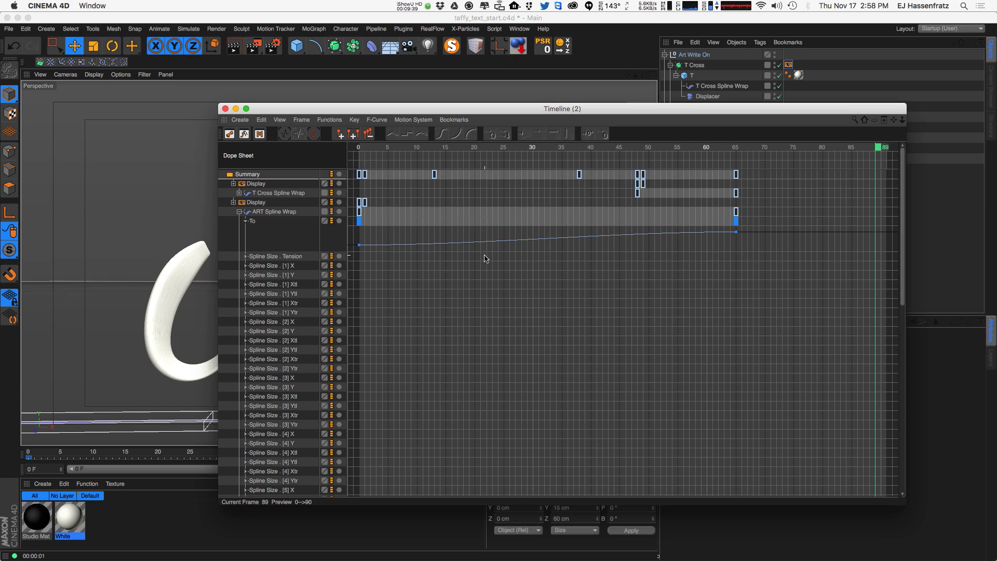
Delete the ART Spline Wrap's tracks from Spline Size Tension through Spline Rotation Strength, keeping the To track
left_click(643, 254)
scroll(864, 423, "down", 15)
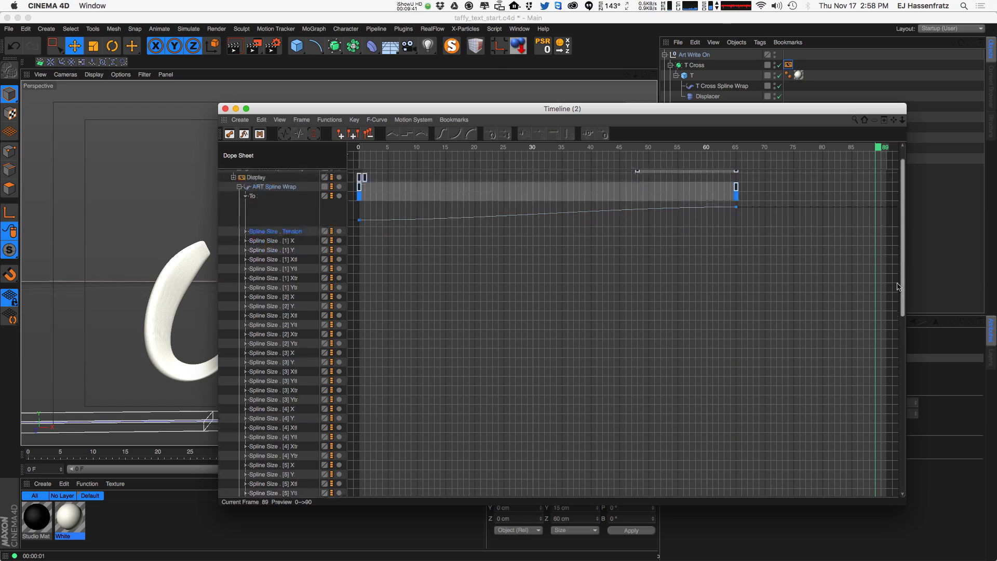
left_click(288, 475, "shift")
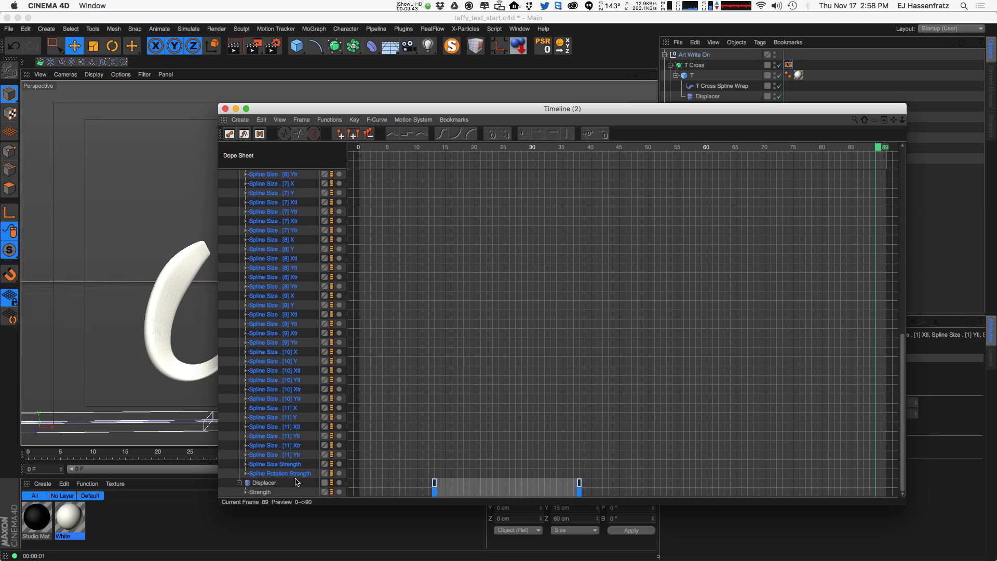
key("Delete")
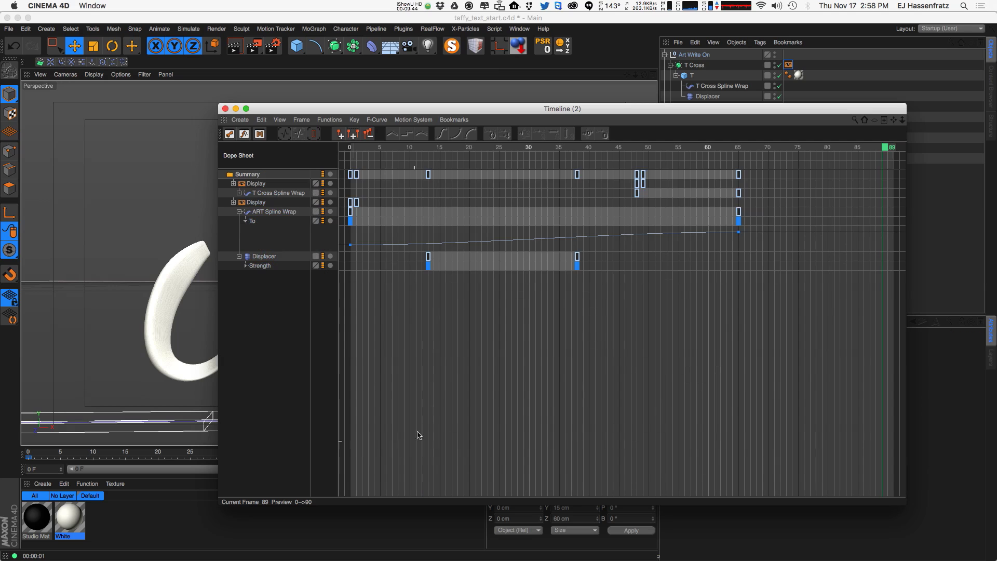
Arrange the Timeline window beside the lettering and enlarge the height of the ART Spline Wrap's To curve
left_click(252, 222)
left_click_drag(359, 110, 452, 142)
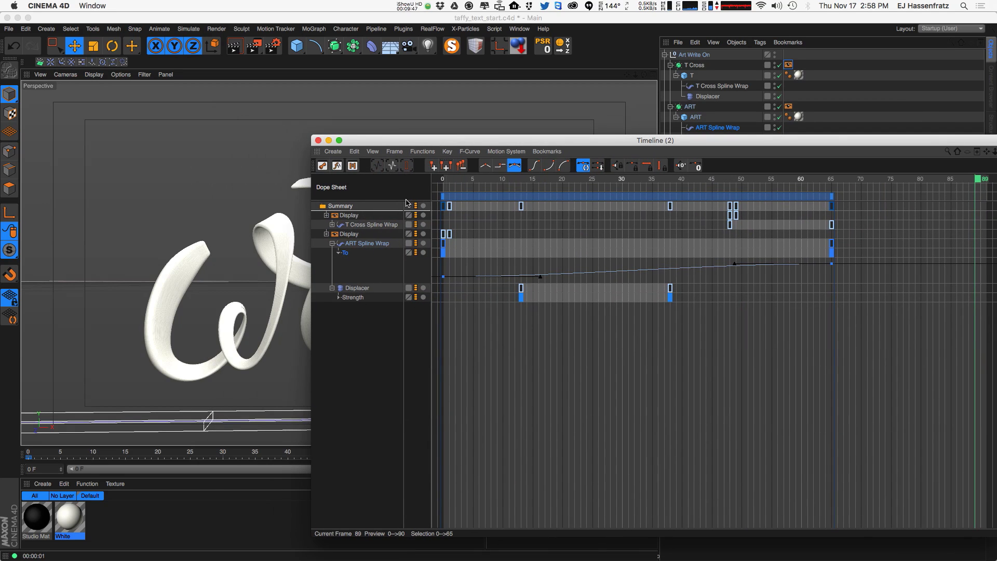
left_click_drag(321, 532, 492, 548)
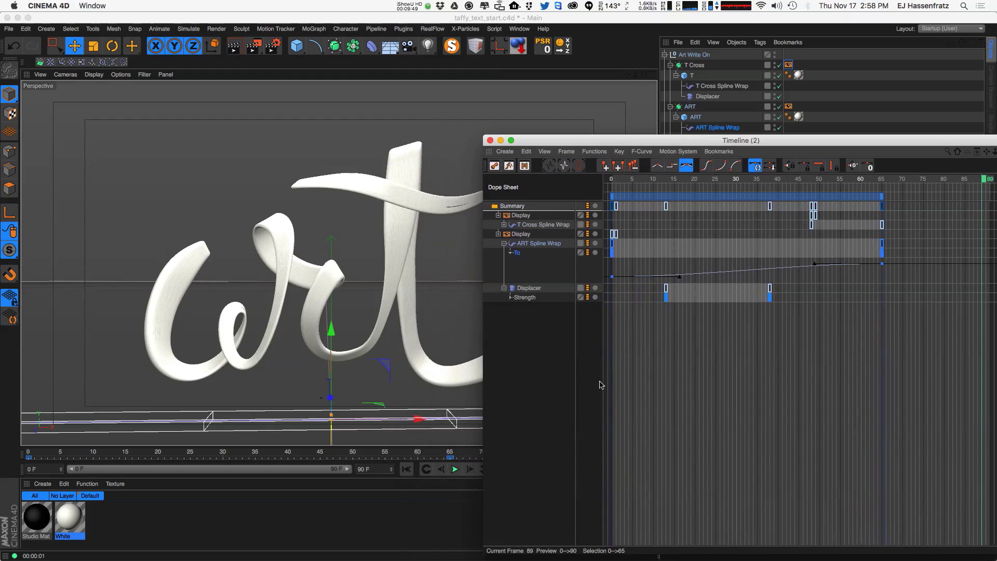
left_click_drag(628, 181, 749, 180)
left_click_drag(695, 284, 702, 524)
Add keys to the ART Spline Wrap's To track at frames 18, 27 and 43, where the stroke changes direction
mouse_move(642, 182)
left_mouse_down()
mouse_move(743, 183)
mouse_move(656, 188)
mouse_move(685, 186)
left_mouse_up()
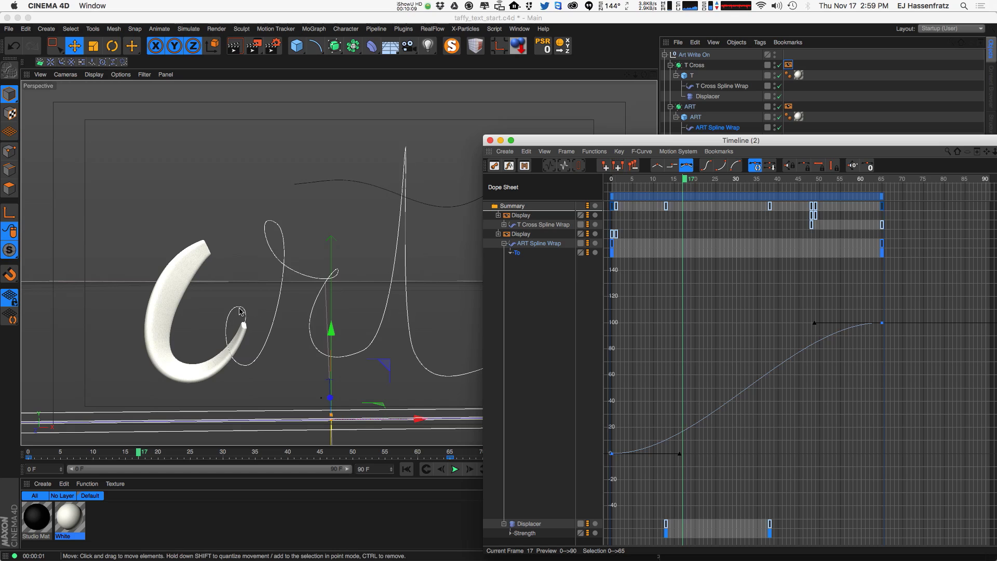
left_click(689, 185)
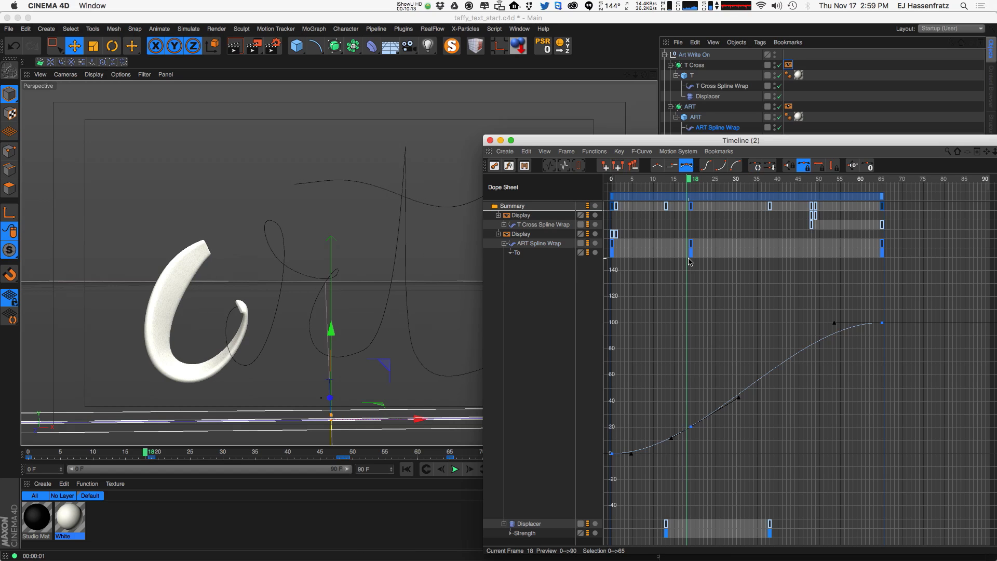
left_click(687, 255, "ctrl")
left_click_drag(693, 186, 726, 185)
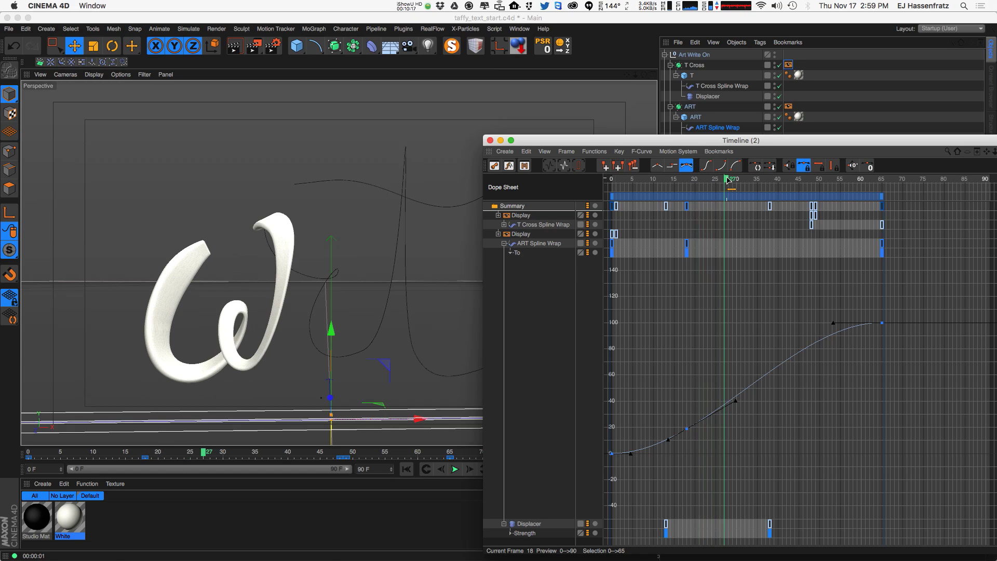
left_click(725, 255, "ctrl")
left_click_drag(727, 179, 797, 178)
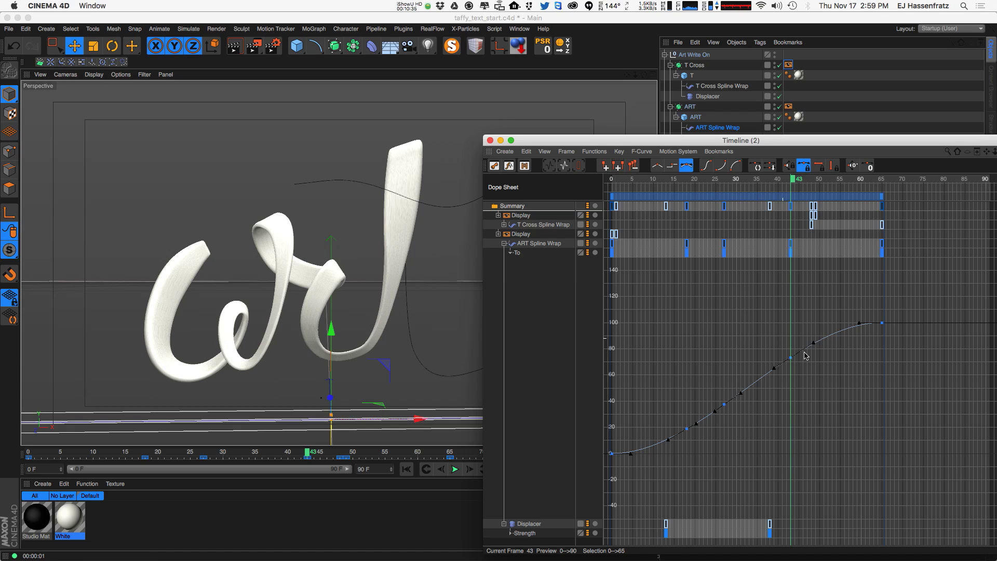
Flatten the To curve's tangents at frames 18, 27 and 43 and raise the outgoing tangent at frame 0
mouse_move(815, 345)
left_mouse_down()
mouse_move(820, 354)
mouse_move(815, 344)
left_mouse_up()
left_click_drag(665, 330, 792, 427)
left_click_drag(815, 343, 819, 349)
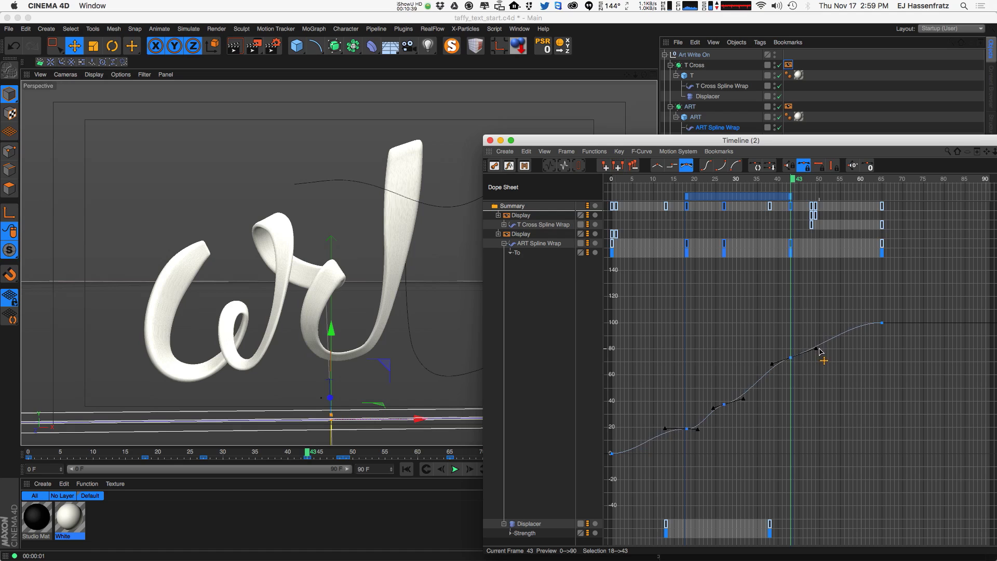
left_click(687, 429)
left_click(612, 454)
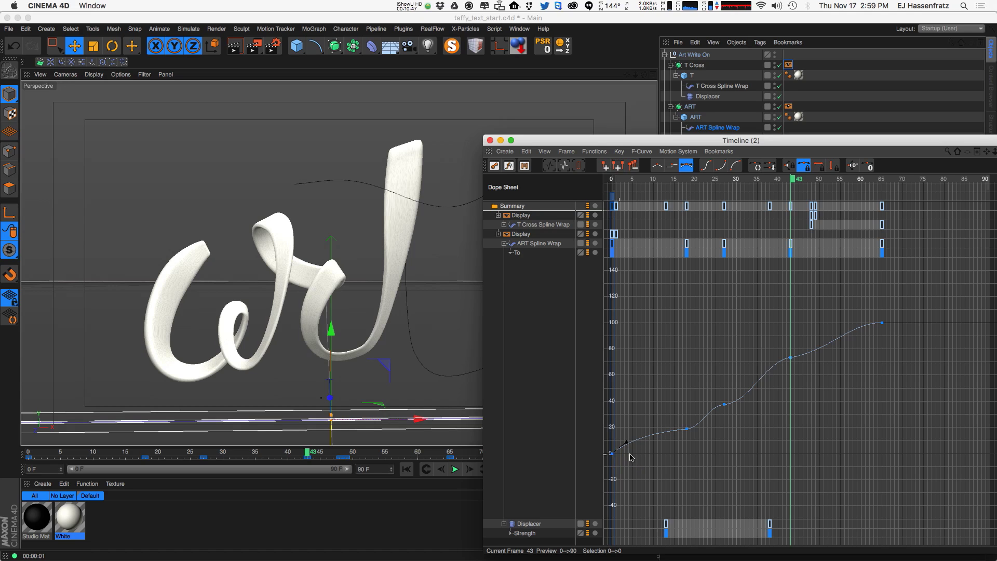
Play the write-on from the start to check how the stroke slows at each direction change
left_click(406, 469)
left_click(454, 469)
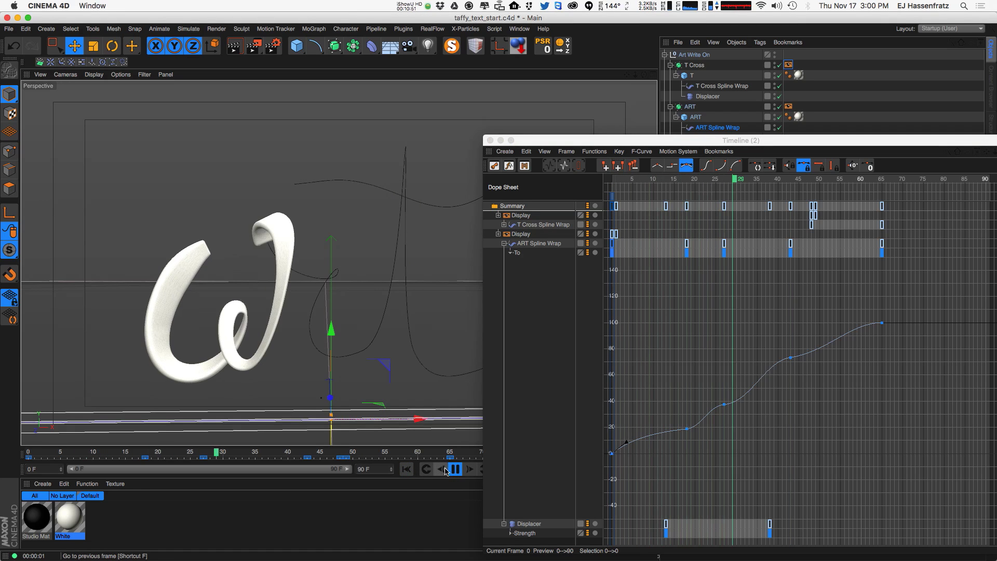
key("F8")
Move the second To key to frame 11 and replay the write-on from the start
mouse_move(623, 180)
left_mouse_down()
mouse_move(669, 191)
mouse_move(640, 191)
left_mouse_up()
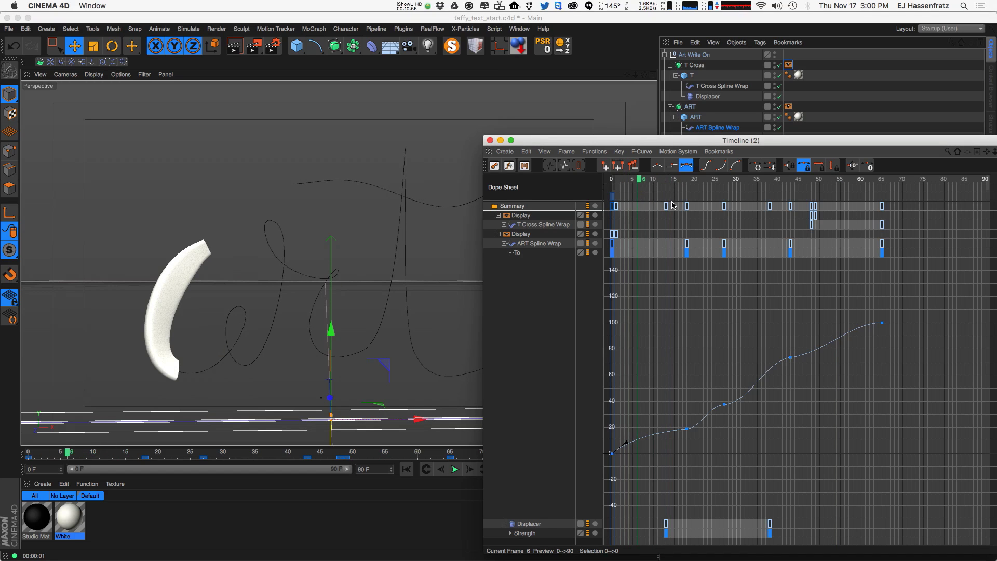
left_click_drag(687, 247, 660, 245)
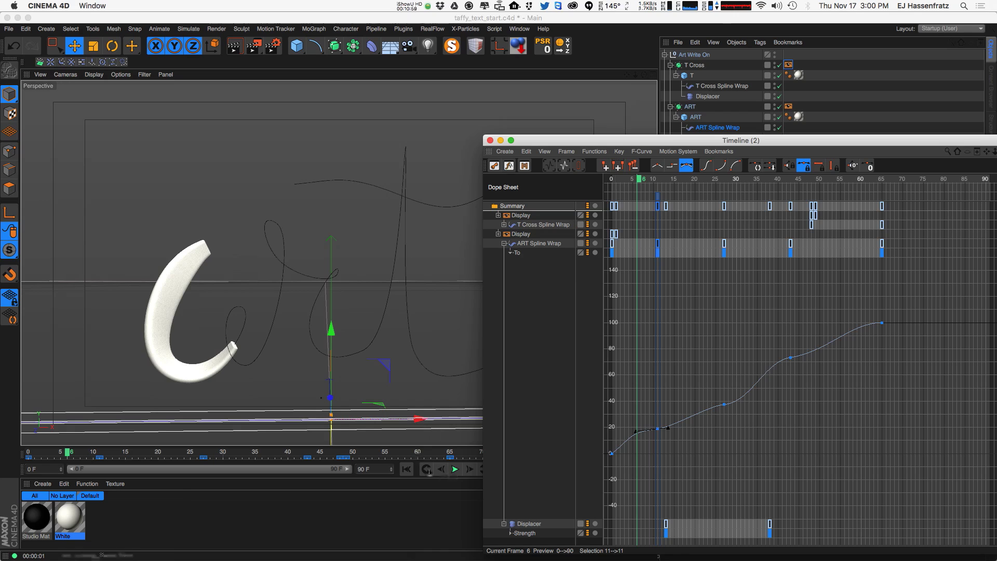
left_click(408, 470)
left_click(455, 470)
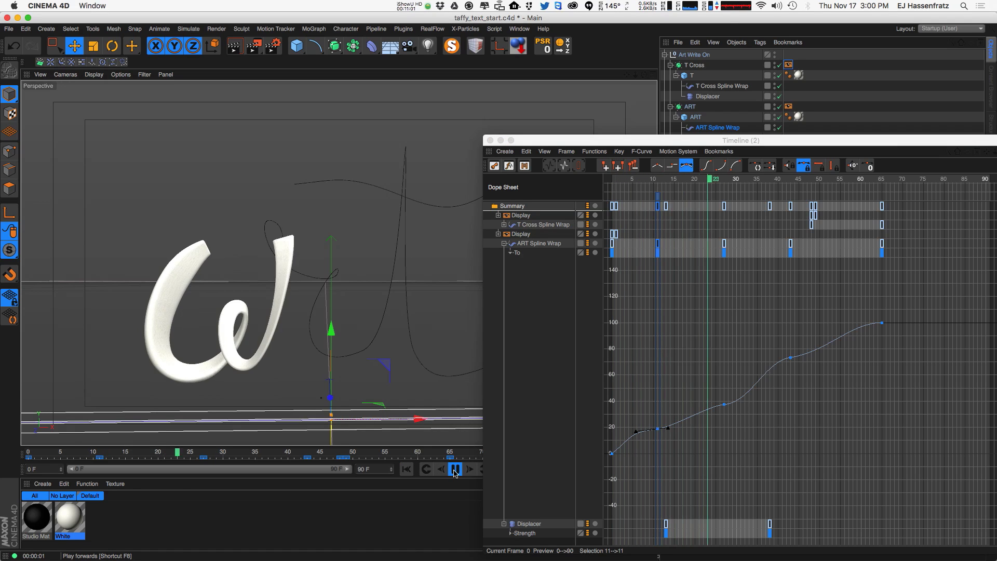
Move the third To key to frame 21 and flatten the tangents of the frame 43 key
left_click_drag(656, 187, 700, 183)
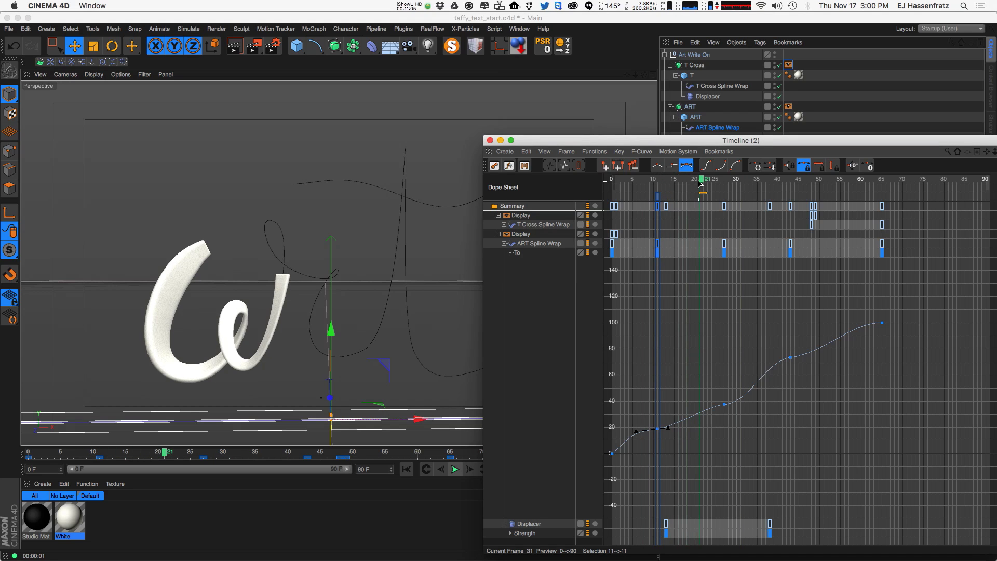
left_click_drag(727, 258, 705, 256)
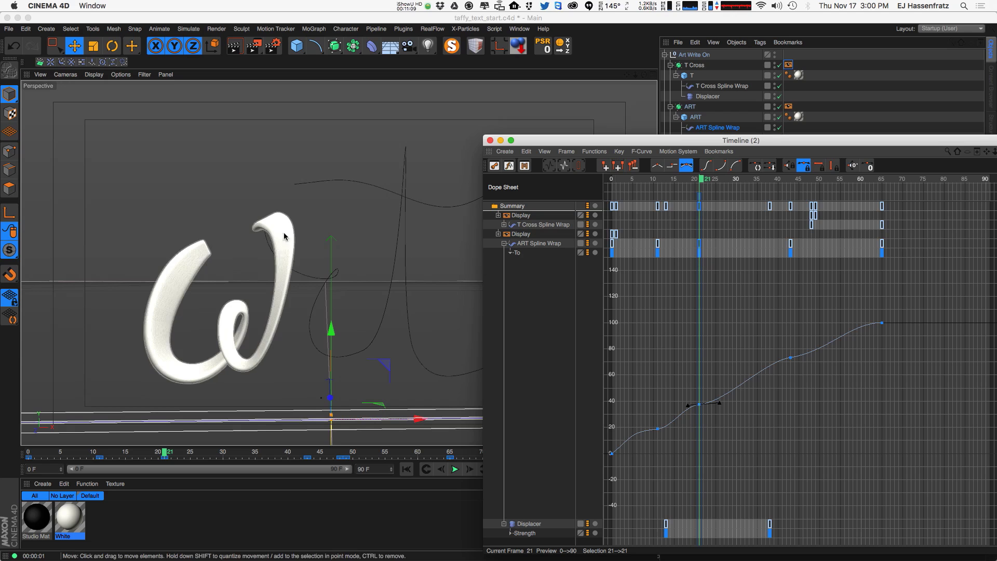
left_click_drag(706, 180, 793, 183)
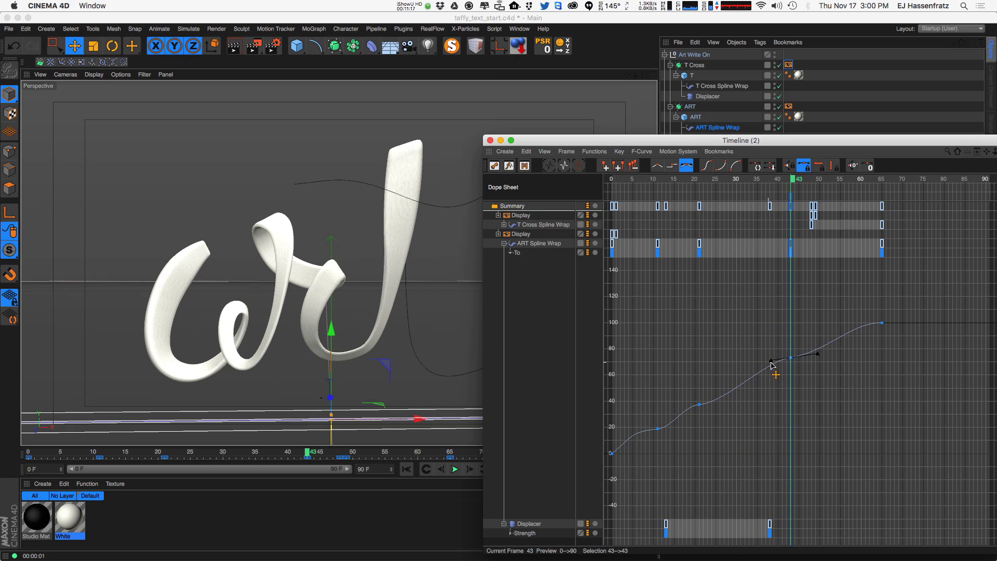
Apply the Ease Ease spline type to all keys of the ART Spline Wrap's To track
left_click_drag(926, 247, 610, 270)
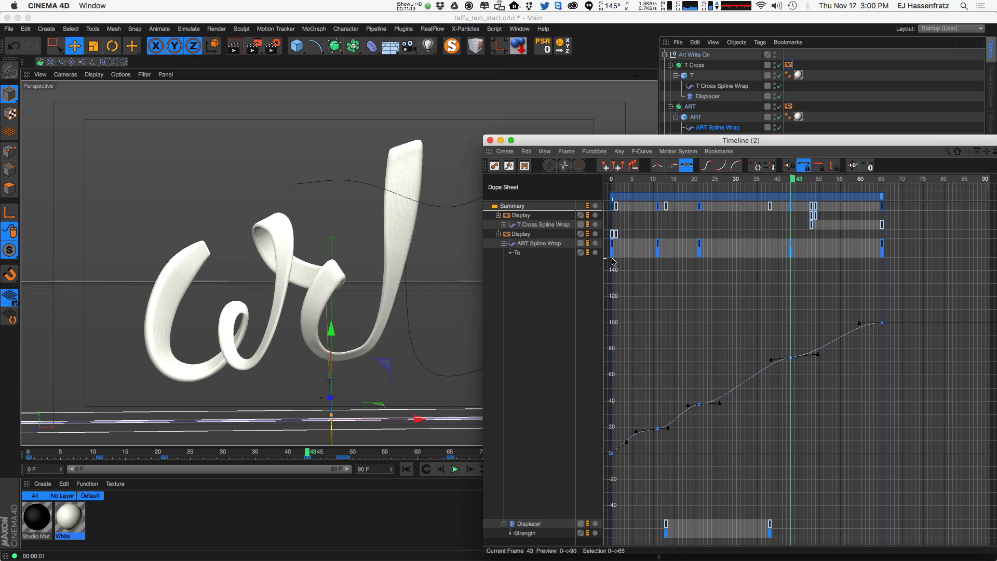
right_click(612, 254)
mouse_move(657, 325)
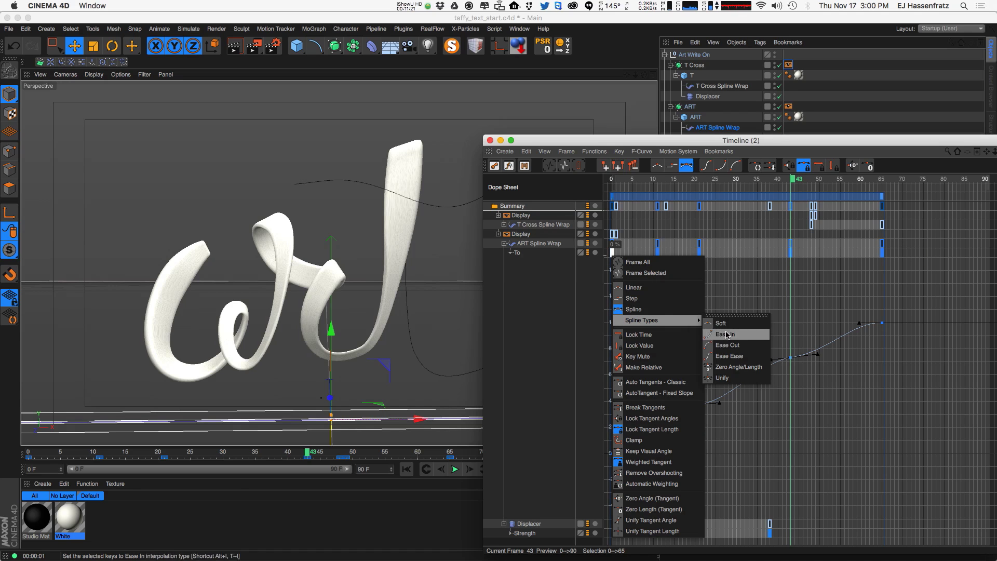
left_click(730, 356)
Lengthen the To curve's tangents around the keys at frames 43, 21 and 11 for stronger easing
left_click_drag(767, 357, 727, 402)
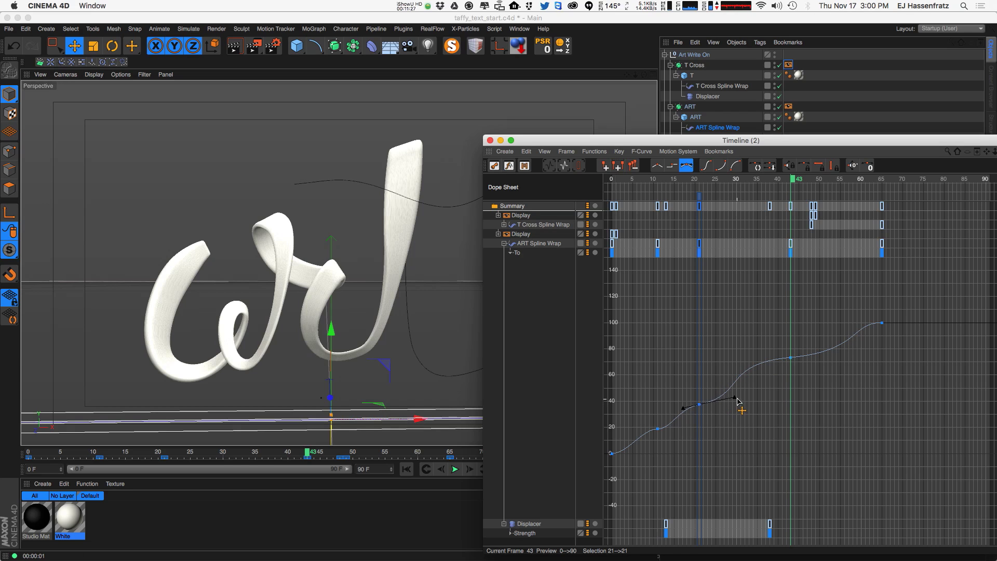
left_click(657, 429)
left_click_drag(675, 427, 680, 427)
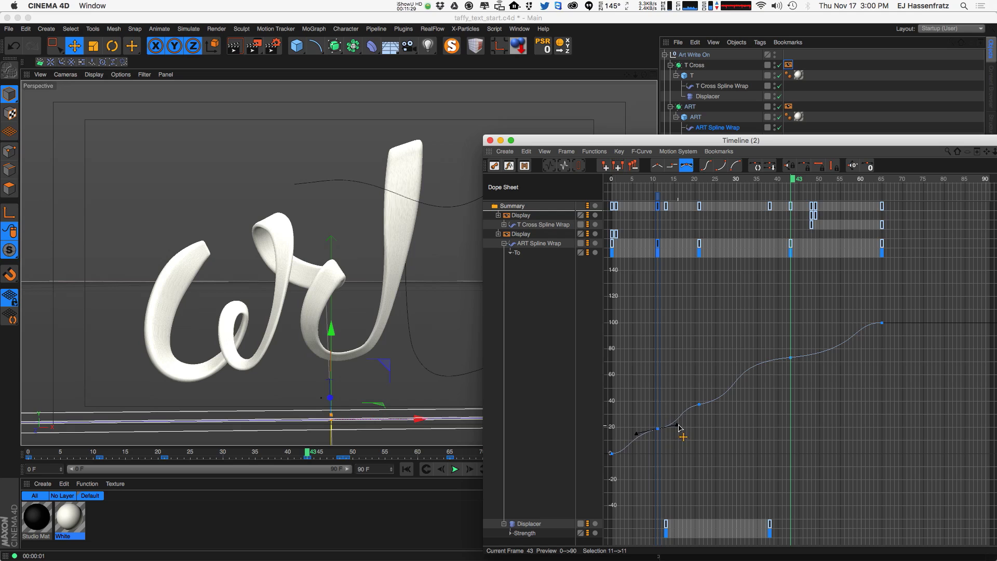
Make the To curve leave frame 0 faster and ease longer into frame 65, checking the timing in playback
left_click(614, 455)
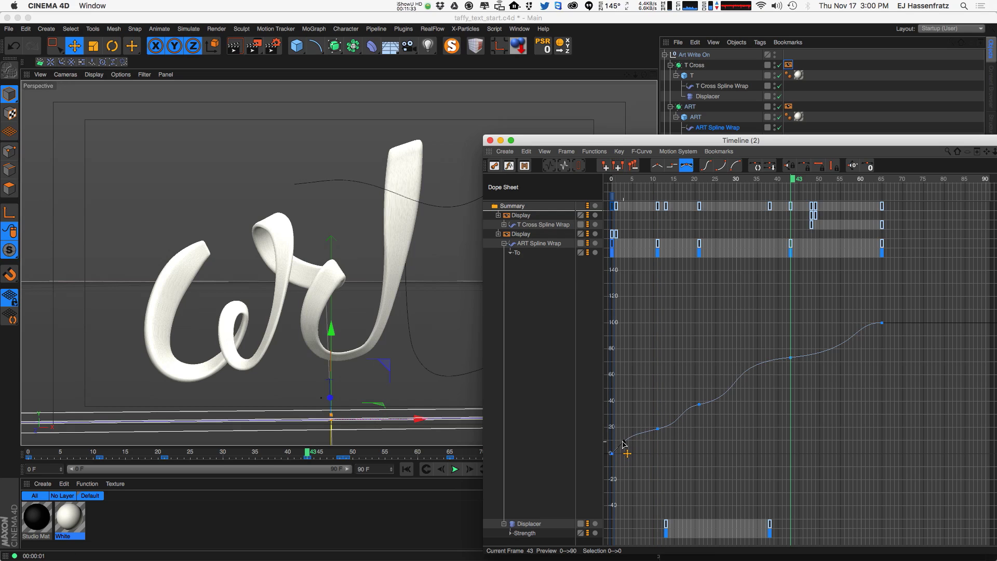
left_click(882, 324)
left_click_drag(860, 326, 844, 325)
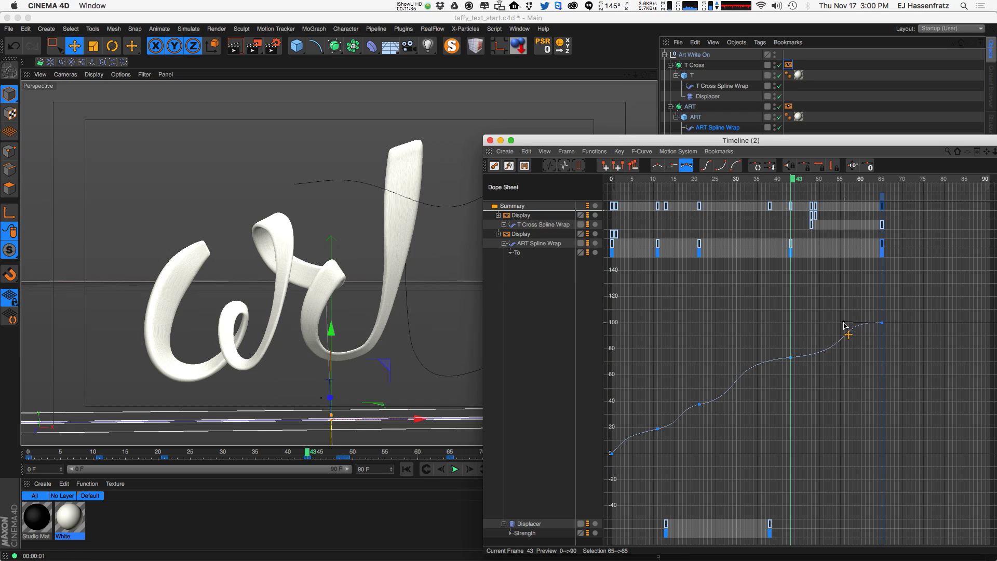
left_click(406, 470)
left_click(455, 470)
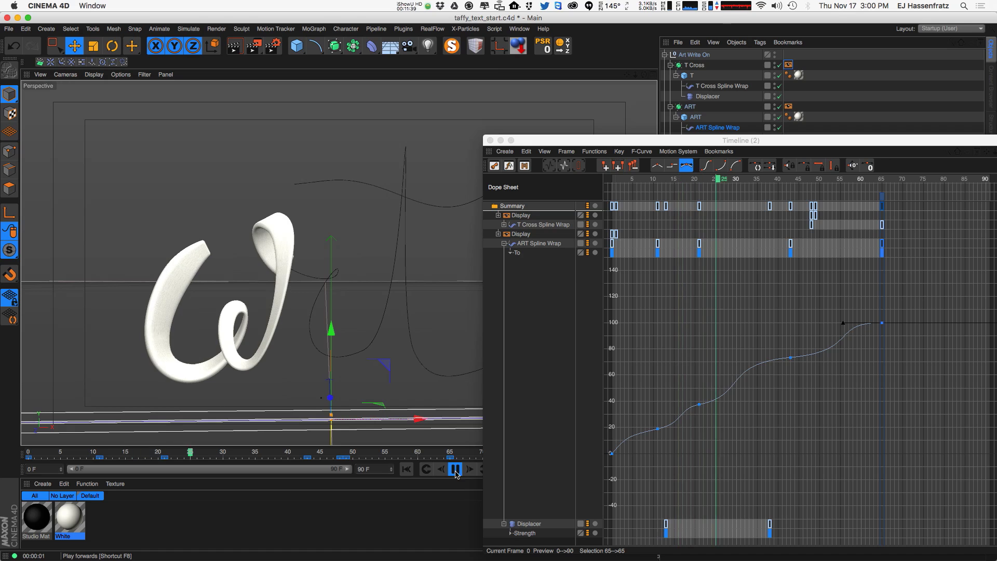
Add a To key at frame 29 on the ART Spline Wrap's curve, between the frame 21 and frame 43 keys
left_click(456, 469)
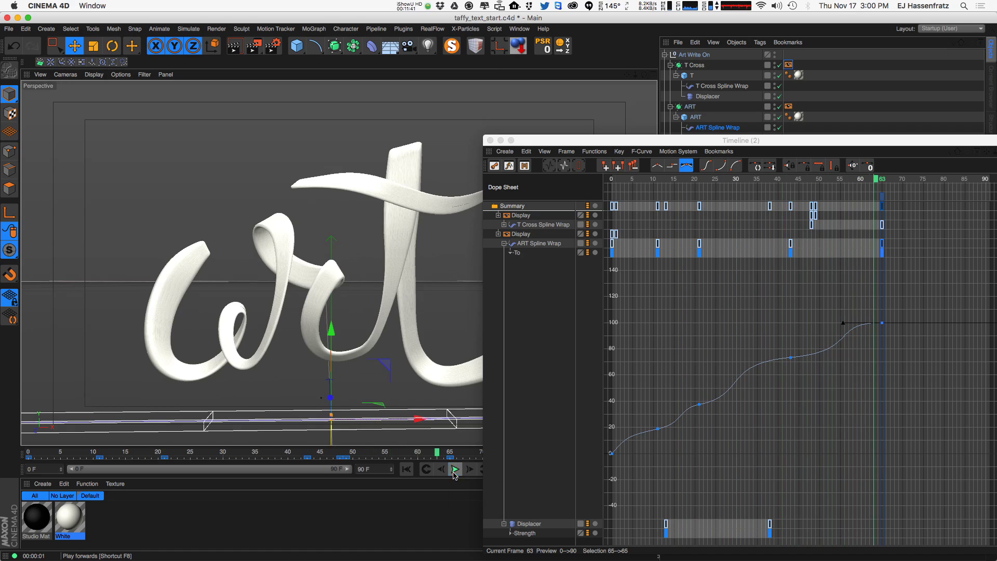
left_click_drag(598, 140, 662, 134)
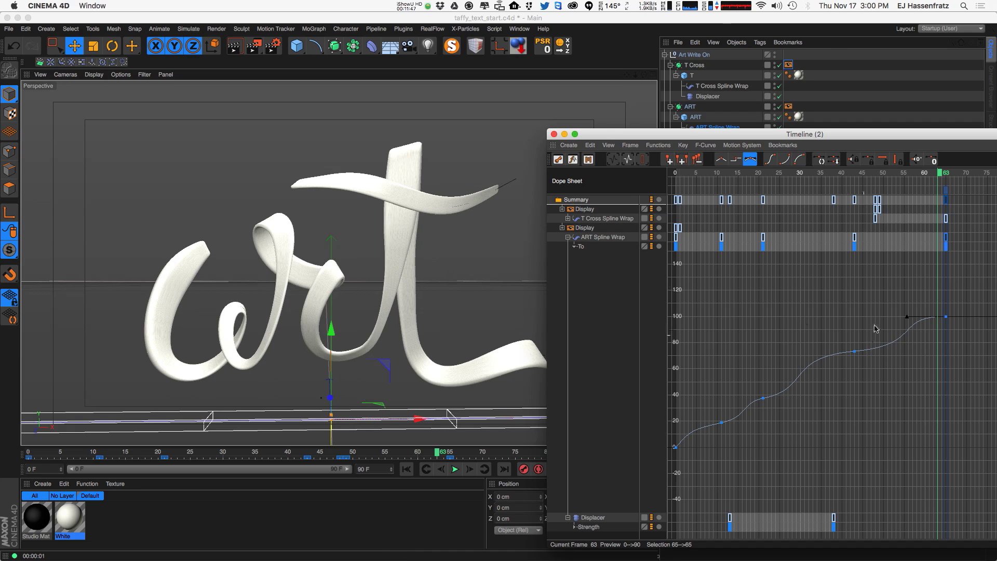
left_click_drag(850, 173, 861, 177)
left_click(855, 352)
left_click(763, 398)
left_click_drag(720, 174, 798, 181)
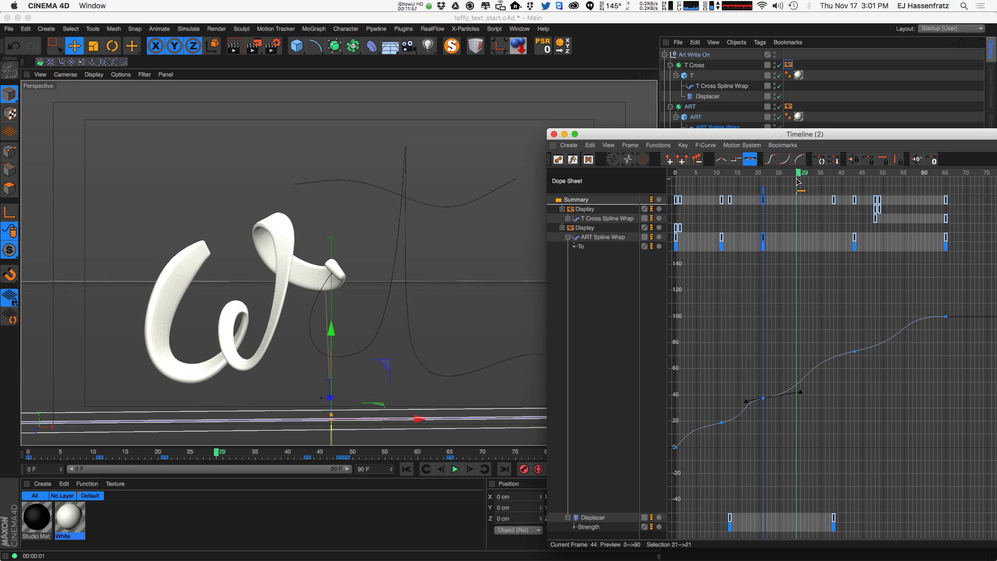
left_click(798, 251, "super")
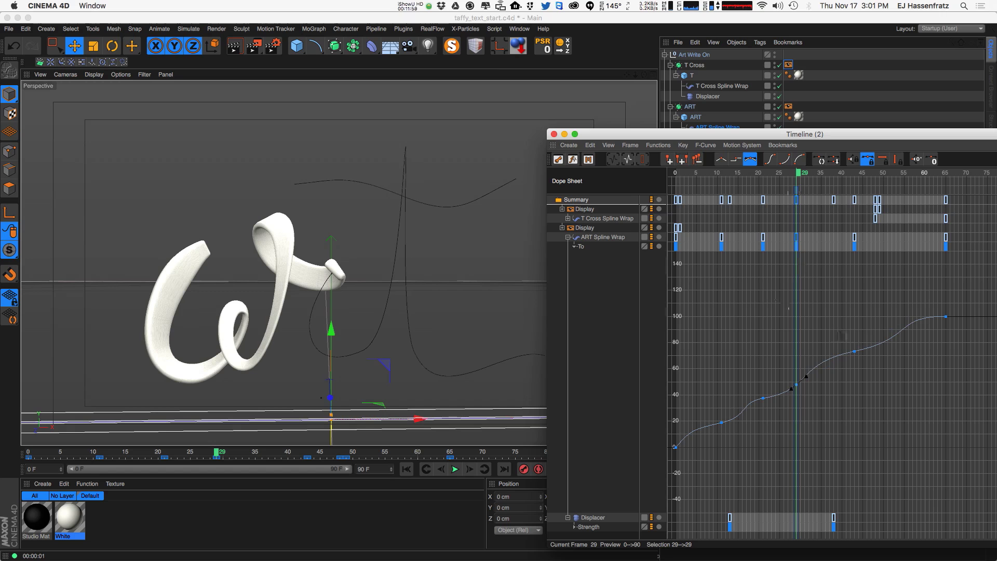
Flatten and lengthen the new To key's tangents, move the key to frame 30, and play the animation to check the timing
left_click_drag(806, 377, 818, 381)
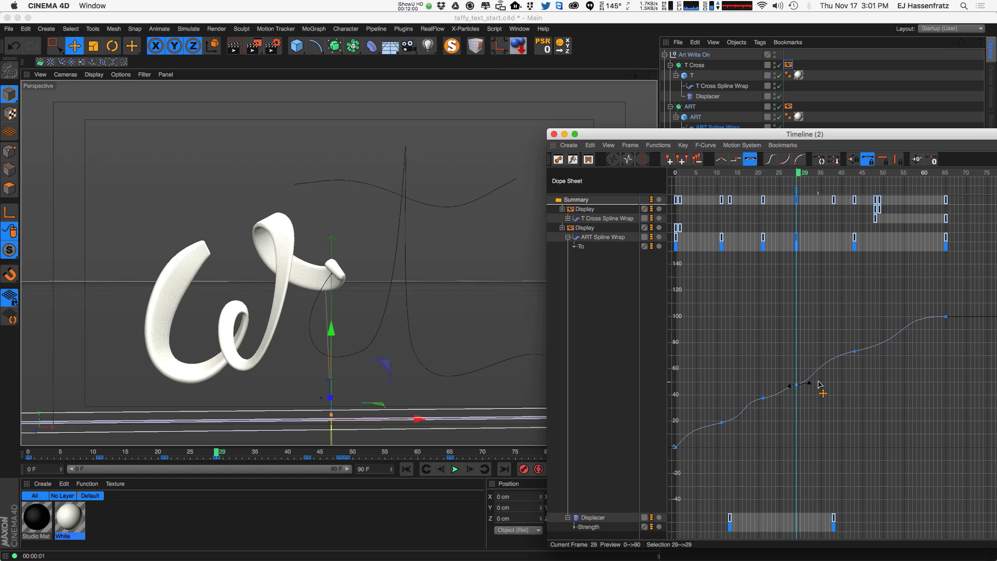
right_click(801, 247)
left_click(840, 362)
left_click_drag(809, 379, 821, 381)
left_click_drag(799, 250, 803, 252)
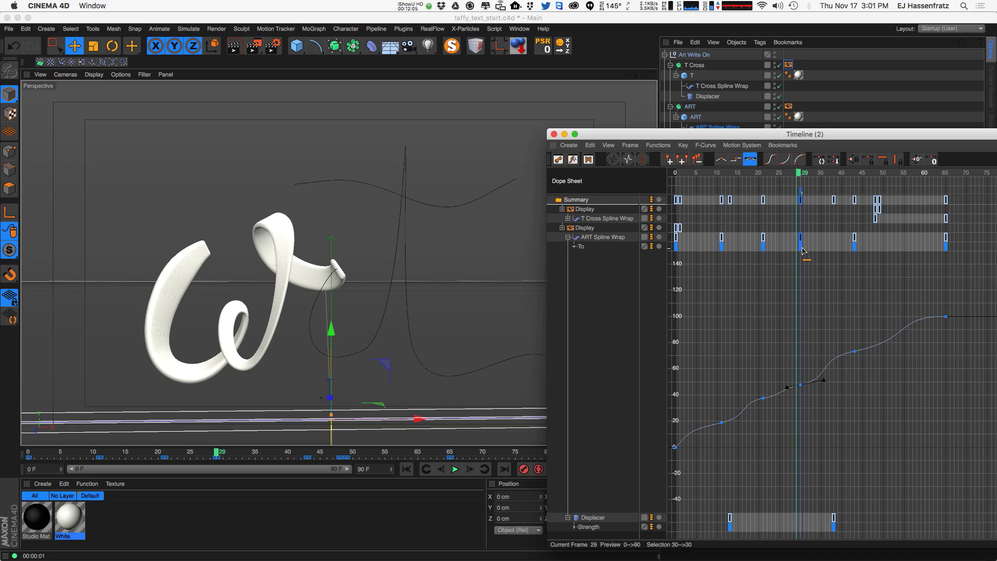
left_click(763, 398)
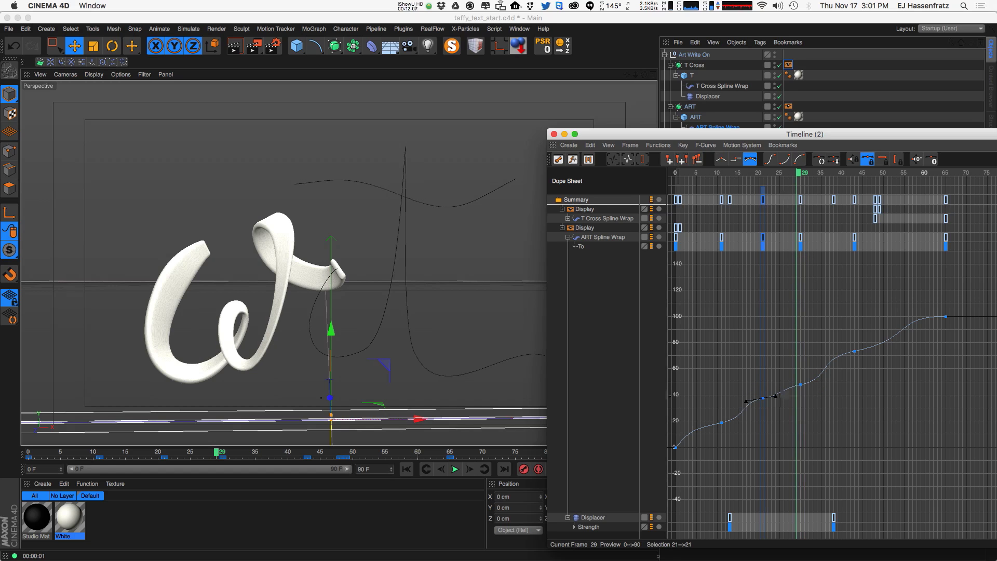
key("F8")
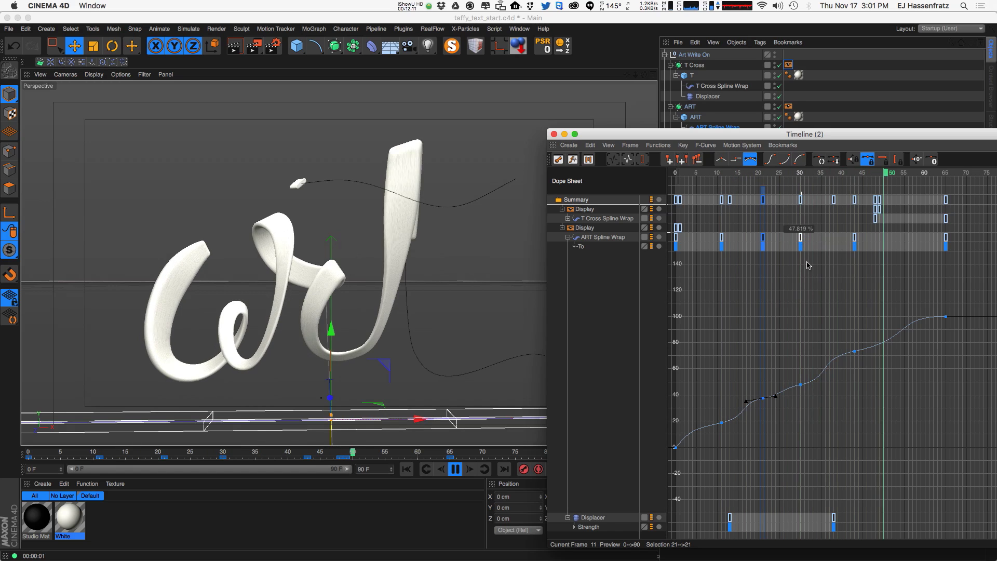
Move the frame 43 To key to frame 41 and the last To key to frame 58
left_click_drag(855, 245, 846, 244)
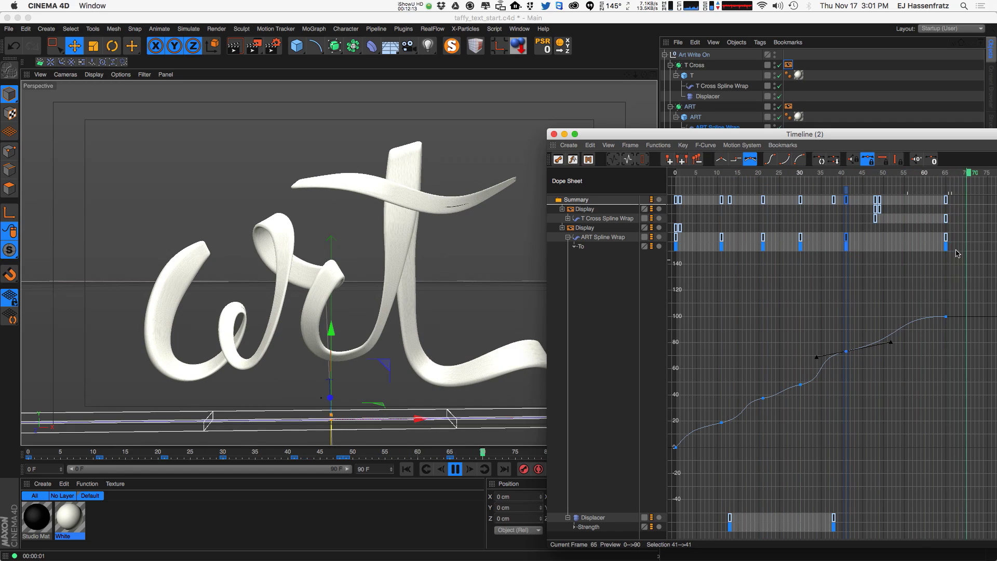
left_click_drag(946, 244, 925, 244)
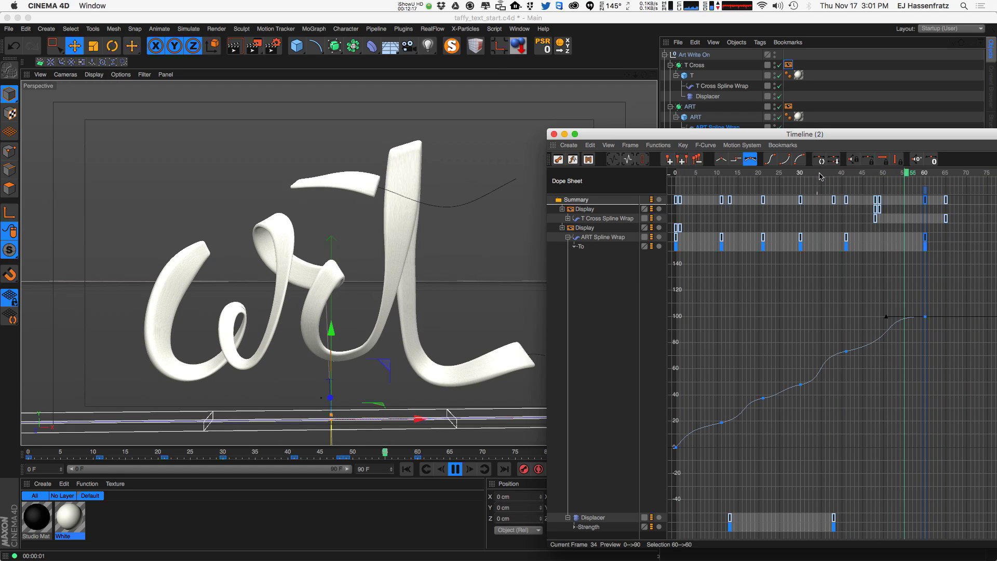
left_click_drag(888, 317, 890, 316)
left_click_drag(836, 331, 875, 362)
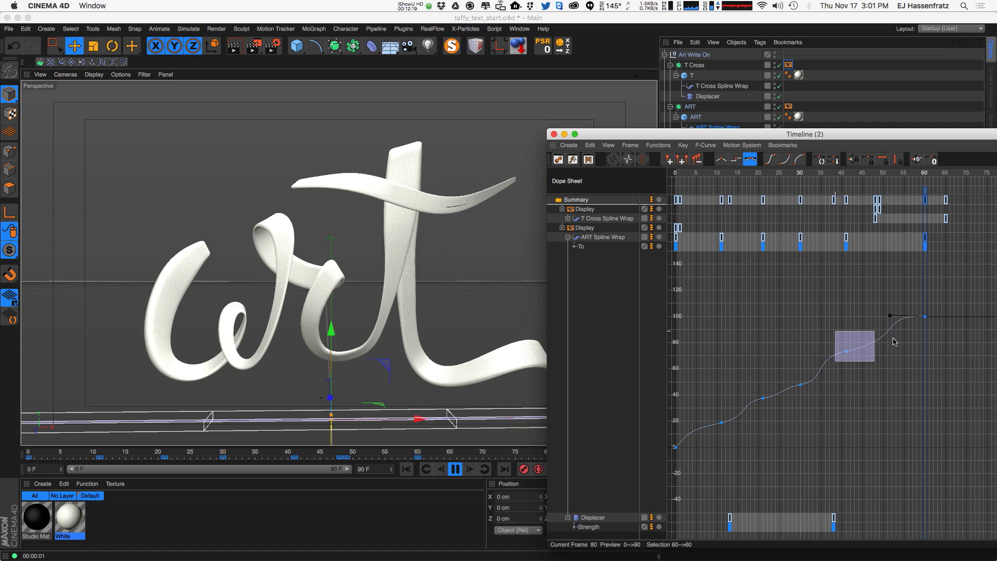
left_click_drag(924, 248, 917, 251)
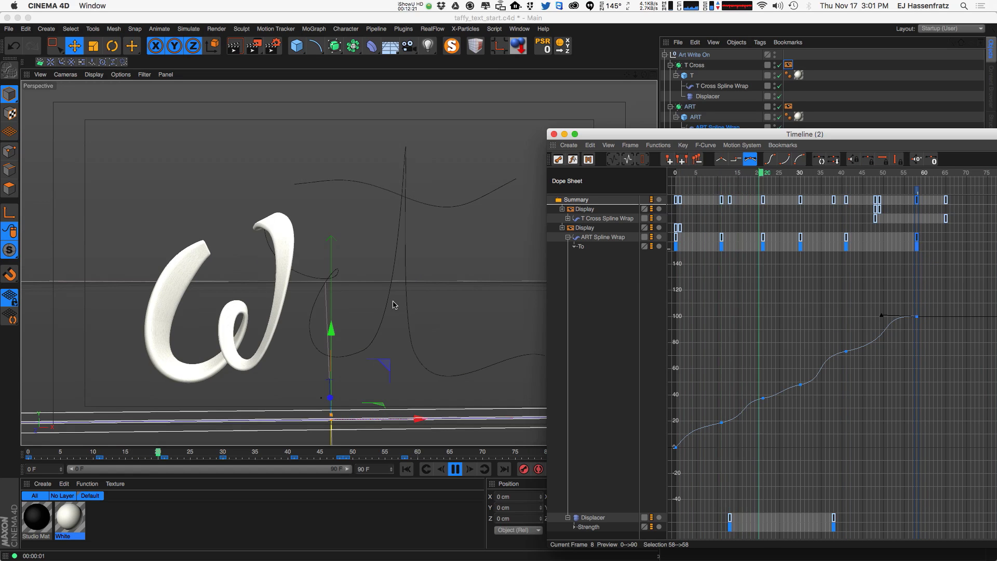
Turn off Lock Tangent Length for the frame 41 To key and flatten its tangents for a stronger slowdown
left_click_drag(820, 338, 873, 367)
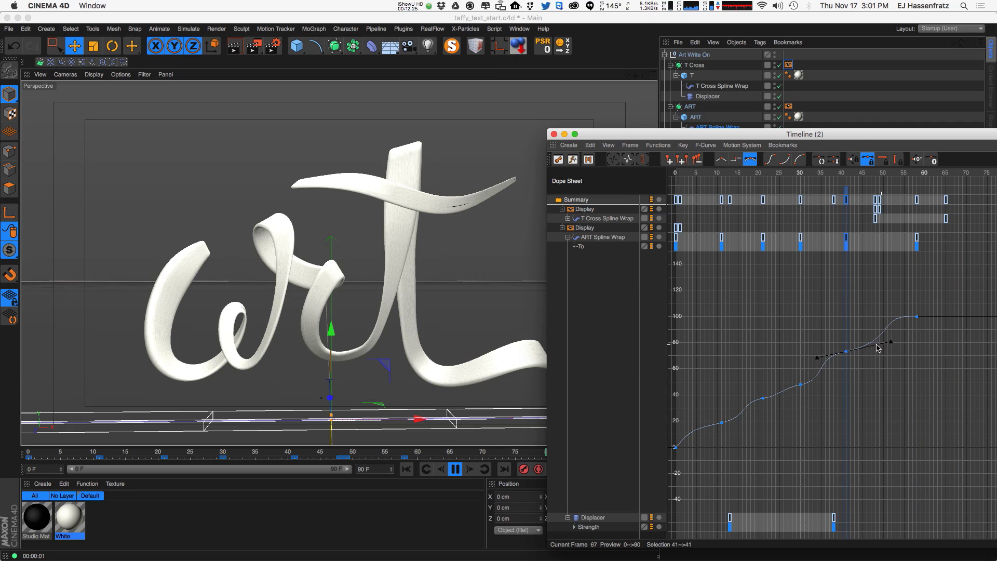
right_click(846, 248)
mouse_move(862, 314)
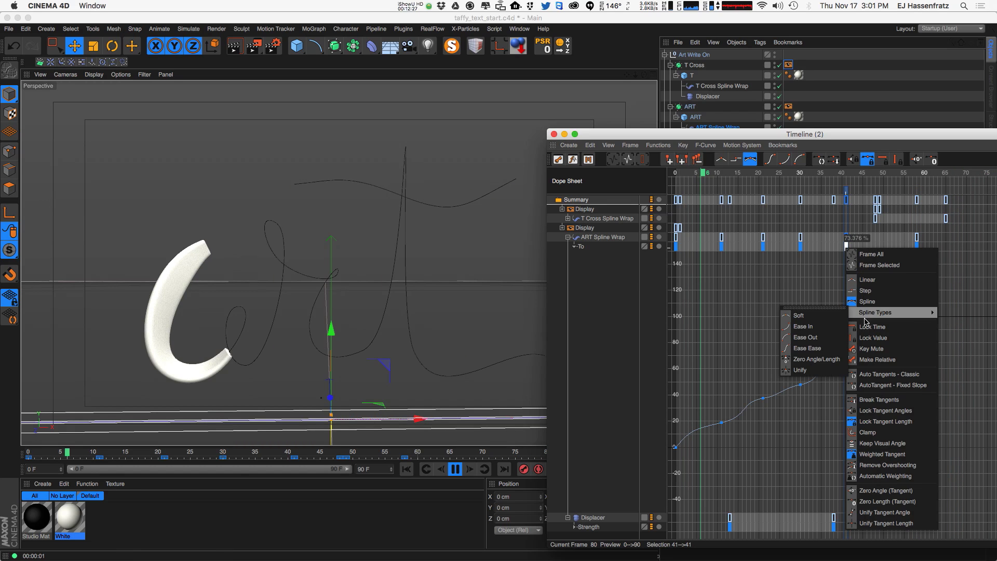
left_click(885, 421)
left_click_drag(867, 341, 878, 346)
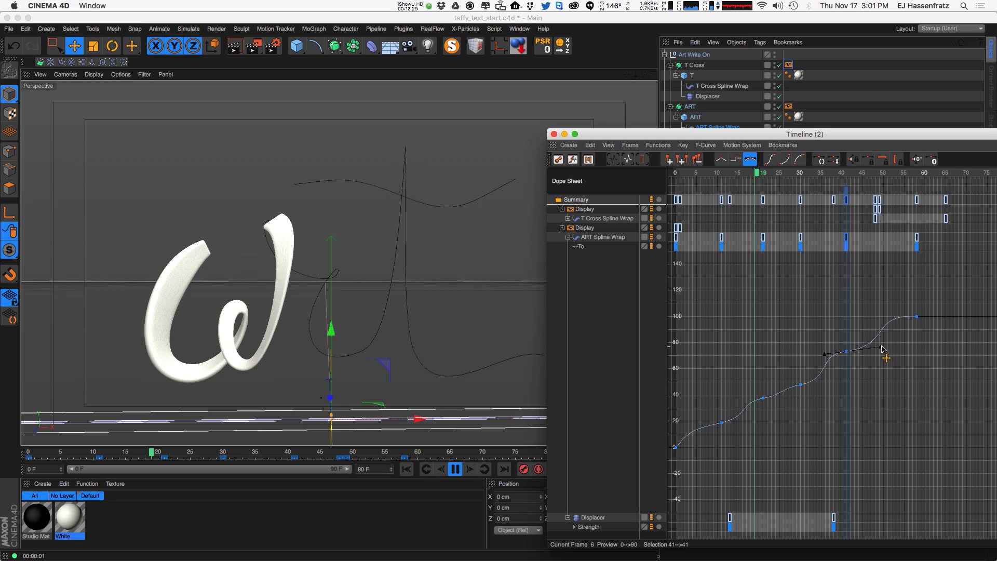
left_click_drag(899, 295, 937, 320)
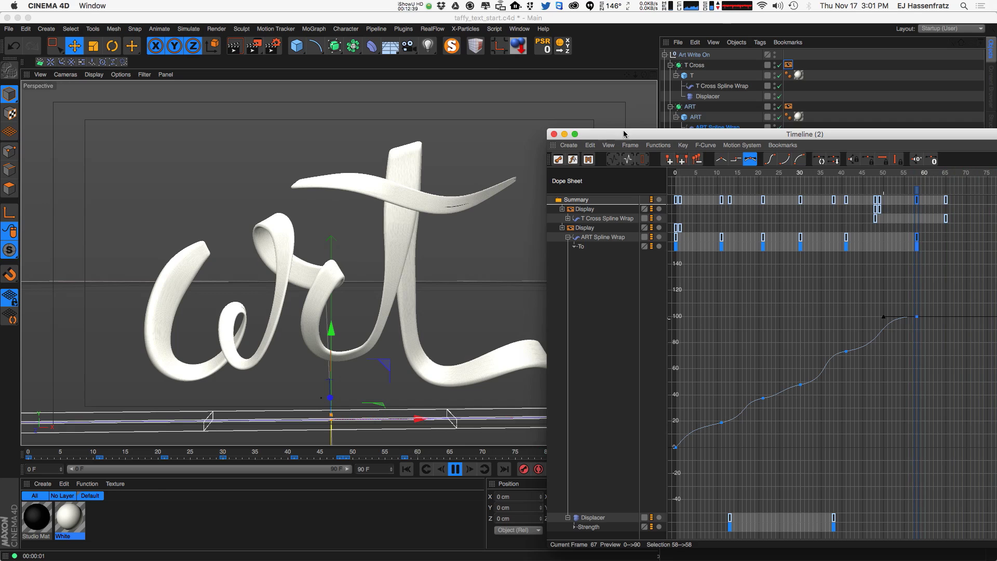
Shift all To keys after frame 0 two frames earlier, so they run from frame 9 to frame 56
left_click_drag(570, 139, 456, 124)
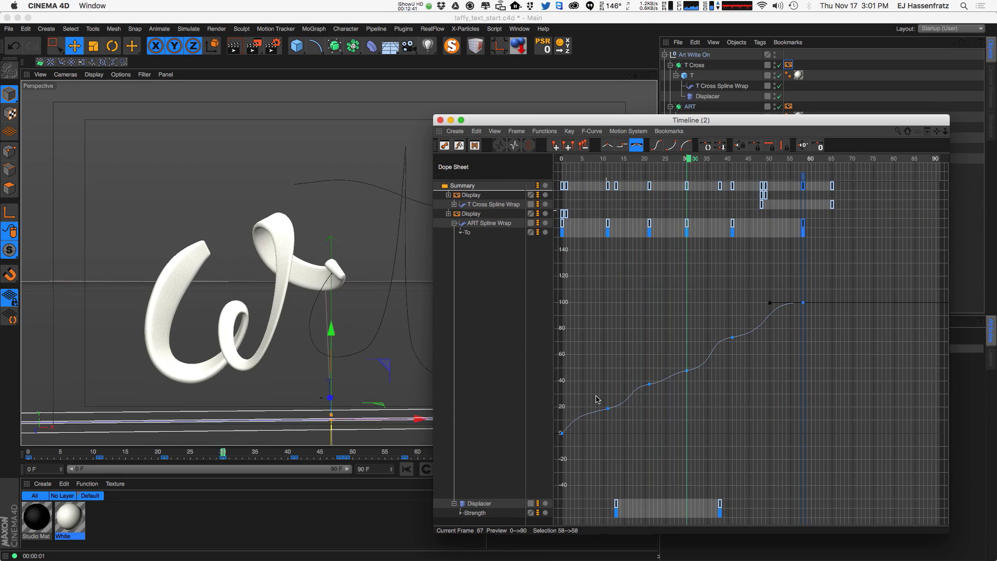
left_click(608, 227, "shift")
left_click_drag(639, 179, 631, 179)
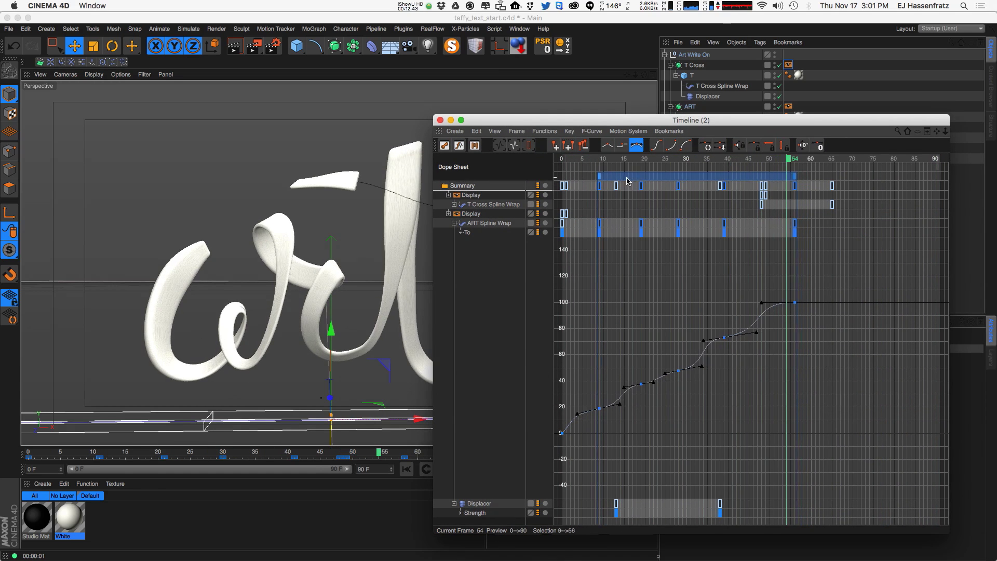
left_click(576, 430)
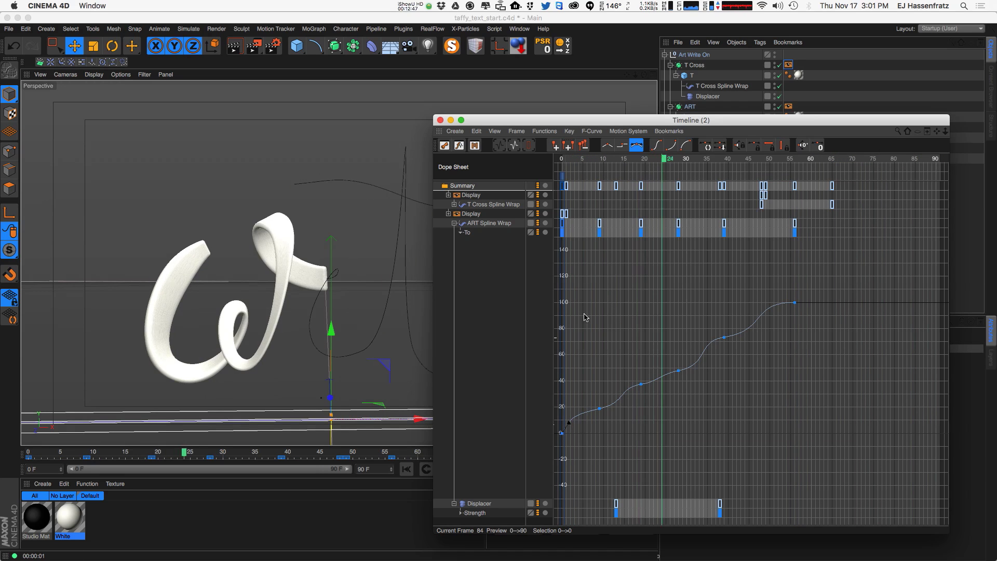
left_click(600, 409)
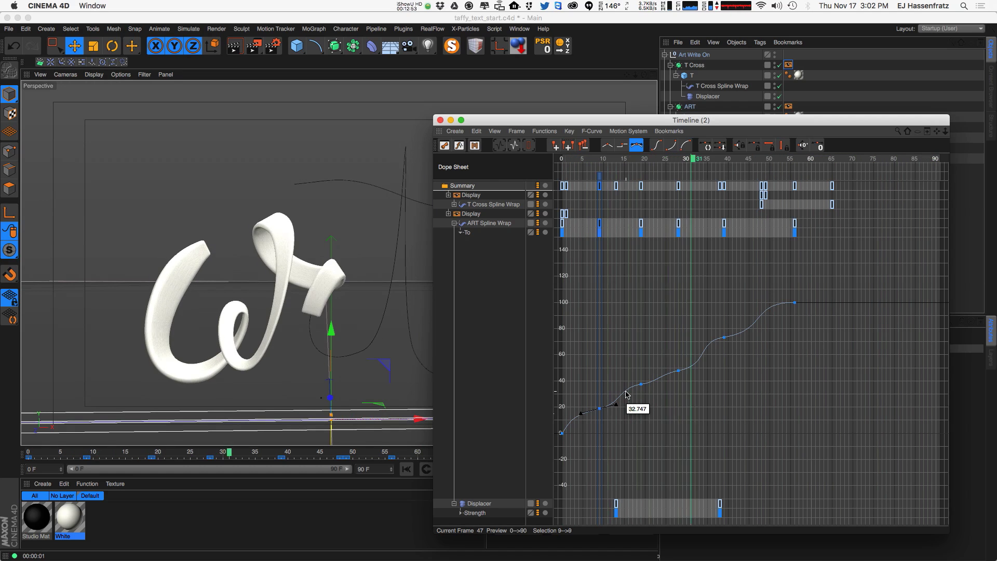
Add a Jiggle deformer and place it under the ART object between ART Spline Wrap and Displacer
left_click(401, 221)
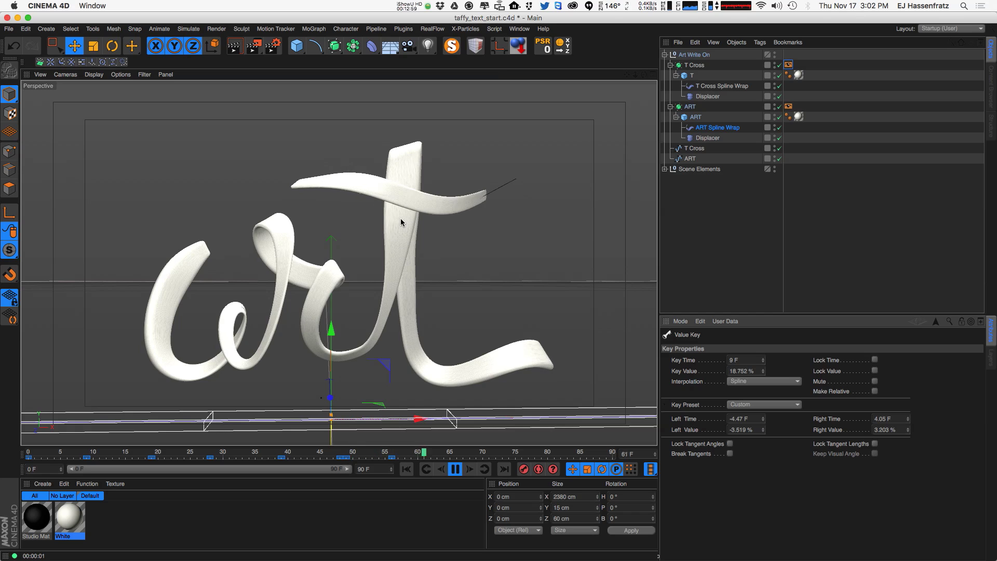
left_click(668, 227)
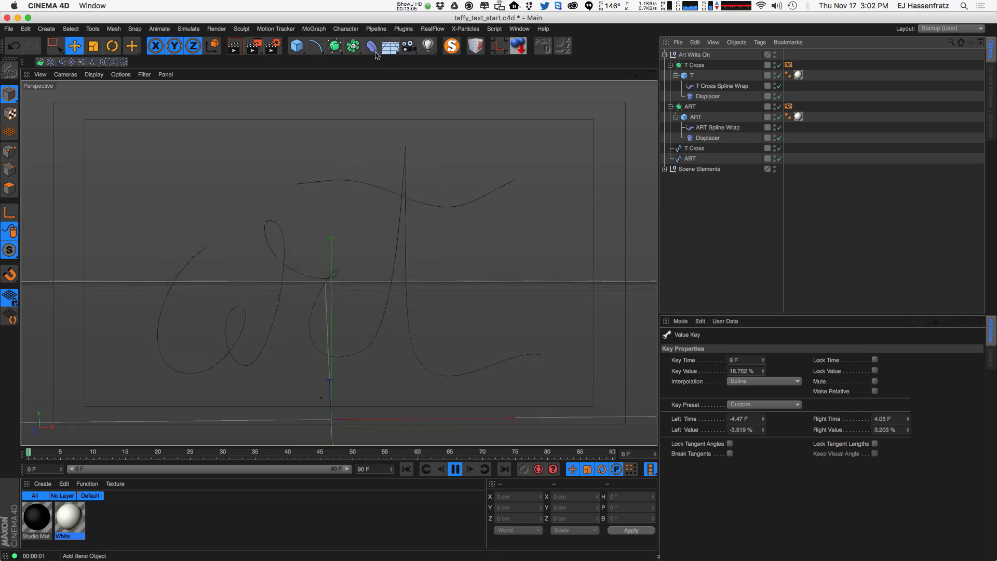
left_click(372, 46)
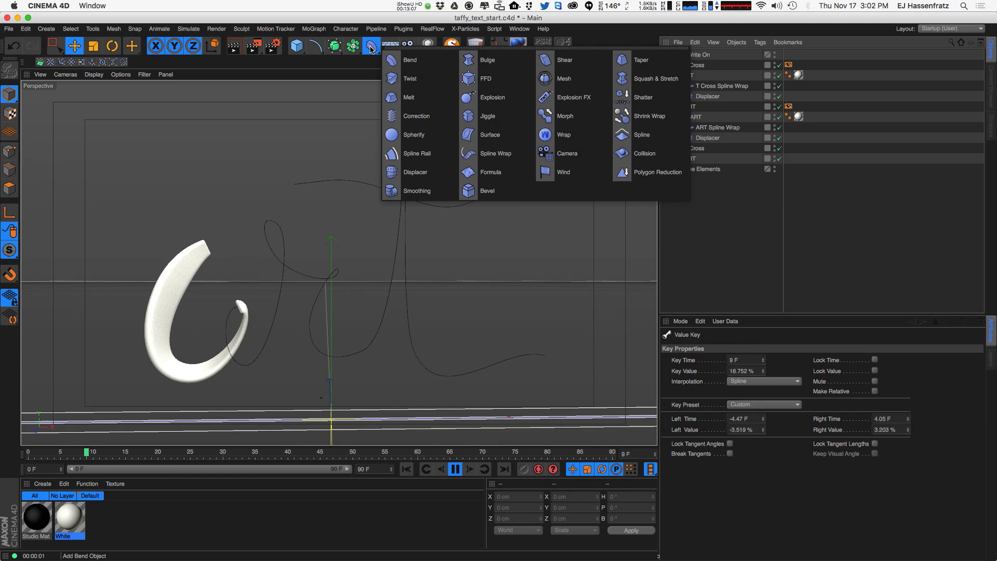
left_click(476, 123)
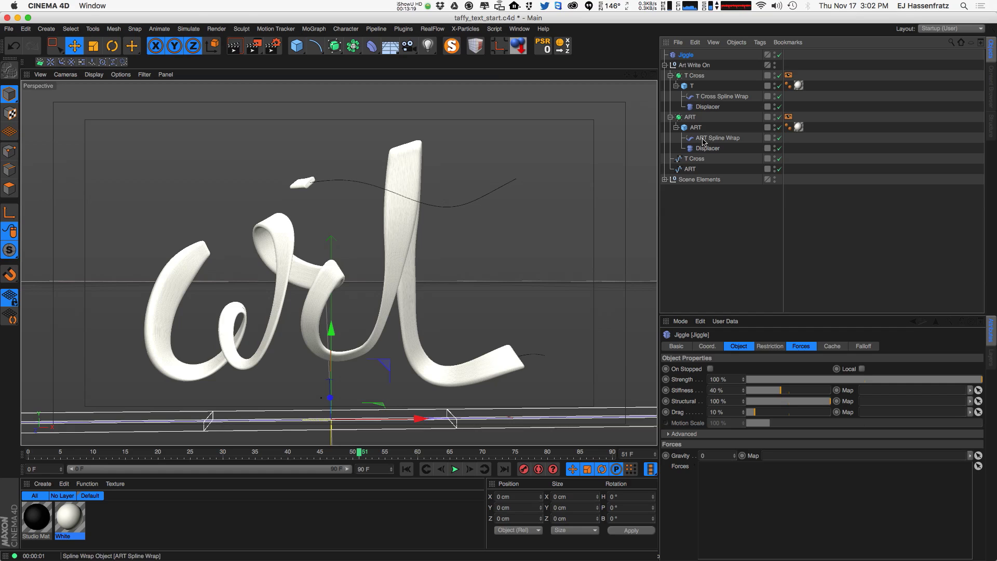
left_click_drag(689, 55, 697, 58)
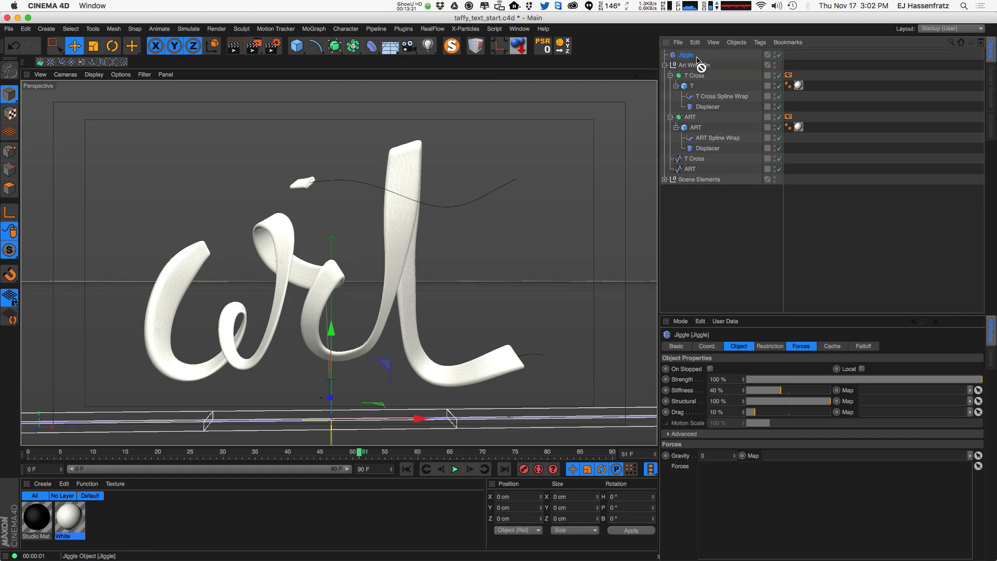
left_click_drag(713, 146, 706, 146)
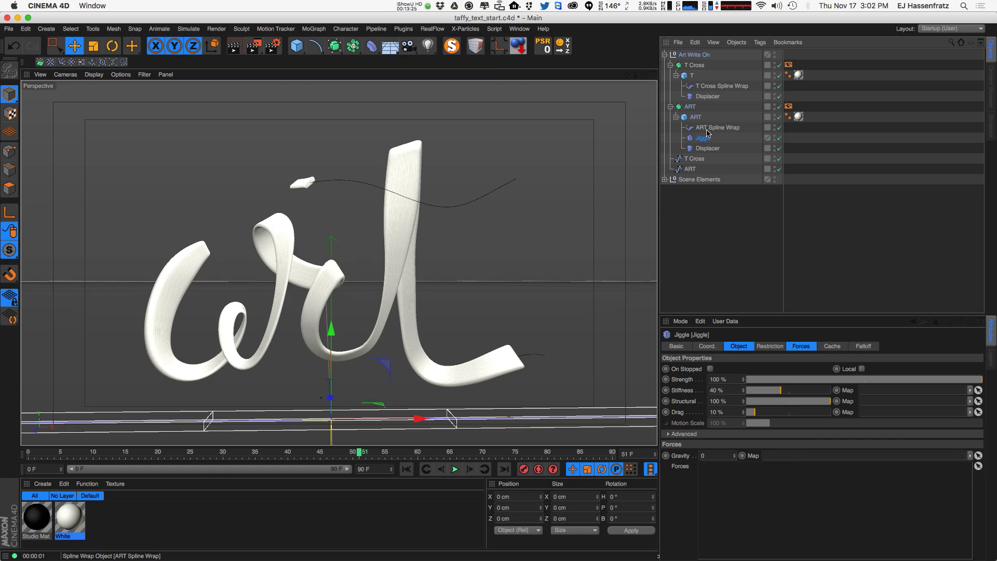
Check the Jiggle's order below ART Spline Wrap and play the write-on from the start to examine its effect
left_click(715, 128)
left_click(715, 137)
left_click(717, 129)
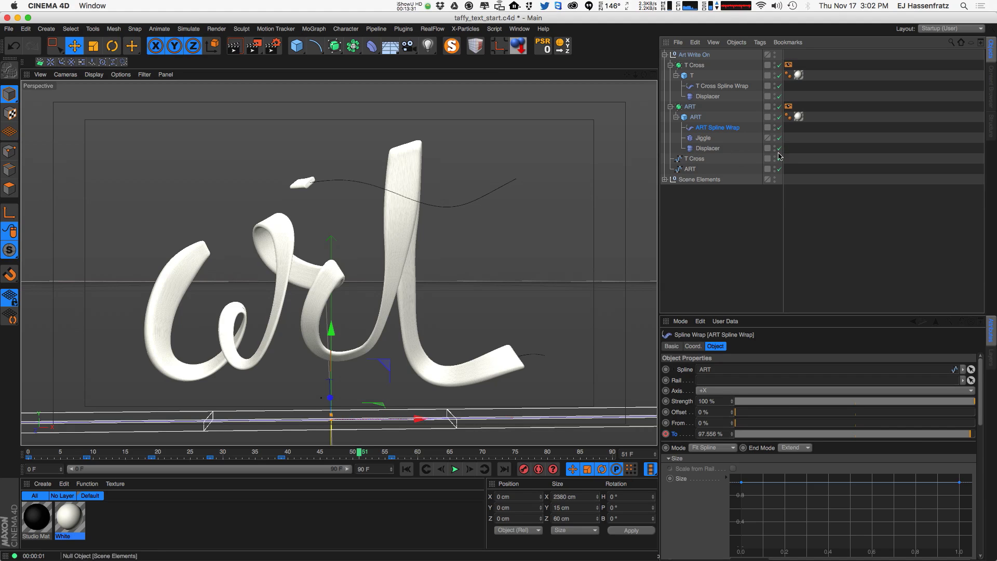
left_click(704, 139)
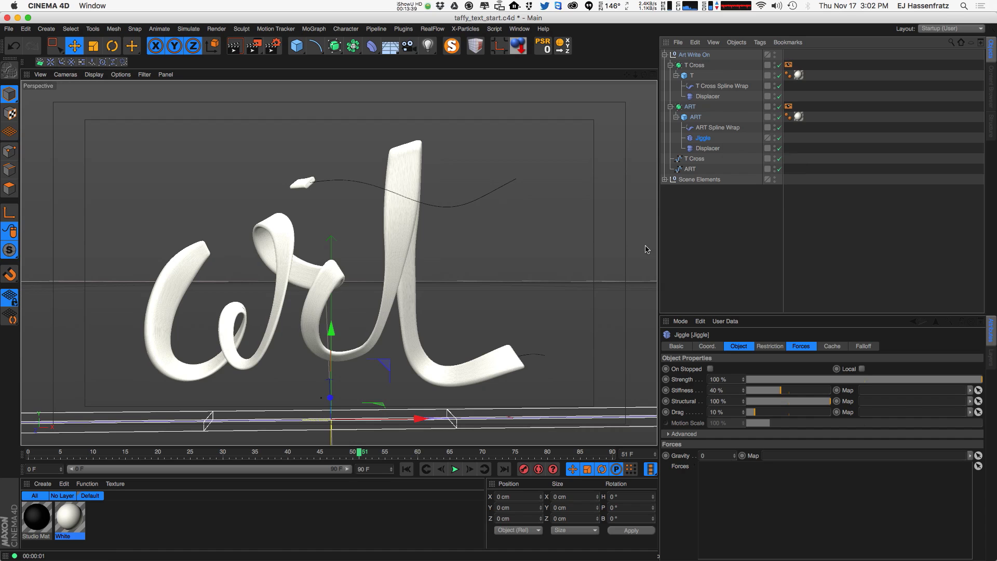
left_click(418, 470)
left_click(455, 469)
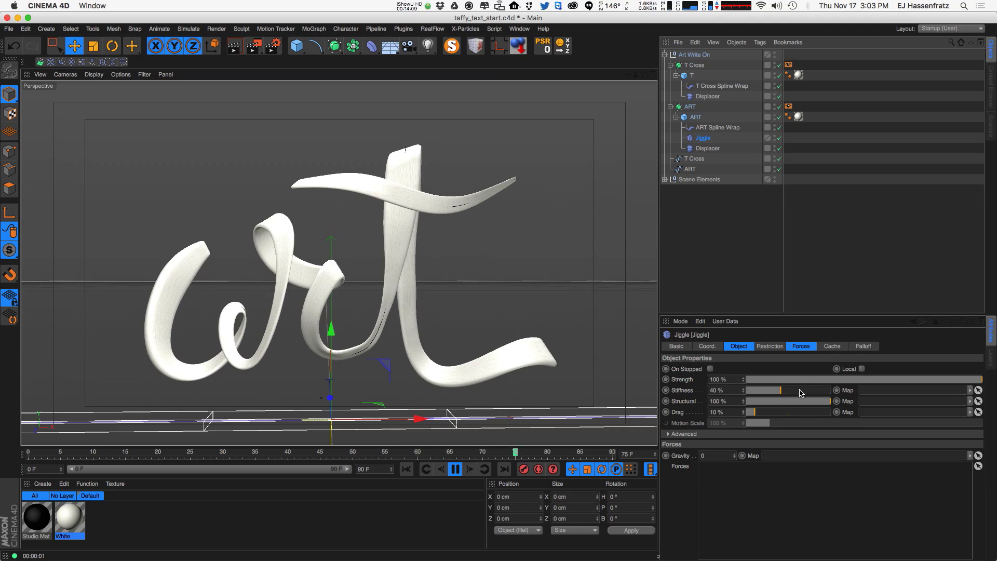
Set the Jiggle deformer's Stiffness to 100% and its Structural value to 0%
left_click_drag(790, 390, 833, 390)
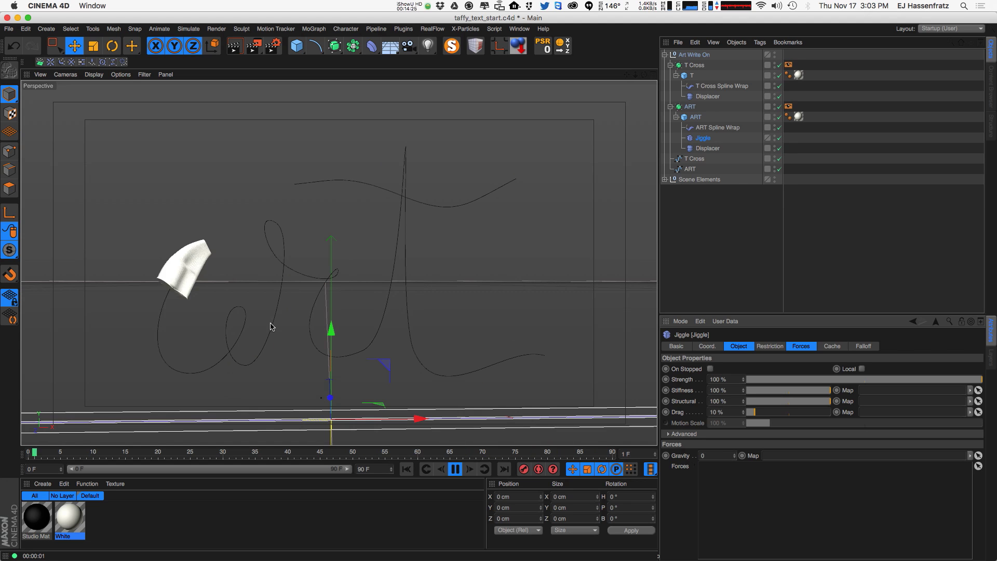
left_click_drag(801, 401, 748, 406)
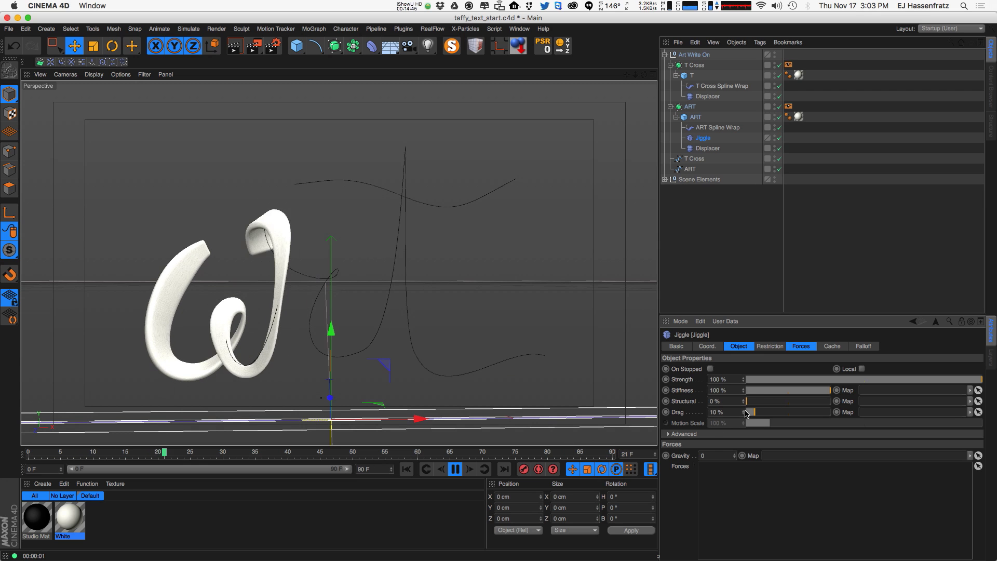
Set the Jiggle deformer's Drag to 40% and expand its Advanced settings
left_click(769, 412)
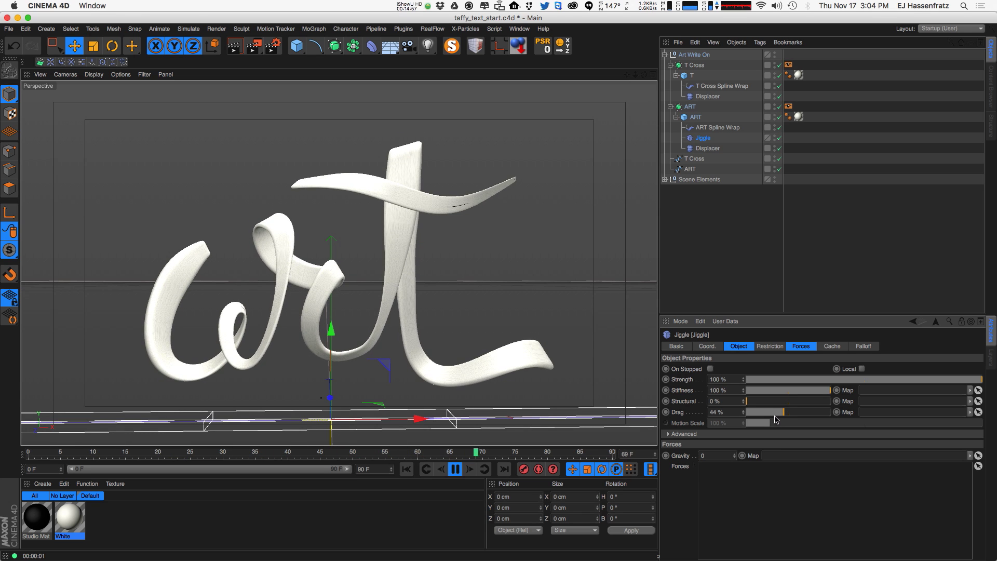
left_click_drag(778, 417, 780, 417)
left_click_drag(750, 418, 774, 419)
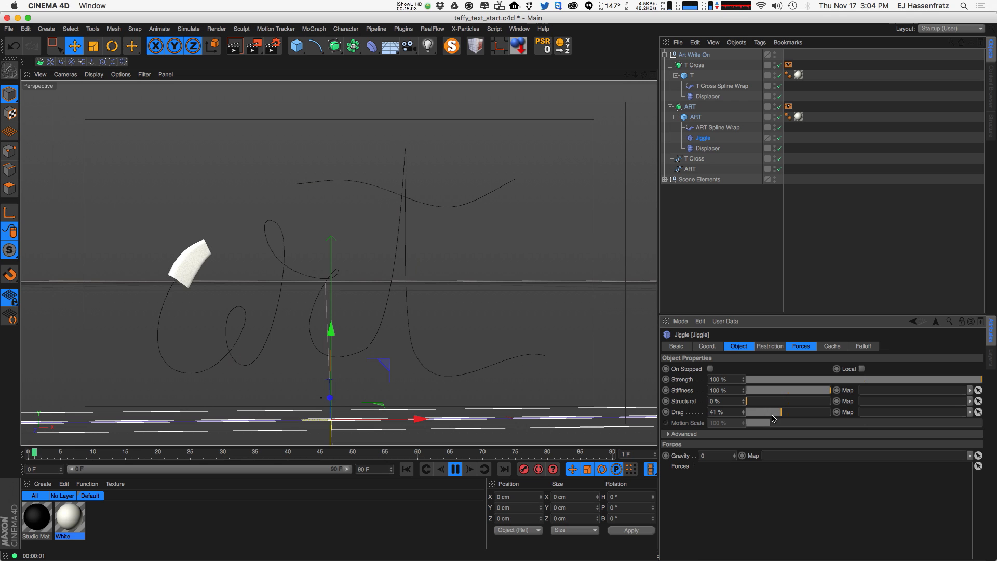
left_click(743, 414)
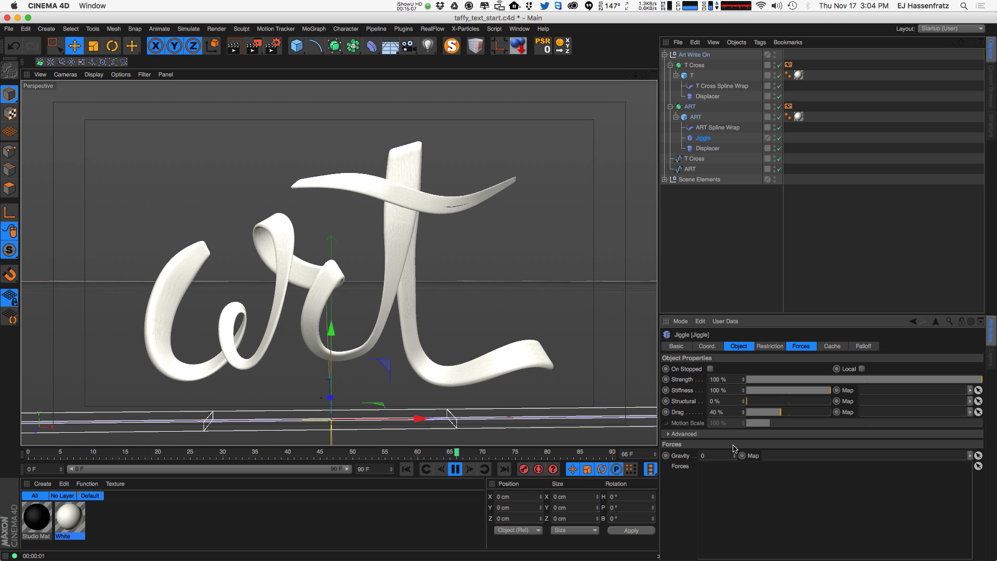
left_click(670, 434)
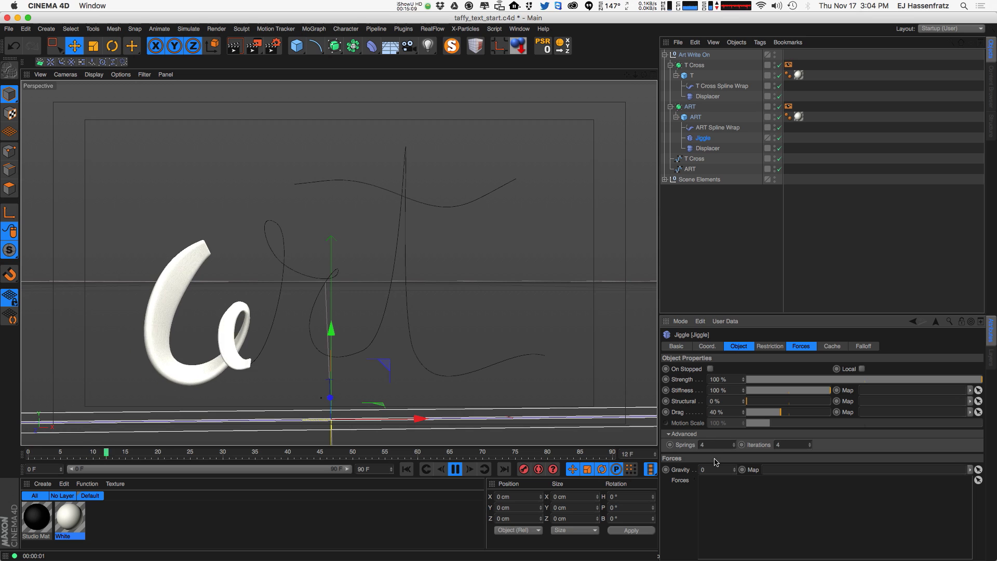
Try the Jiggle deformer's Springs at 6 during playback and restore the value to 4
left_click(734, 447)
left_click(734, 447)
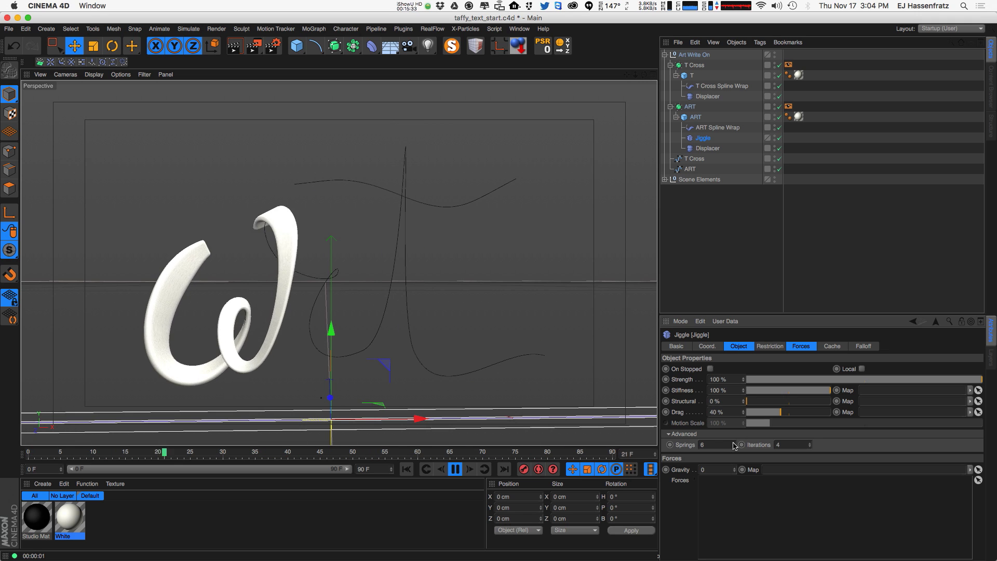
left_click(735, 447)
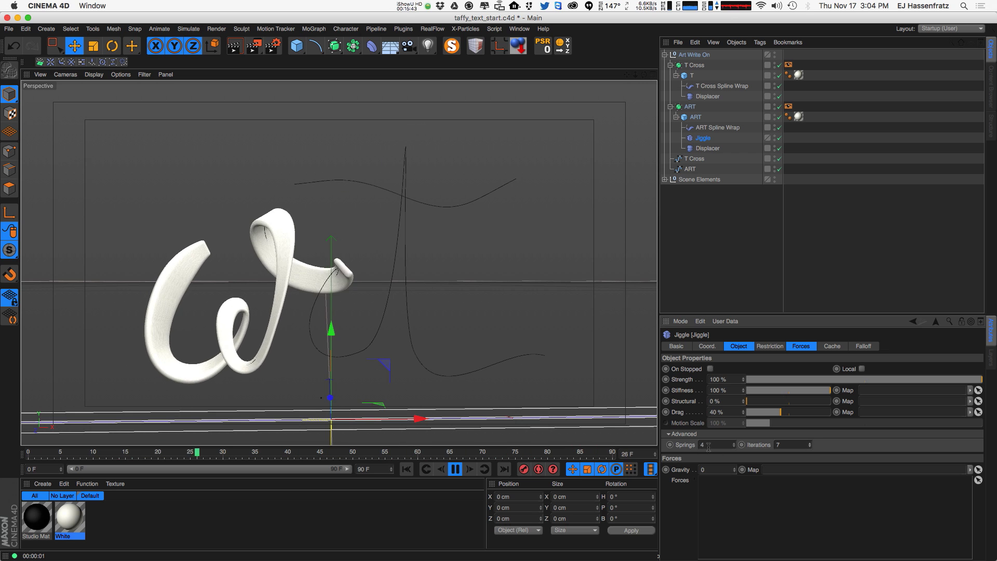
Try lowering the Jiggle deformer's Iterations to 1, restore the value to 4 and collapse the Advanced settings
left_click(809, 447)
left_click(809, 447)
left_click(809, 448)
left_click(809, 448)
left_click(809, 447)
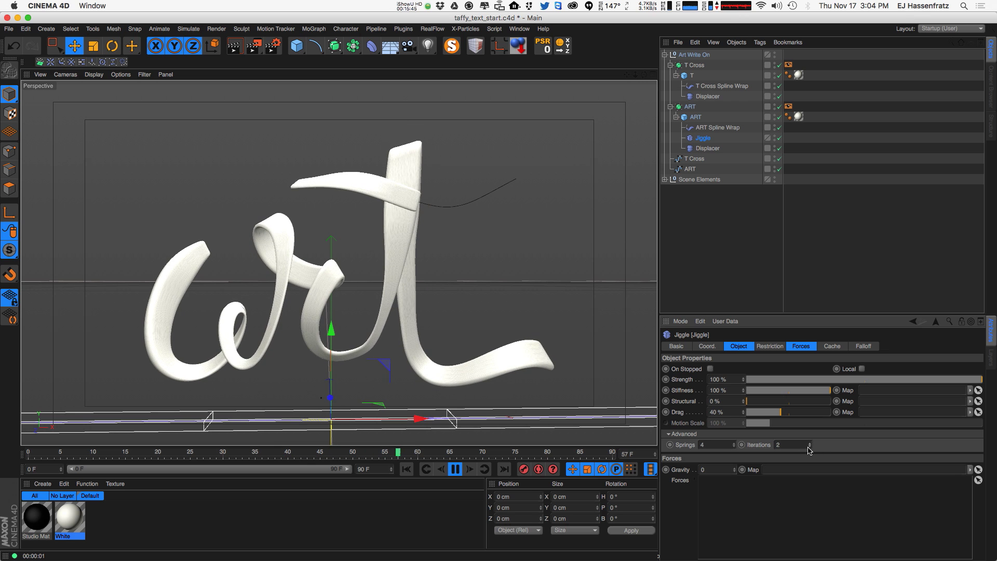
left_click(809, 447)
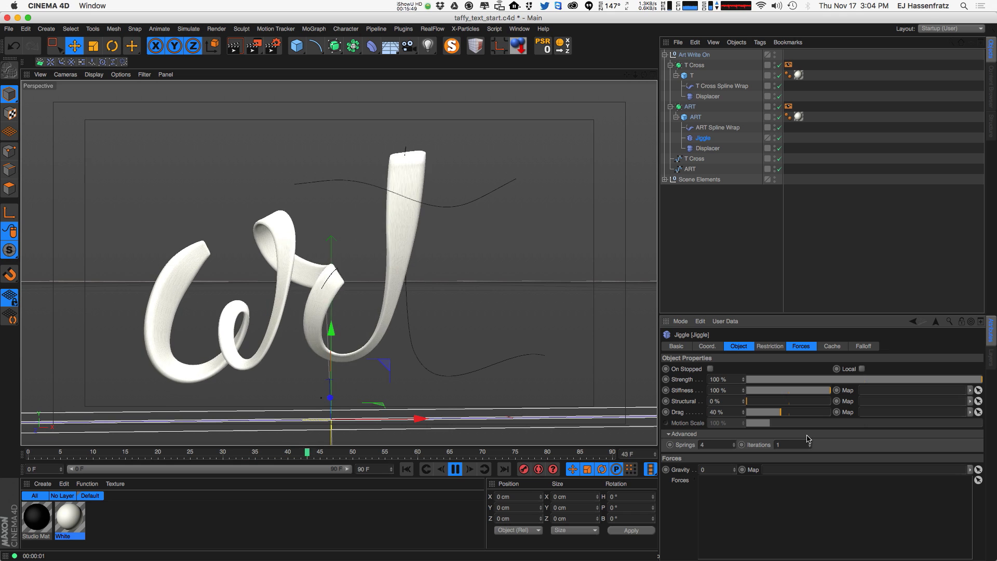
left_click(810, 444)
left_click(810, 444)
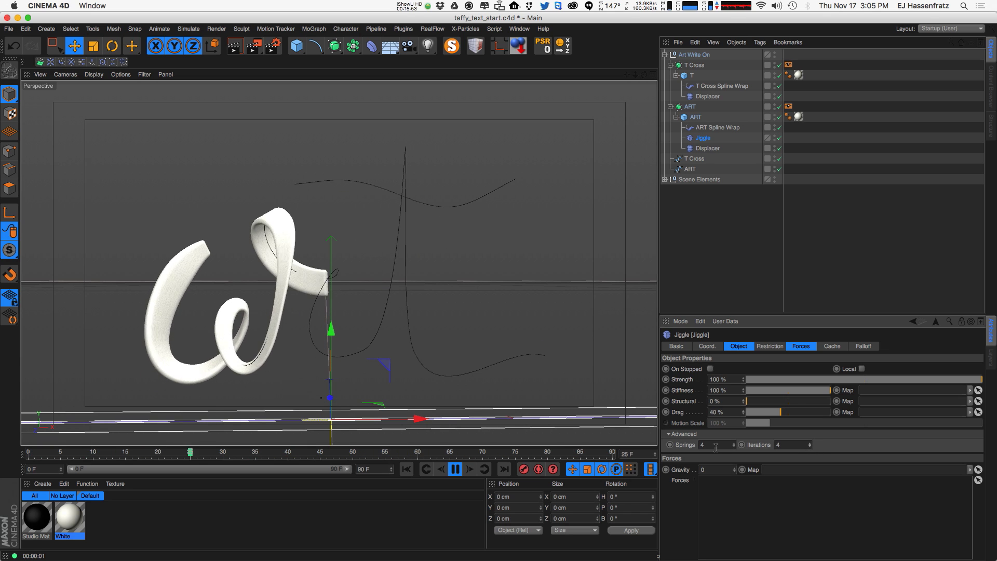
left_click(798, 434)
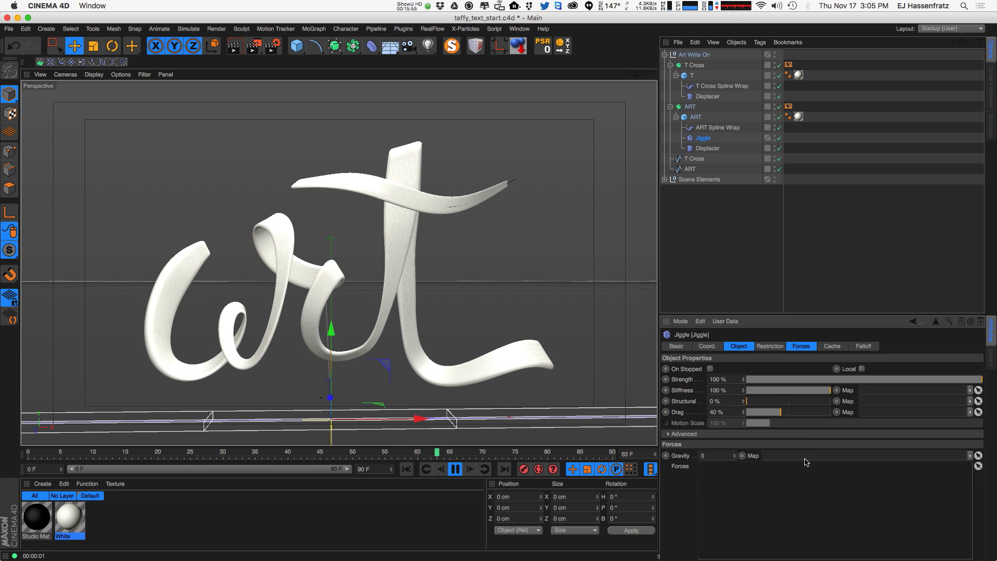
Set the Jiggle deformer's Stiffness to 87% and its Drag to 36%
left_click(813, 391)
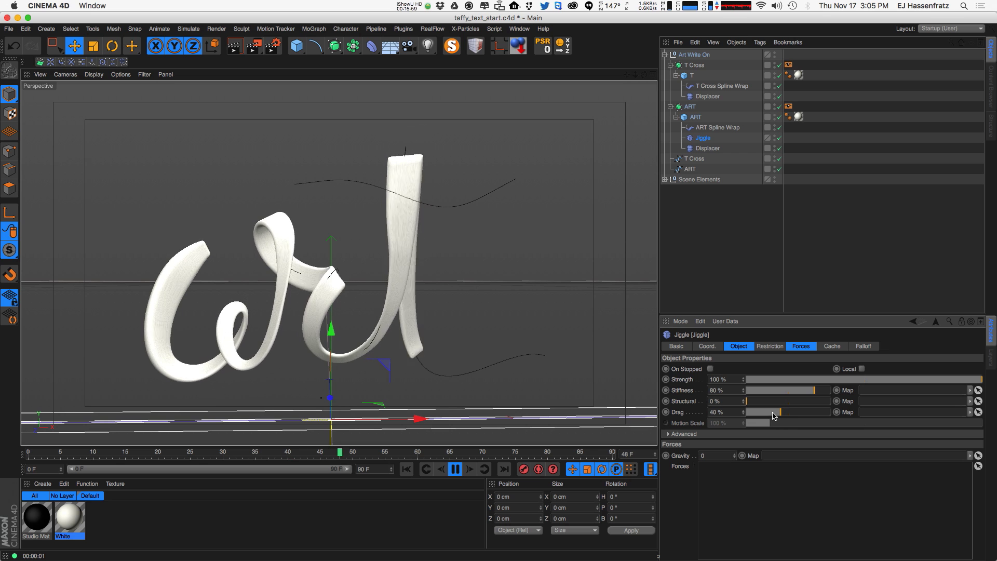
left_click_drag(773, 413, 770, 413)
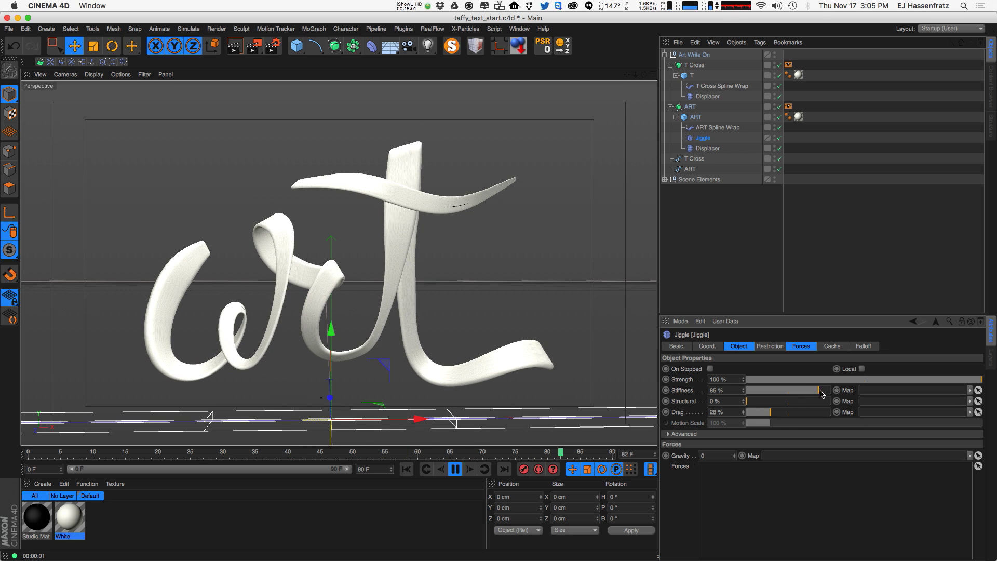
left_click(821, 391)
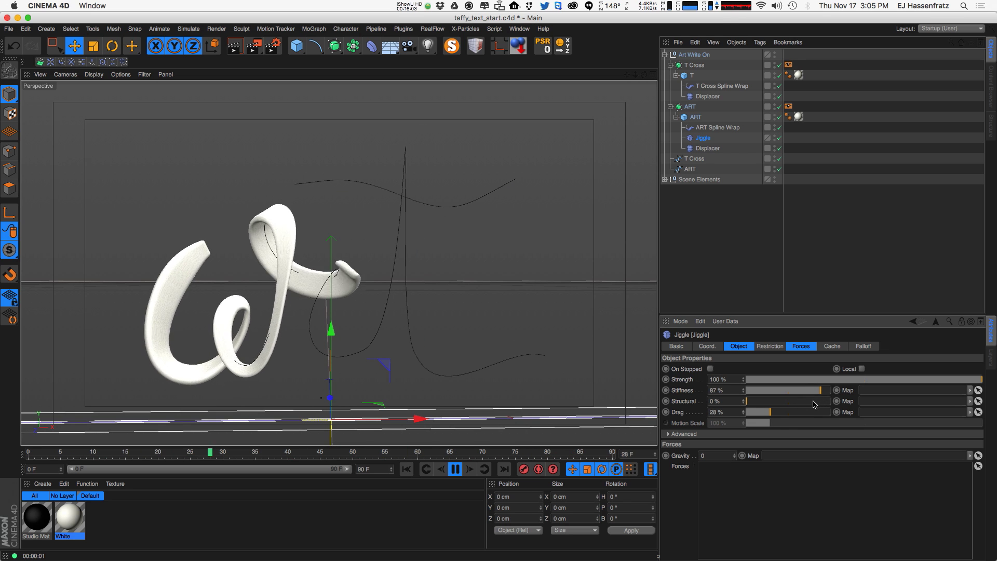
left_click(778, 412)
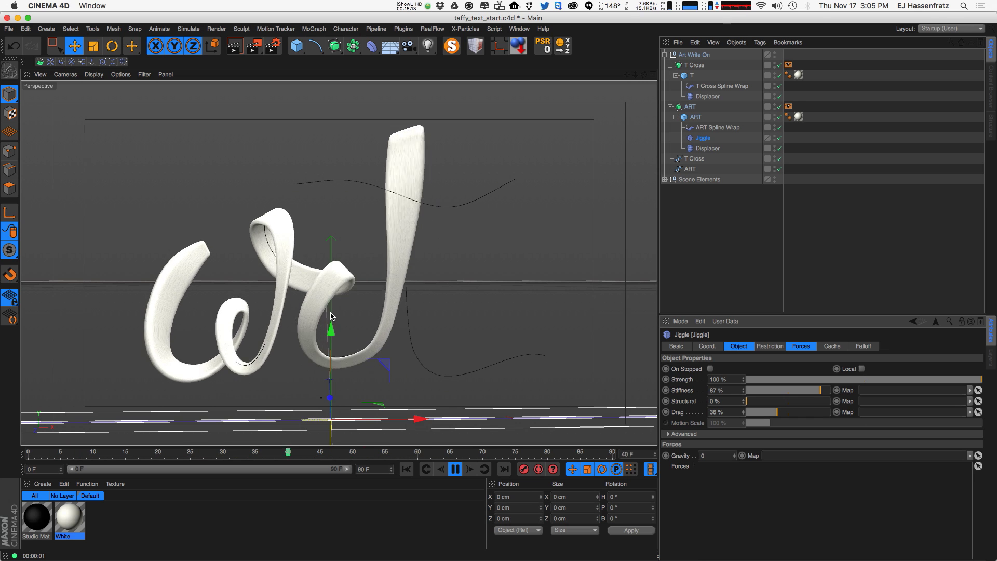
Open the Timeline, show the F-curve of ART Spline Wrap's To track and stop the playback
left_click(520, 29)
left_click(525, 133)
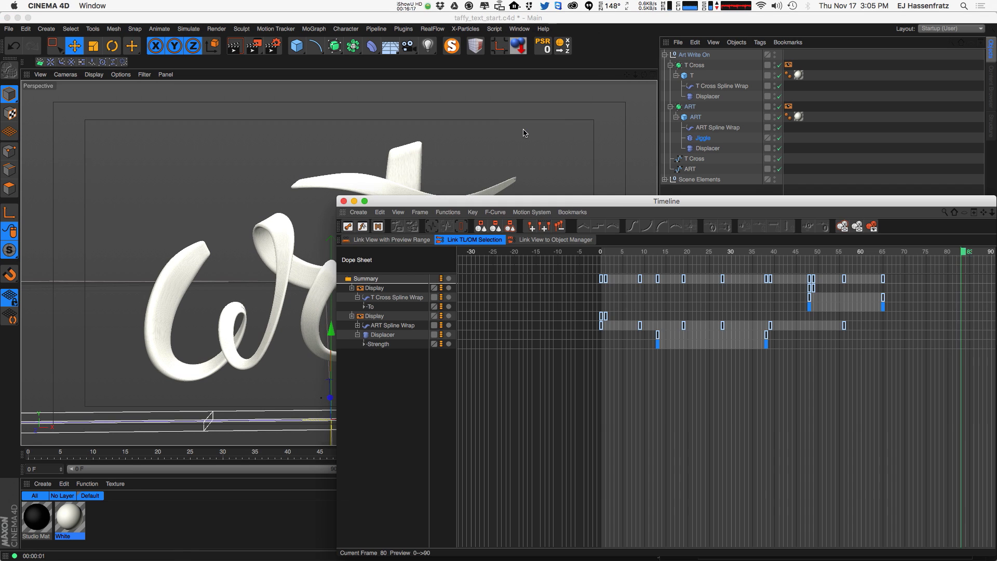
left_click_drag(566, 201, 541, 173)
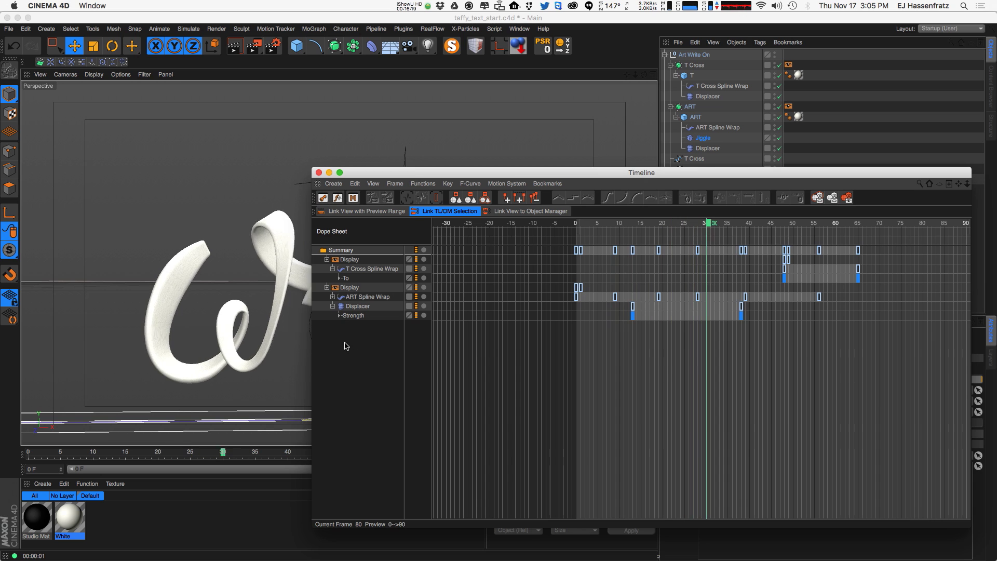
left_click(333, 297)
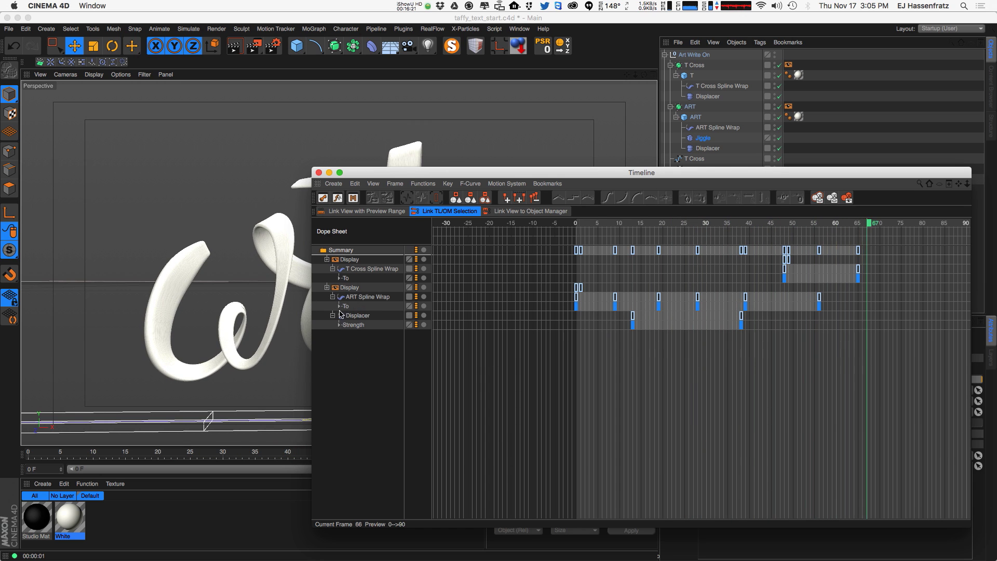
left_click(339, 306)
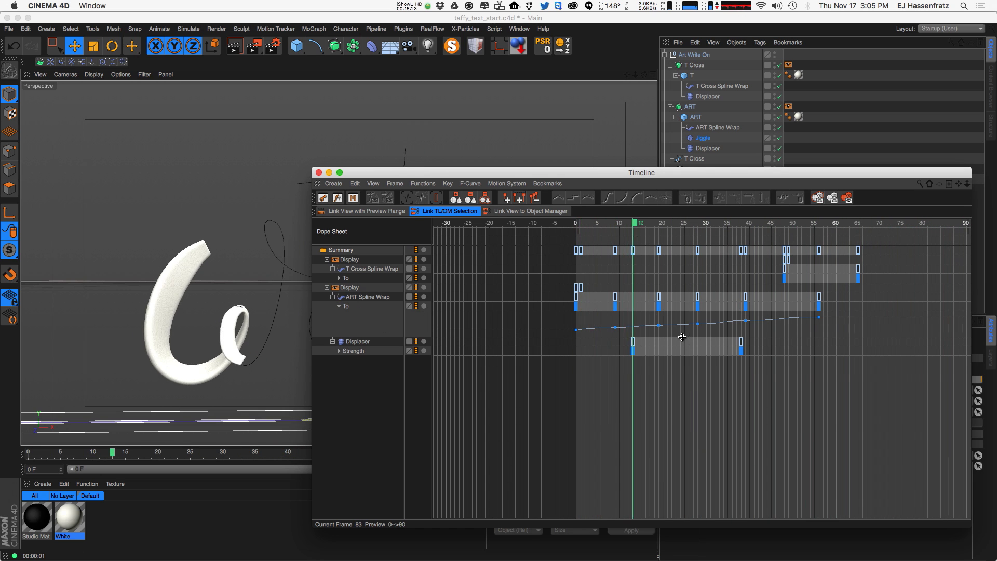
left_click_drag(395, 172, 588, 175)
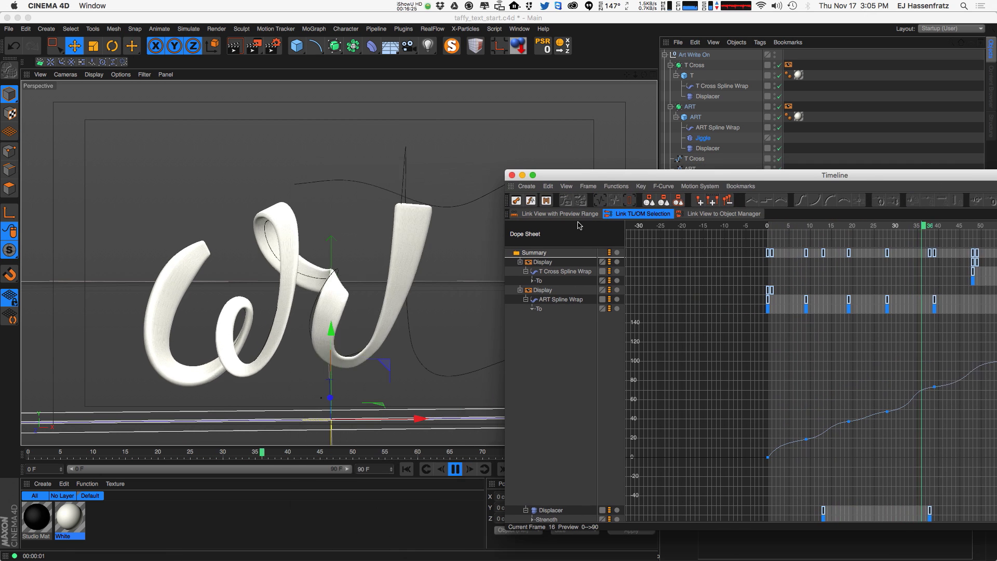
left_click(455, 469)
left_click_drag(690, 178, 596, 178)
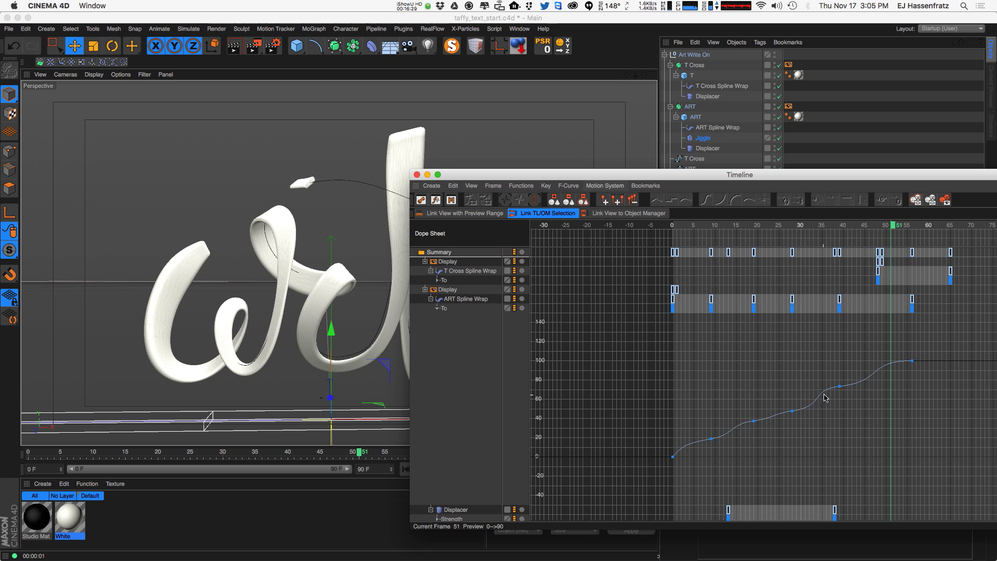
Shift the last two To keys of ART Spline Wrap to frames 42 and 59 and play the write-on again
left_click(840, 386)
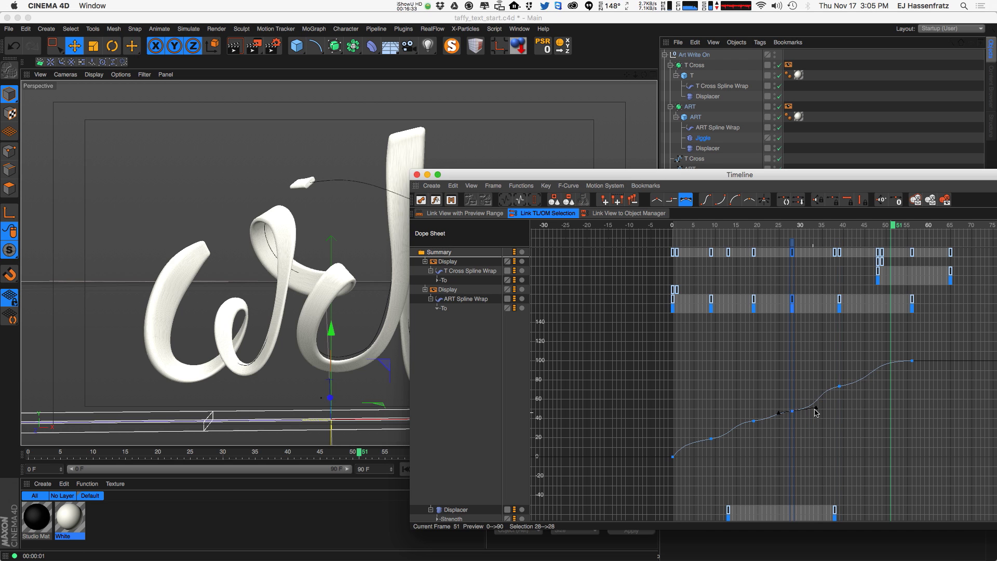
left_click_drag(910, 317, 914, 316)
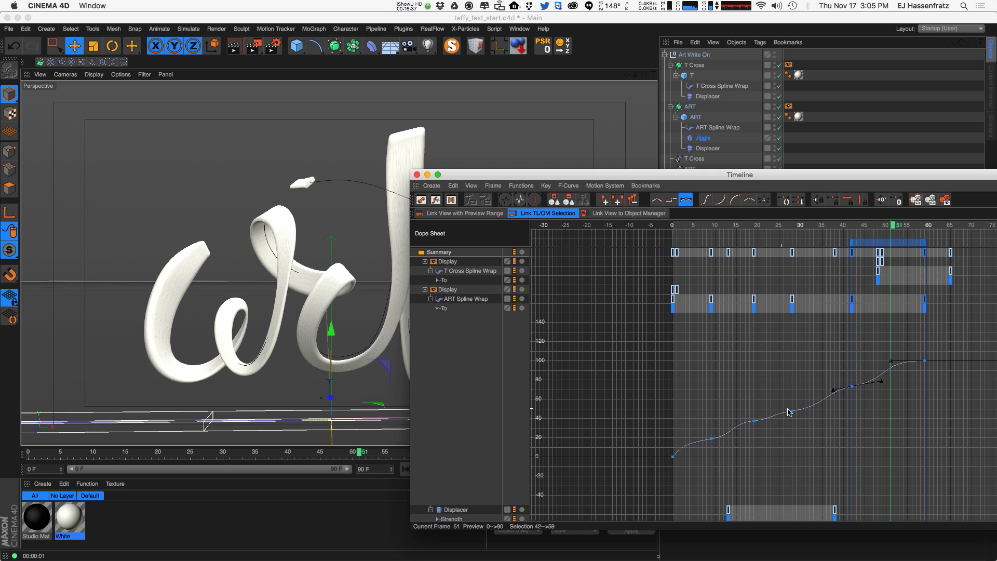
left_click_drag(485, 177, 0, 198)
left_click(425, 470)
left_click(449, 468)
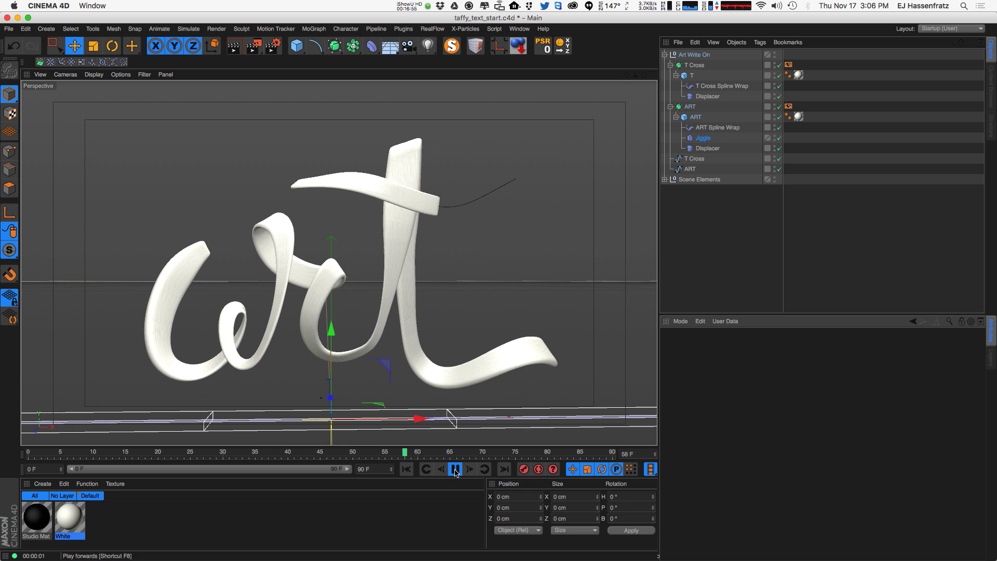
Copy ART's Jiggle deformer under the T object, between T Cross Spline Wrap and Displacer
left_click(352, 192)
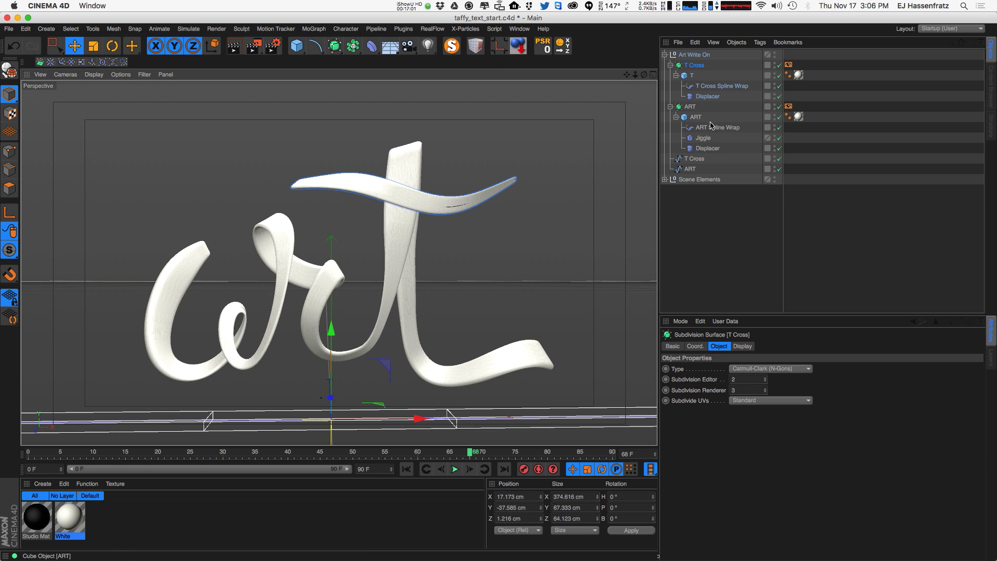
left_click(727, 139)
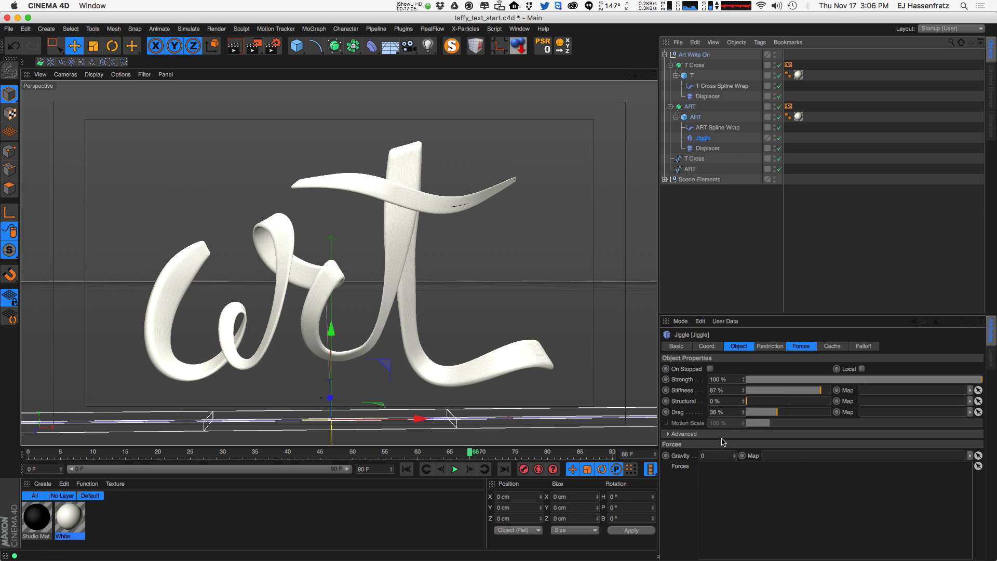
left_click_drag(702, 139, 712, 92)
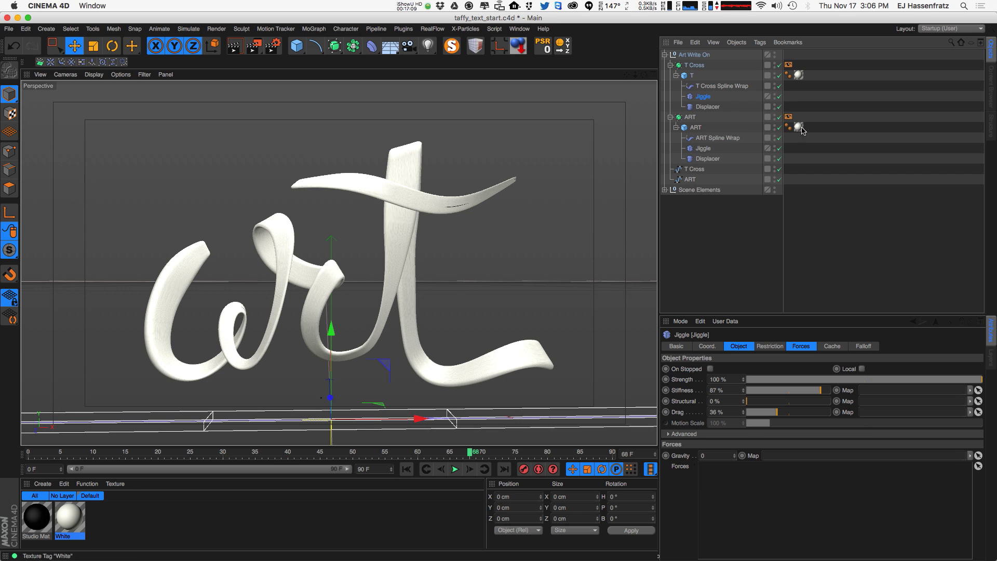
left_click(718, 87)
left_click(702, 96)
left_click(709, 87)
left_click(706, 96)
Play the write-on from the first frame to examine the Jiggle on the T cross stroke
left_click(406, 469)
left_click(455, 470)
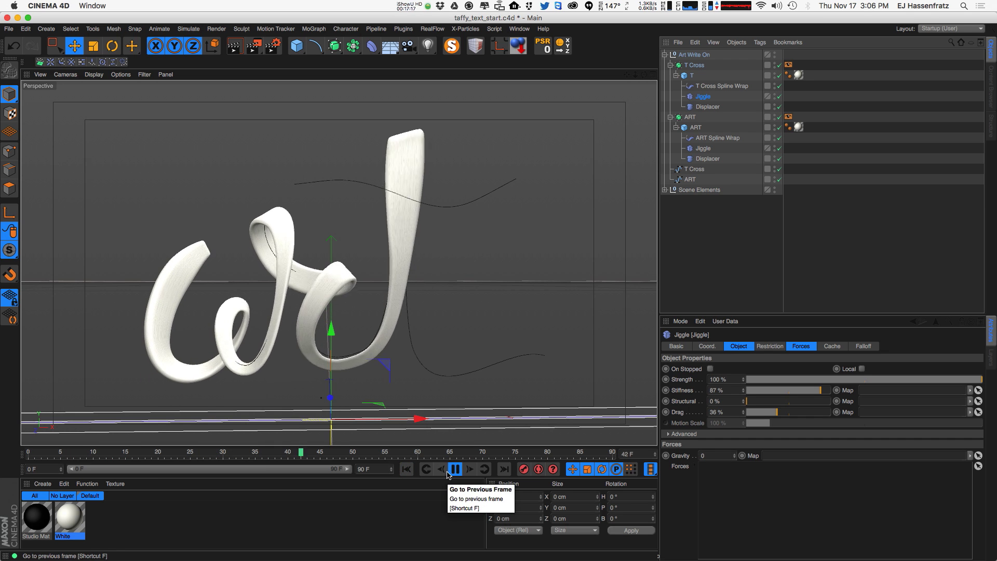
left_click(455, 469)
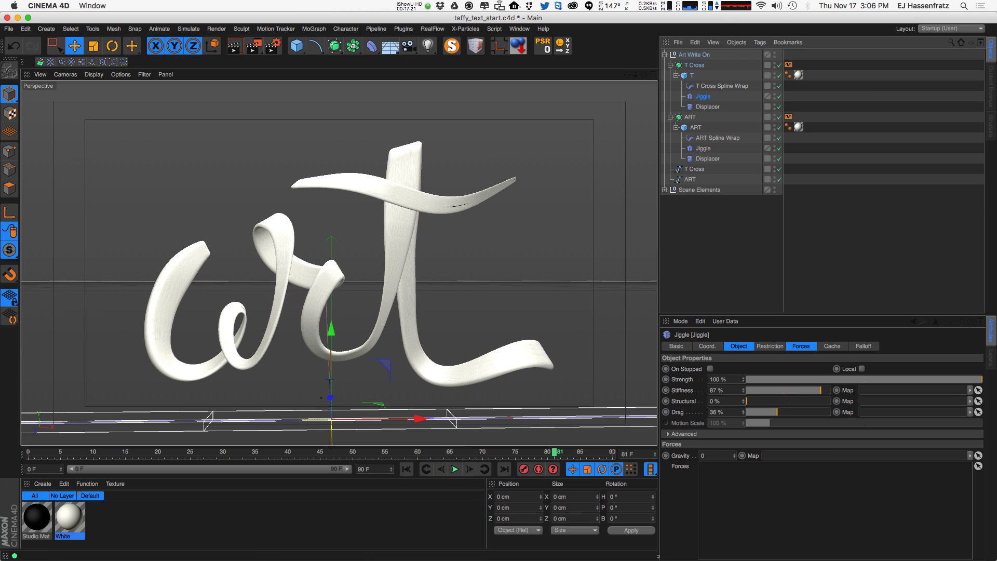
Reopen the Timeline and move the last key of T Cross Spline Wrap to frame 61
key("shift+F3")
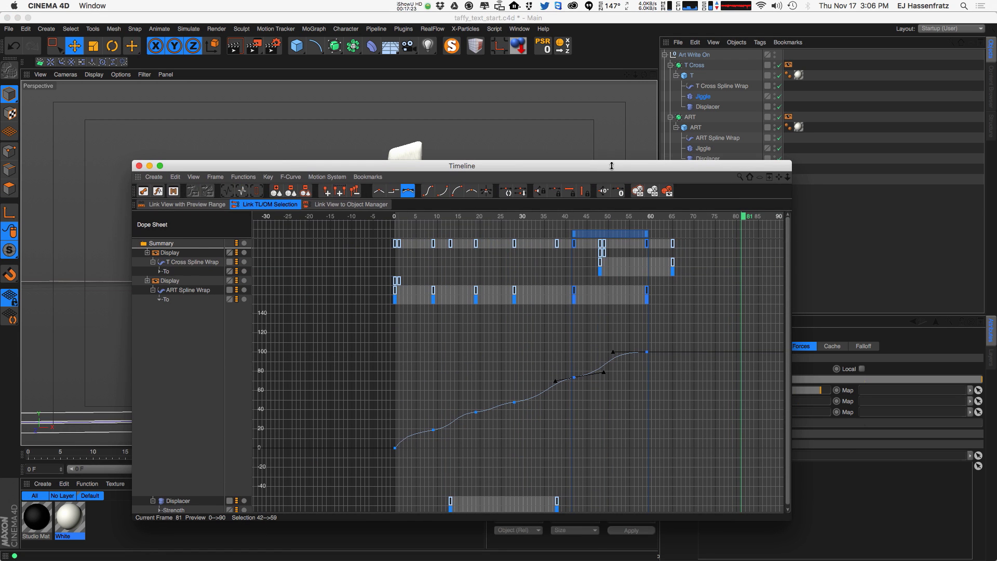
left_click_drag(612, 165, 612, 250)
left_click(167, 357)
left_click(190, 349)
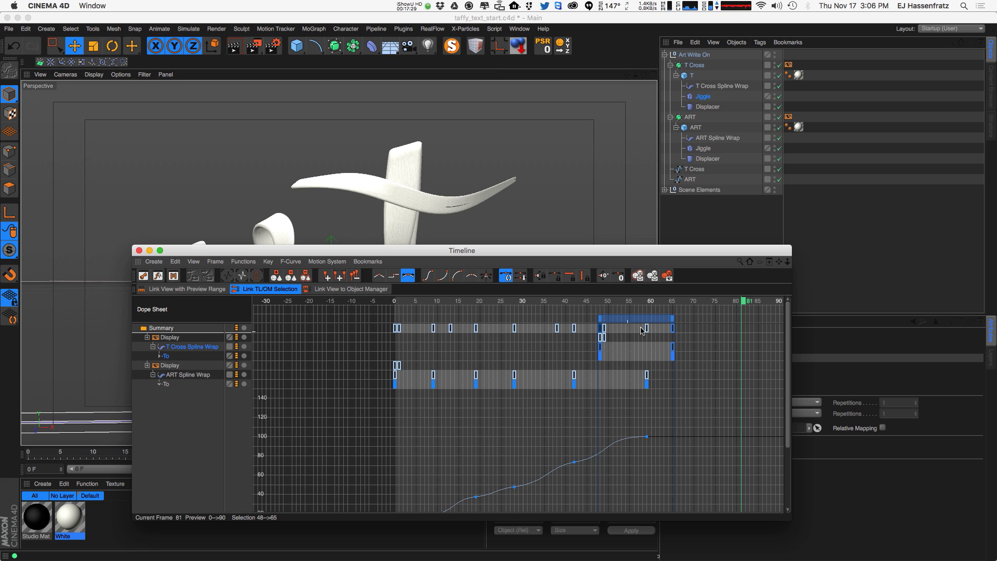
left_click_drag(673, 321, 656, 321)
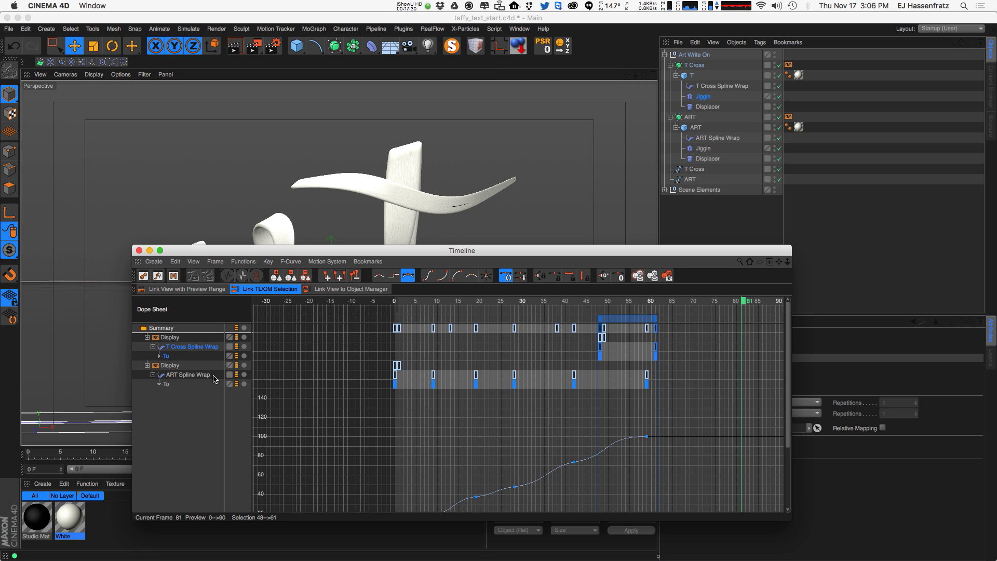
Reshape T Cross Spline Wrap's To curve by adjusting the first key's tangent and lengthening the last key's tangents to 5.43 F
left_click(161, 360)
left_click(600, 380)
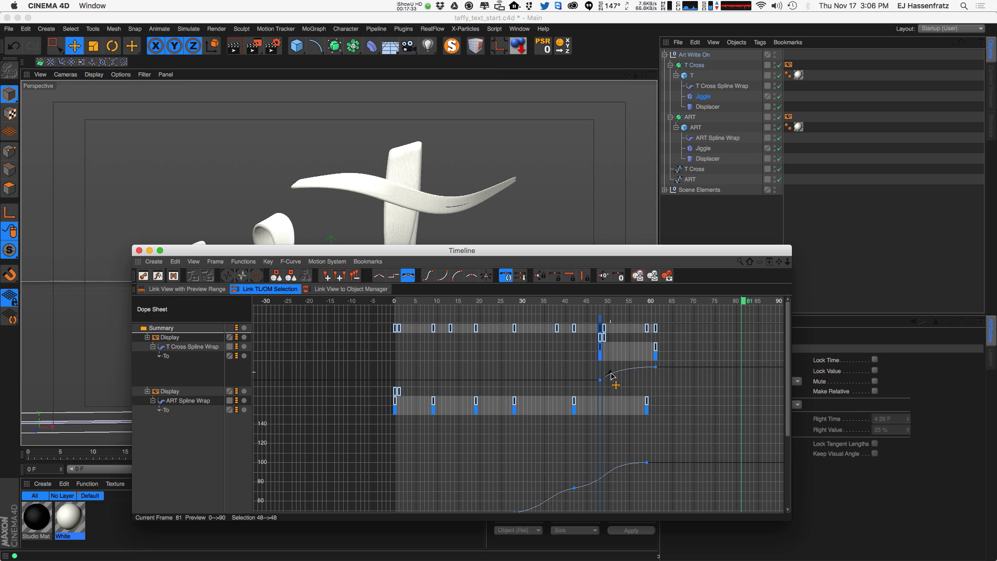
left_click_drag(613, 373, 621, 373)
left_click(655, 368)
left_click_drag(655, 367, 672, 368)
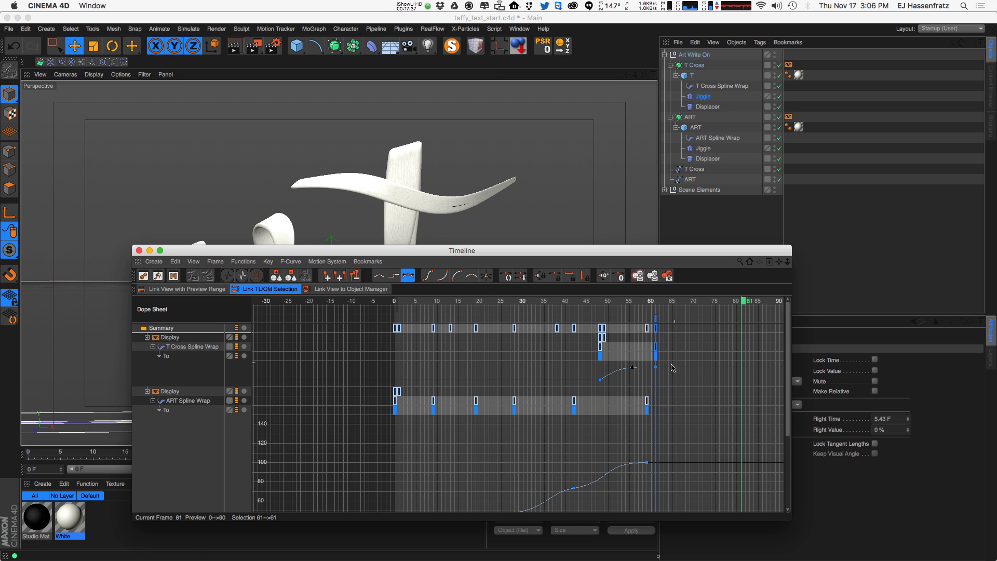
left_click_drag(437, 251, 0, 247)
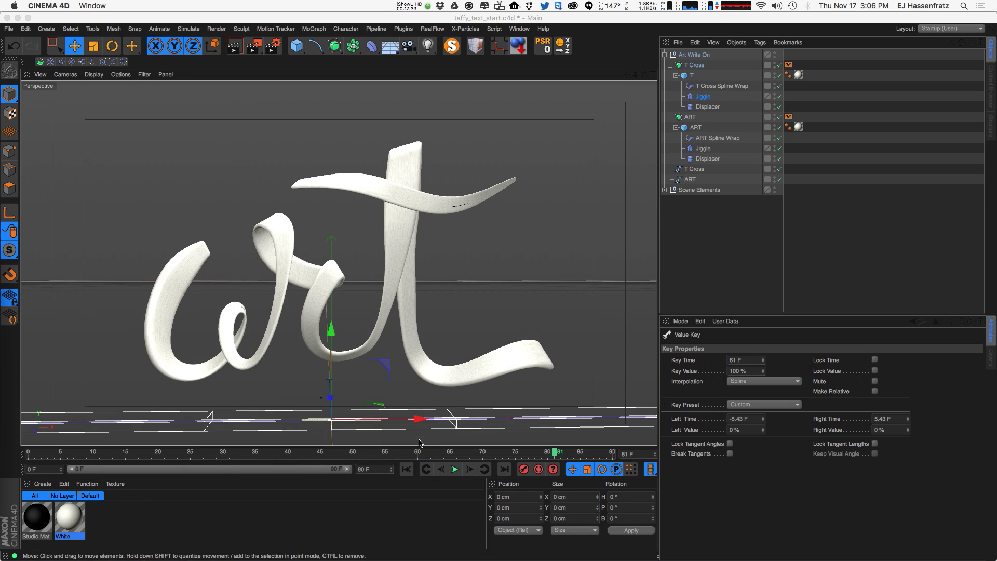
Play the animation from the start to check the retimed T cross write-on
left_click(407, 467)
left_click(454, 469)
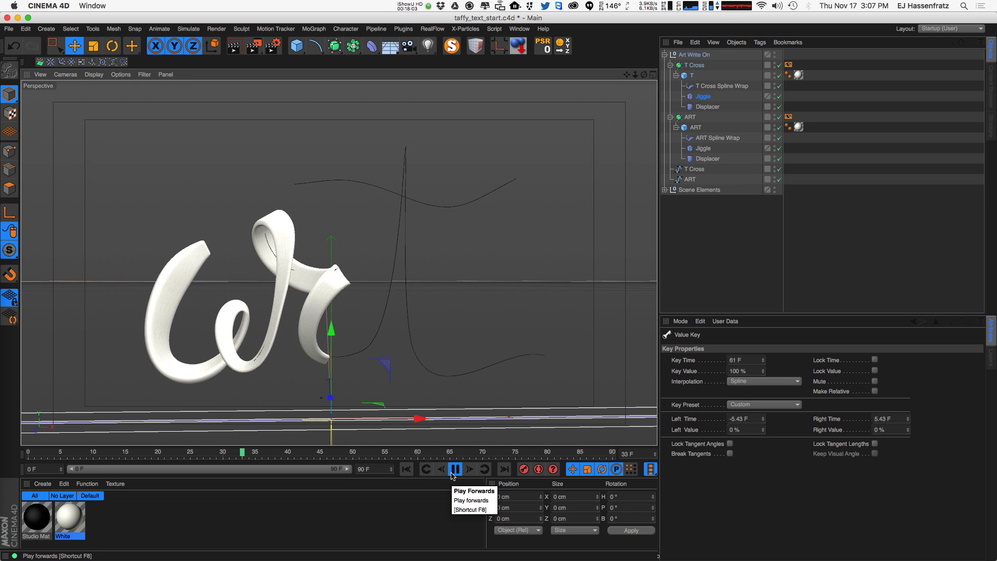
left_click(464, 457)
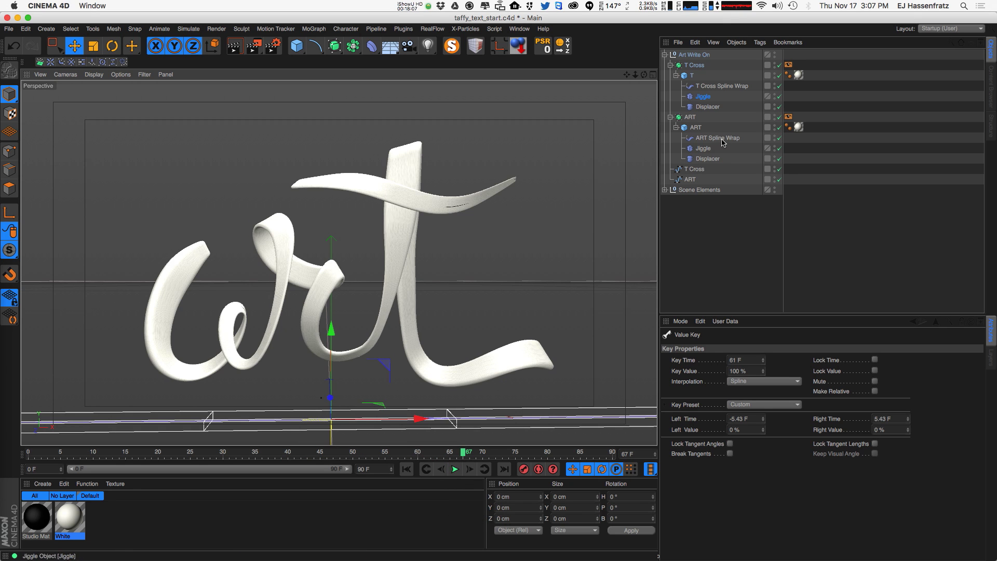
Select both Jiggle deformers and turn off Enabled in their Basic properties
left_click(703, 148)
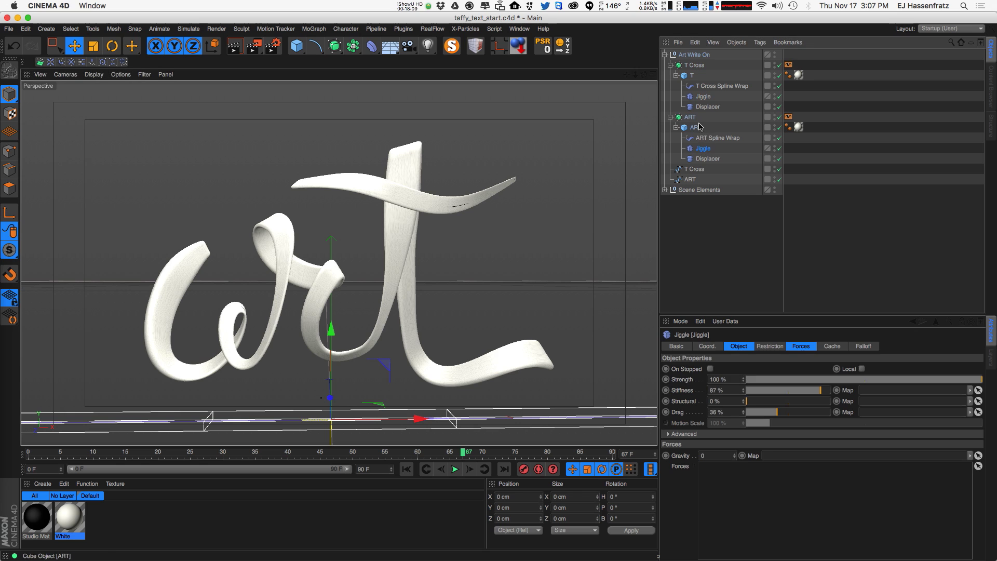
left_click(703, 96, "super")
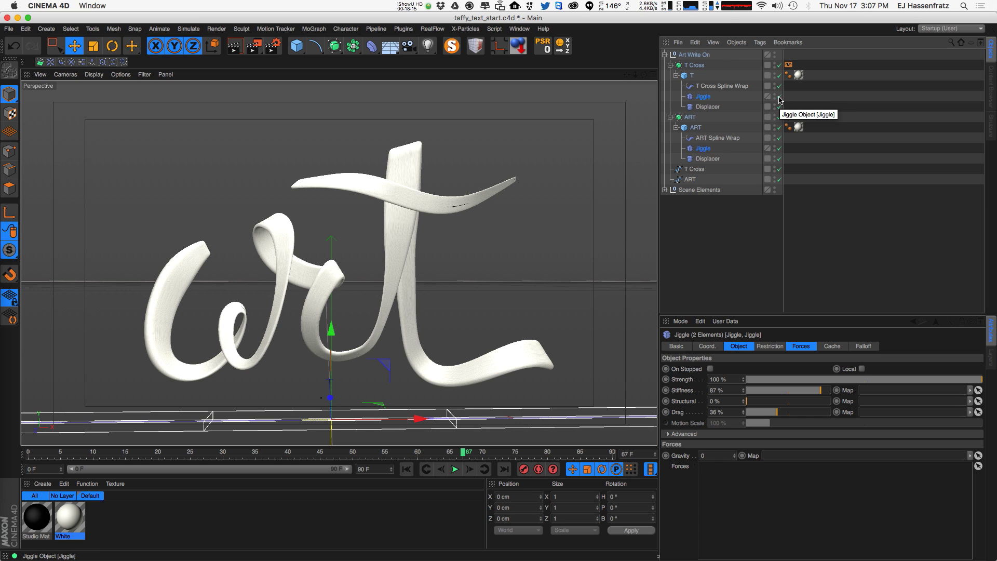
left_click(676, 346)
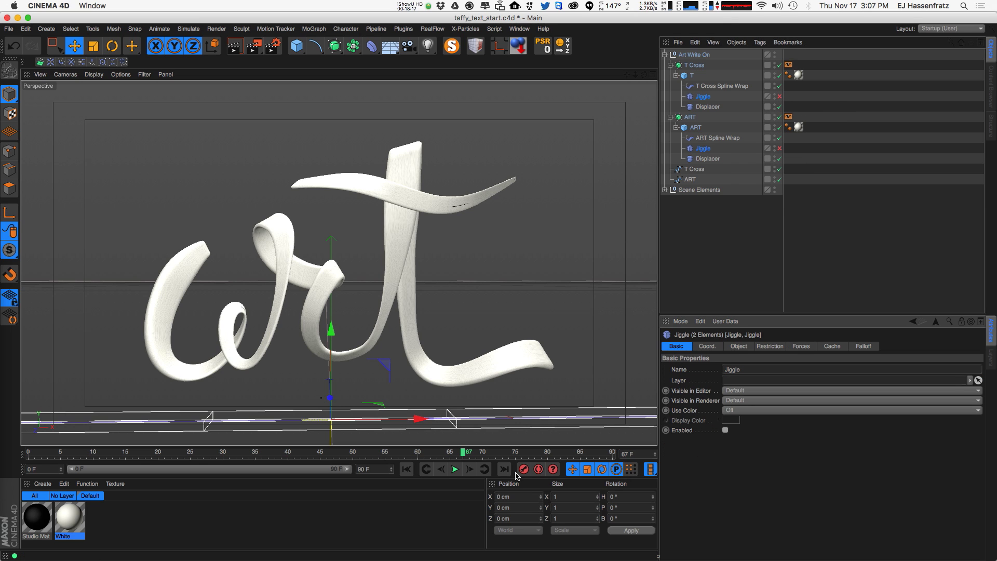
Play the animation from the start without jiggle, re-enable both Jiggle deformers to compare the motion, and stop playback
left_click(407, 469)
left_click(455, 469)
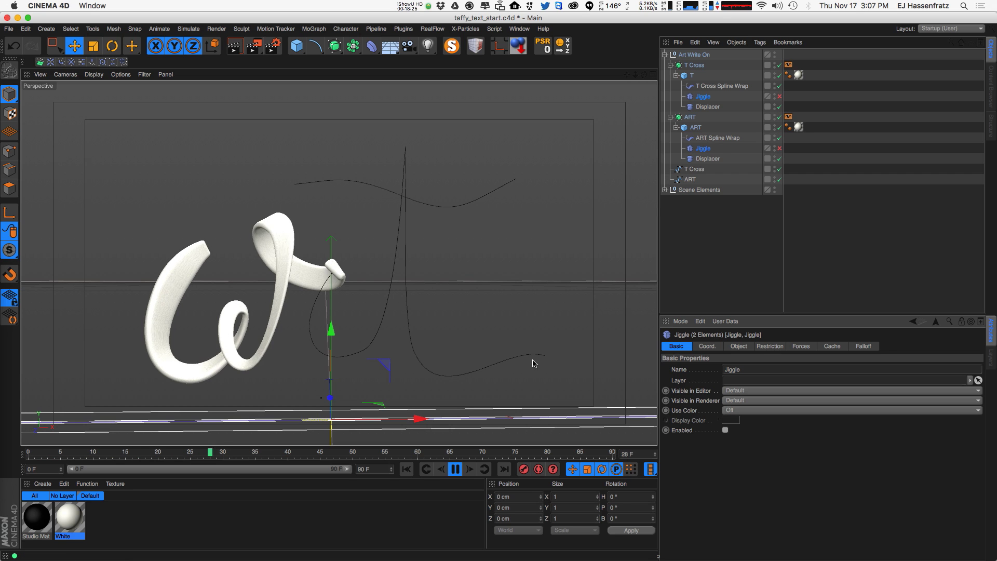
left_click(725, 430)
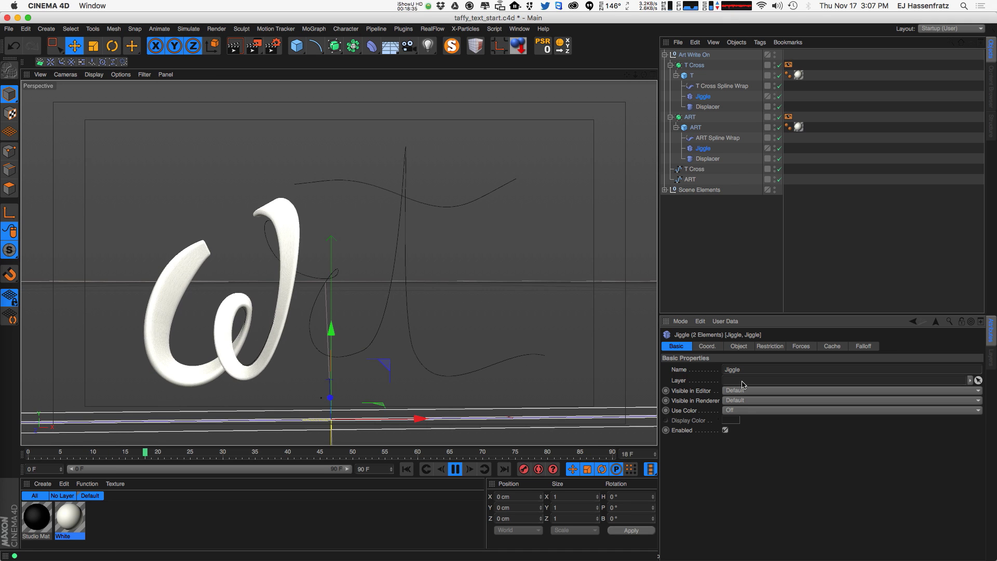
left_click(454, 469)
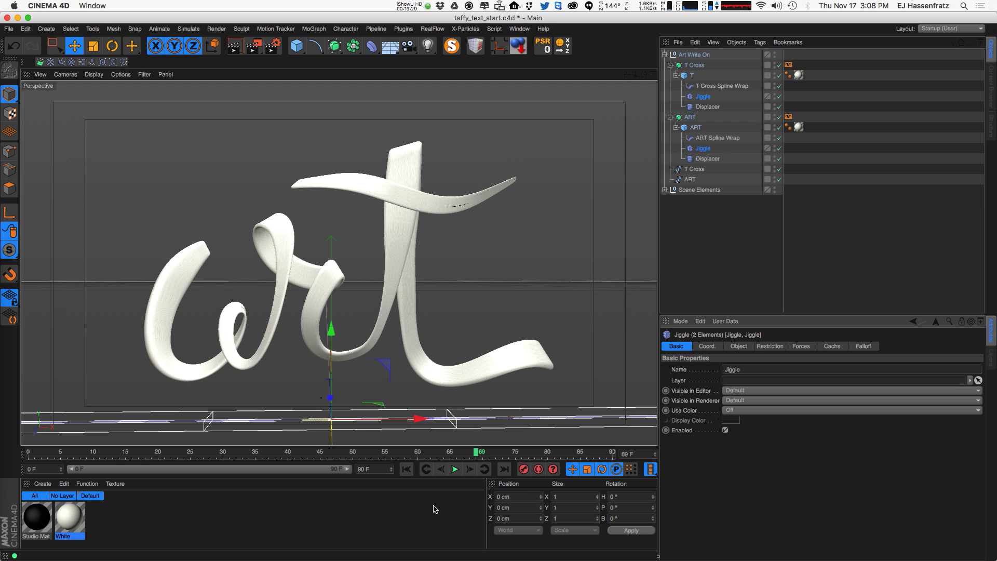
Switch to the open taffy_text_2D.c4d scene, select the T and ART cubes, and play the write-on from the start
left_click(520, 29)
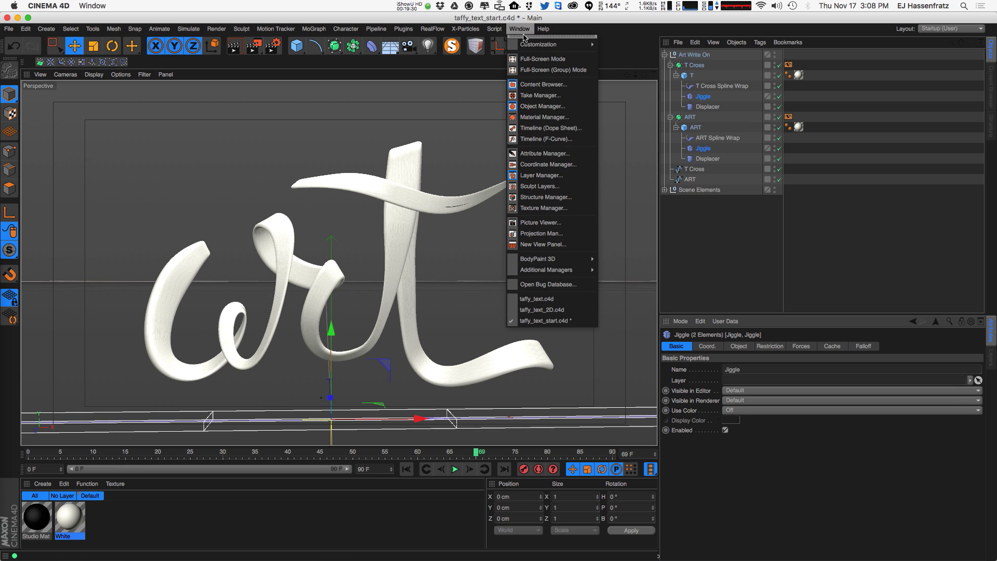
left_click(577, 310)
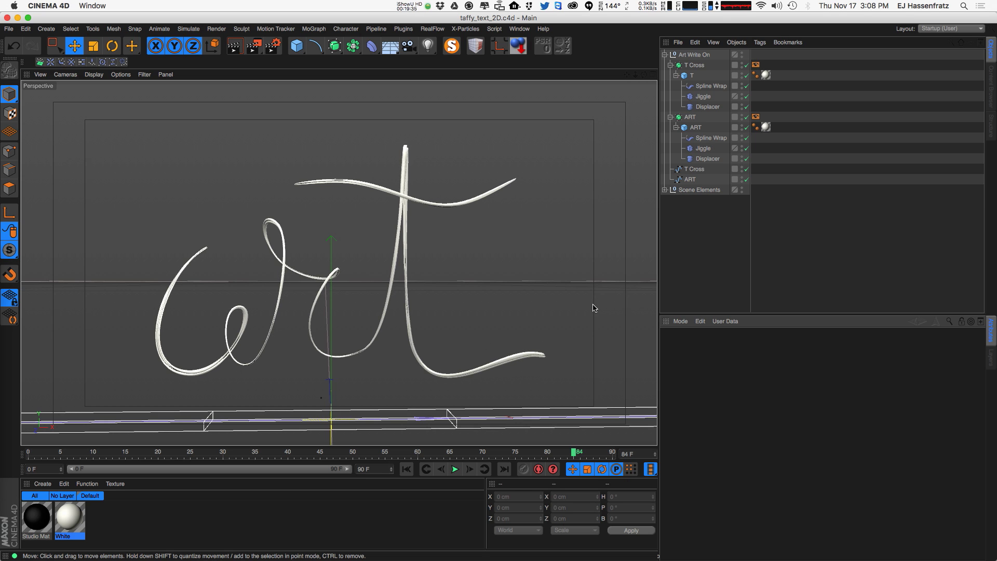
left_click(694, 129)
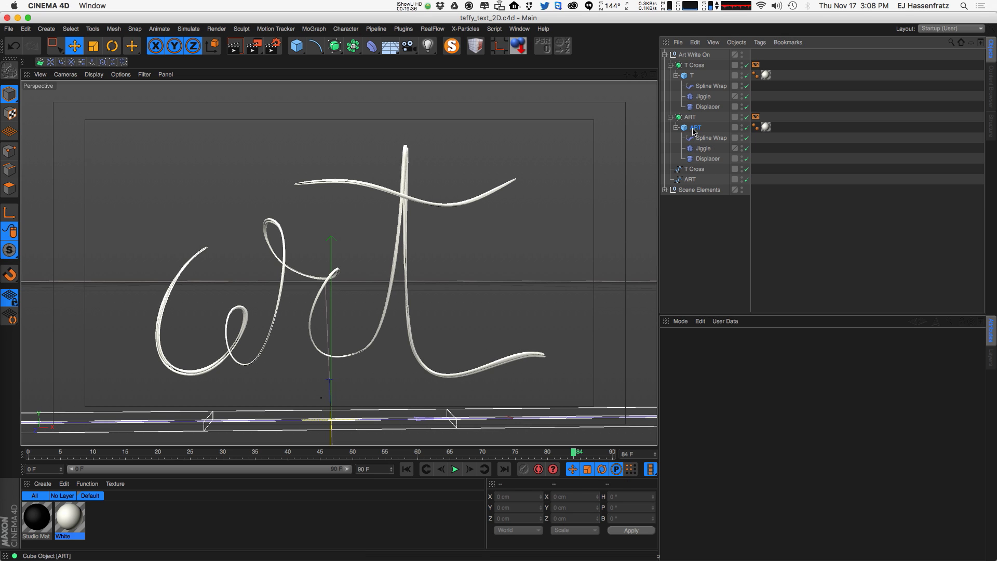
left_click(689, 77, "super")
left_click(693, 347)
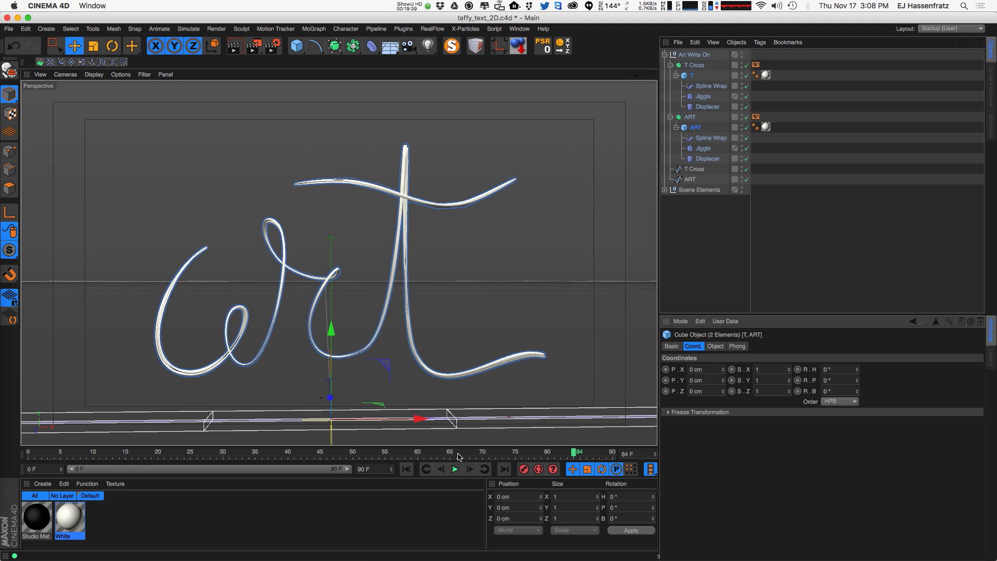
left_click(406, 469)
left_click(455, 470)
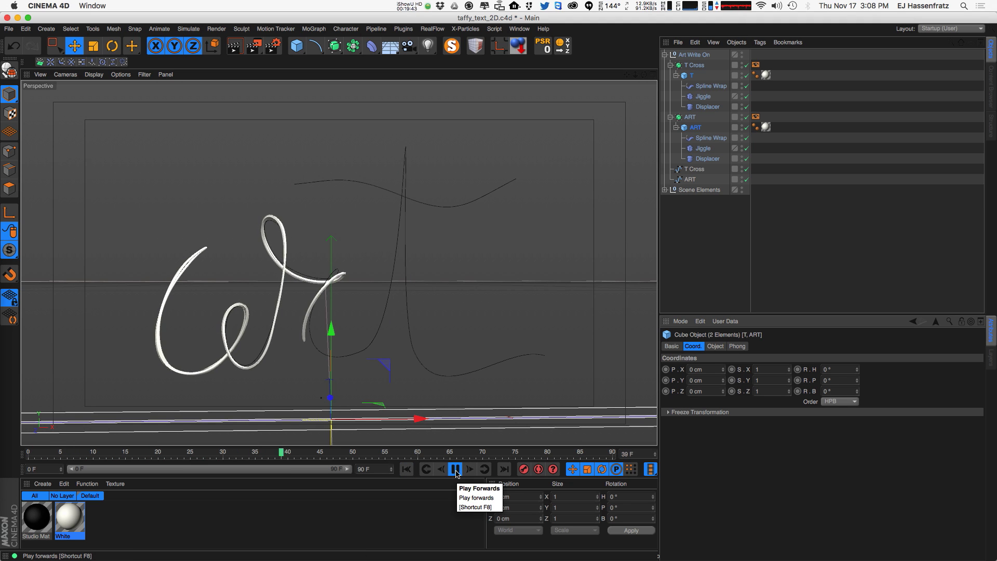
left_click(456, 471)
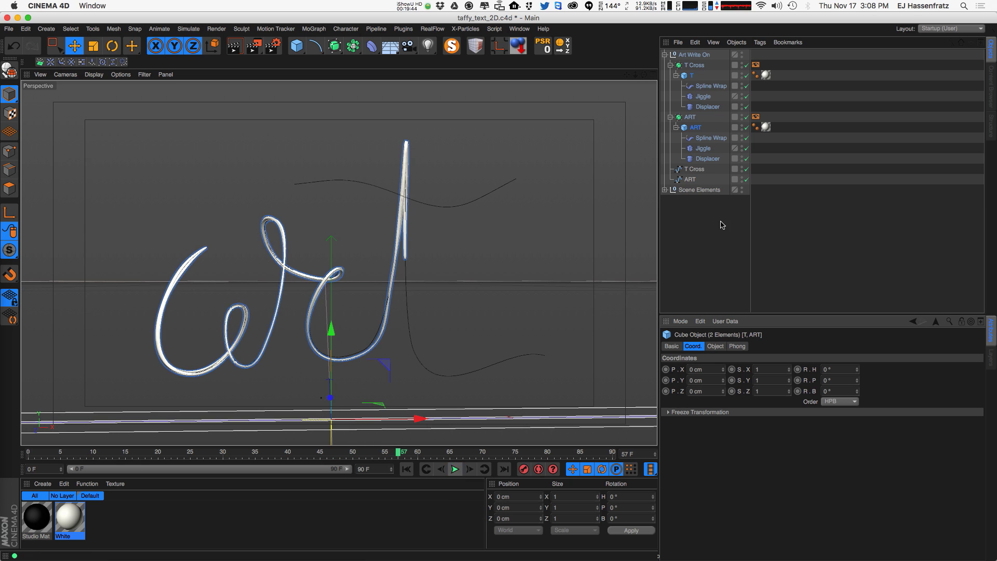
Vary Size Z of the T and ART cubes from 100 cm down to 5 cm during playback and render the view
left_click(709, 128)
left_click(692, 75, "ctrl")
left_click(716, 346)
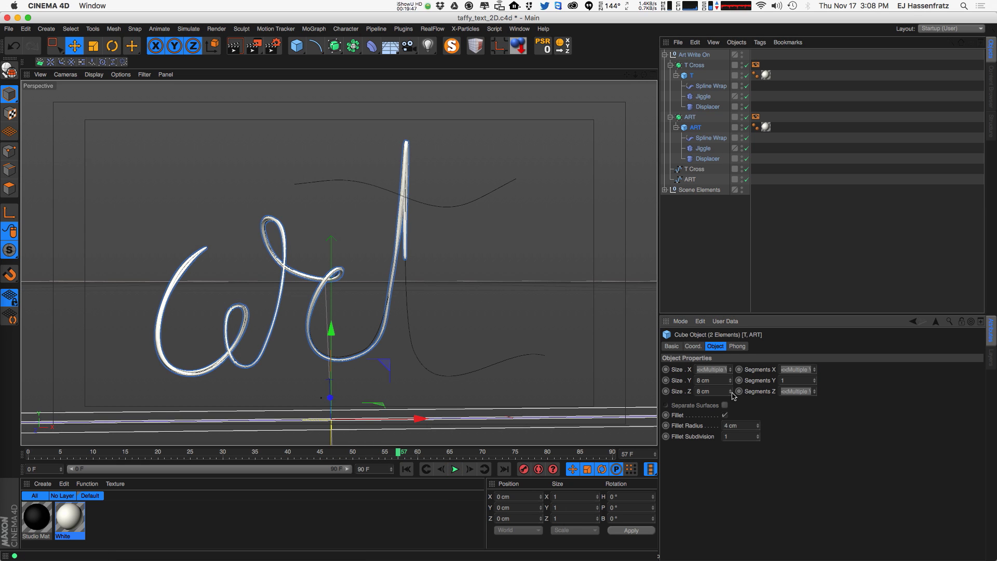
mouse_move(732, 392)
left_mouse_down()
mouse_move(739, 351)
mouse_move(733, 382)
left_mouse_up()
left_click(406, 469)
left_click(455, 469)
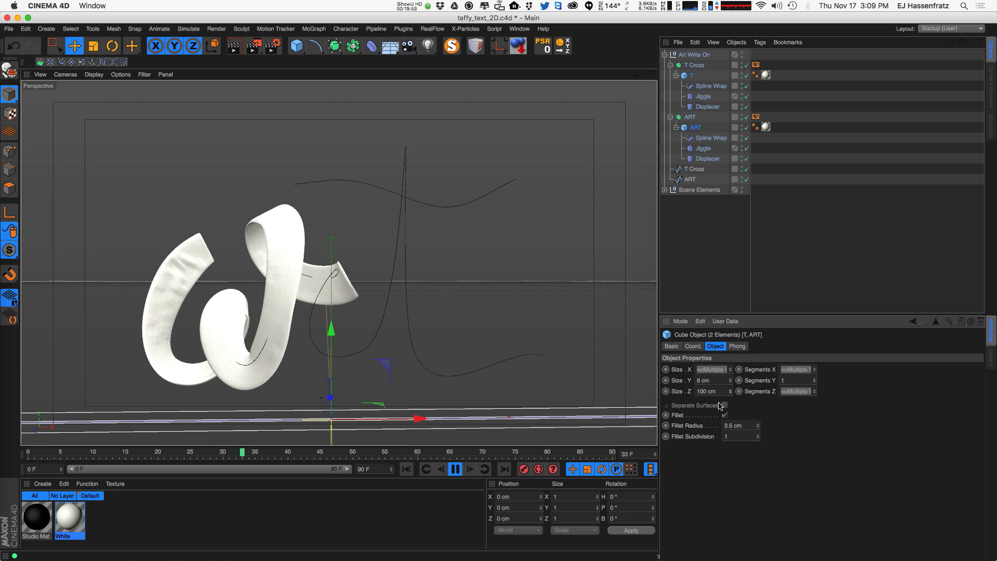
left_click_drag(727, 394, 735, 405)
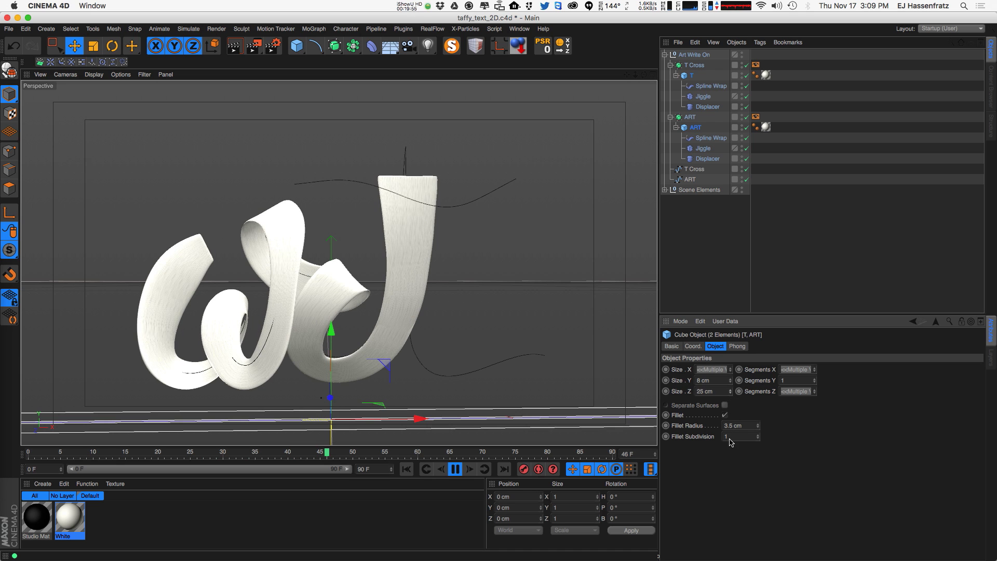
left_click_drag(728, 447, 728, 445)
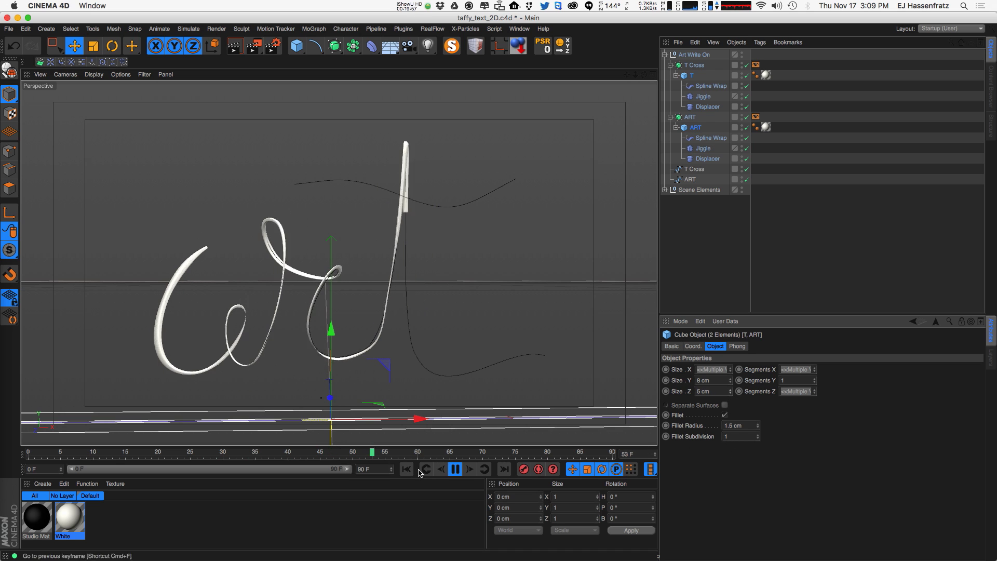
key("super+r")
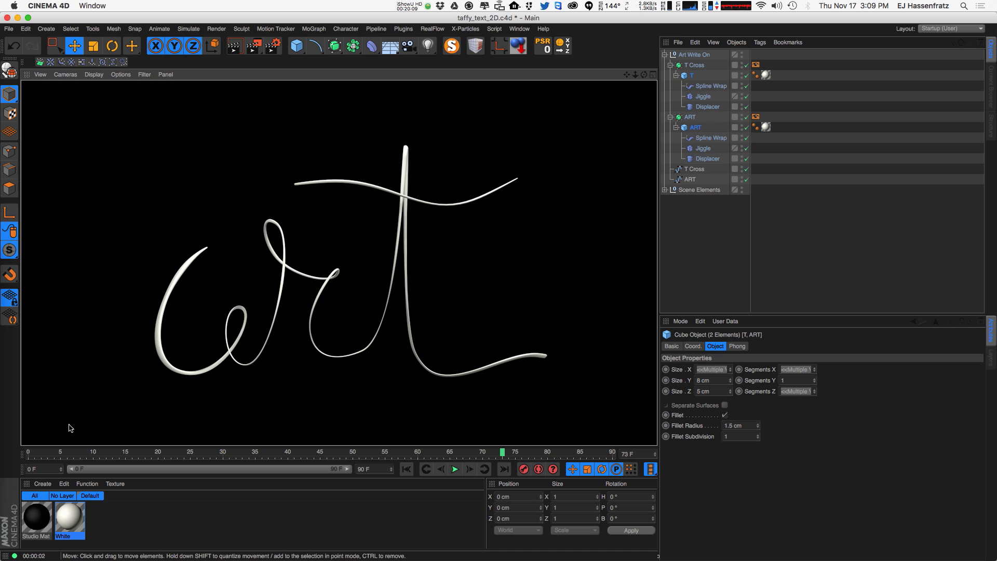
In the White material, turn off Color and Reflectance, enable Luminance, and save the scene
double_click(73, 517)
left_click_drag(283, 72, 641, 127)
left_click(565, 237)
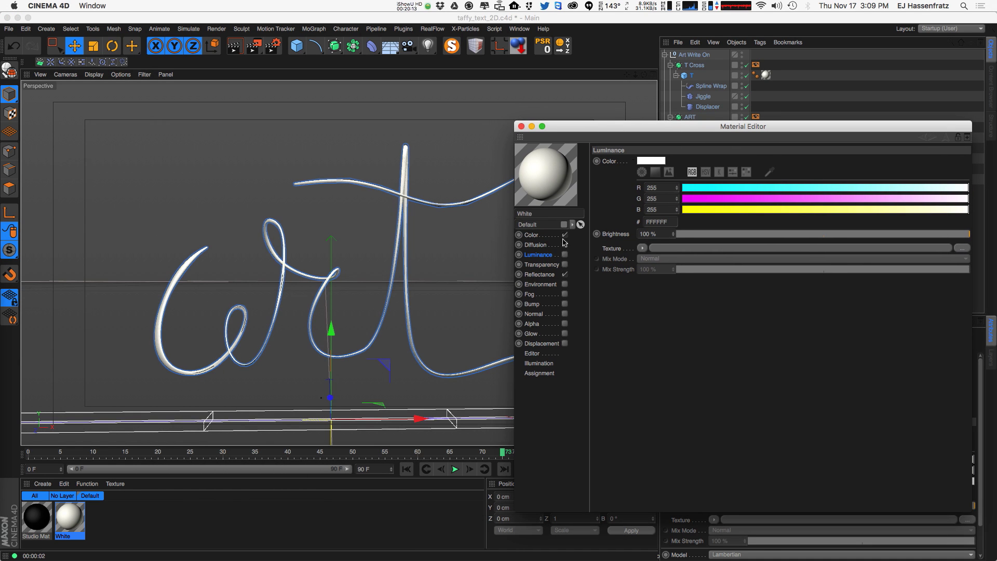
left_click(565, 245)
left_click(565, 275)
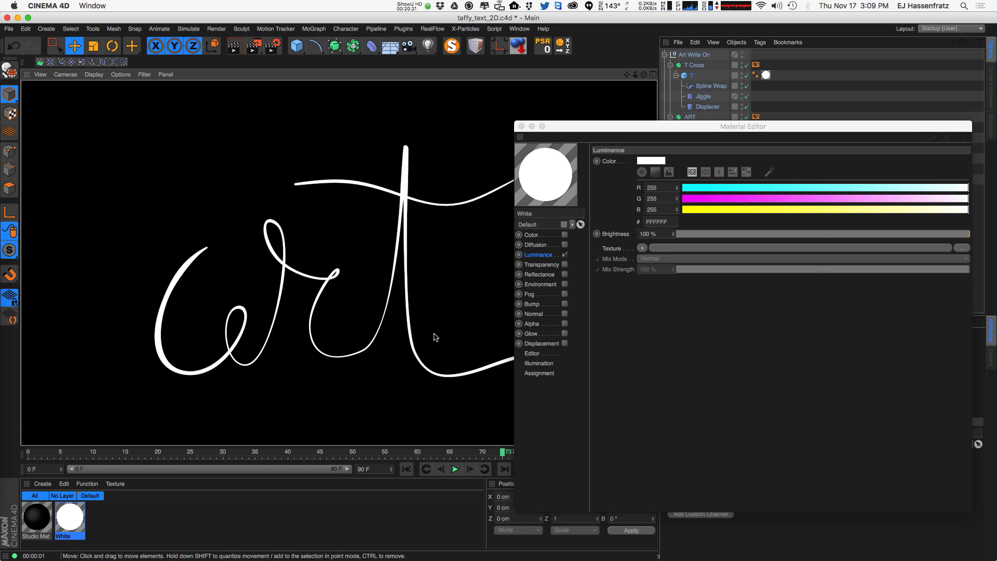
left_click(522, 126)
key("super+s")
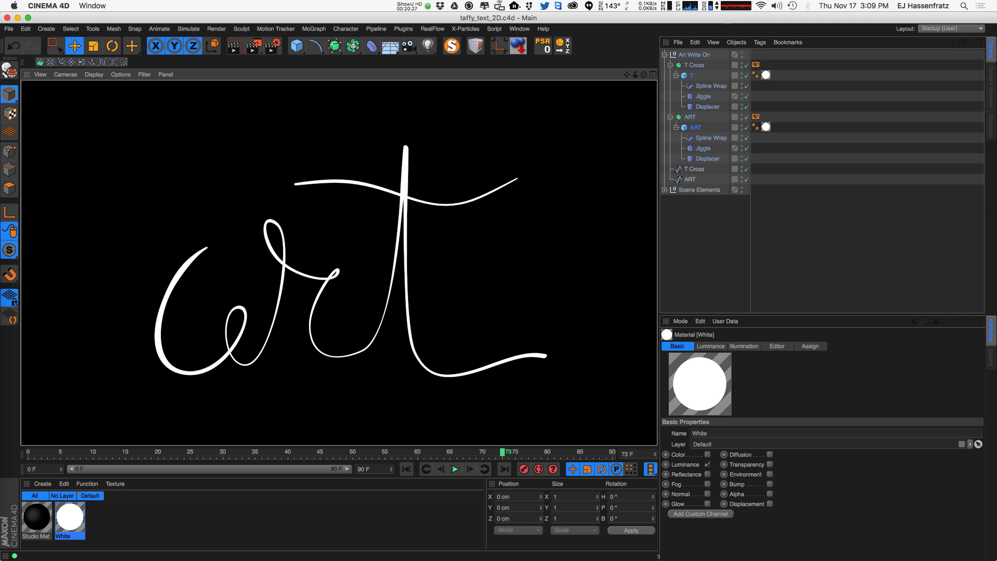
Play the flat white write-on animation from the start
left_click(406, 469)
left_click(456, 470)
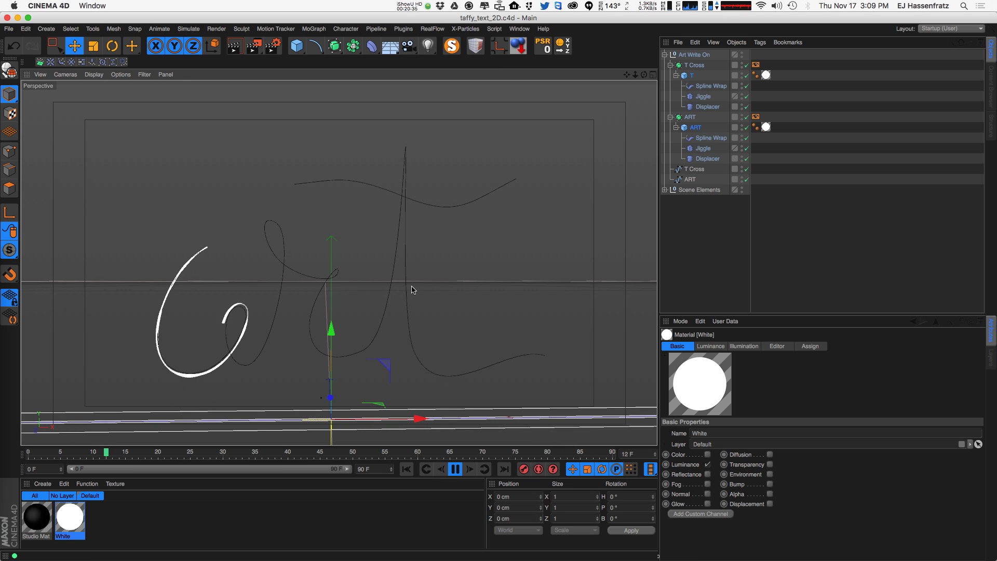
left_click(458, 470)
Calculate the cache for both Jiggle deformers and play the animation
left_click(703, 96)
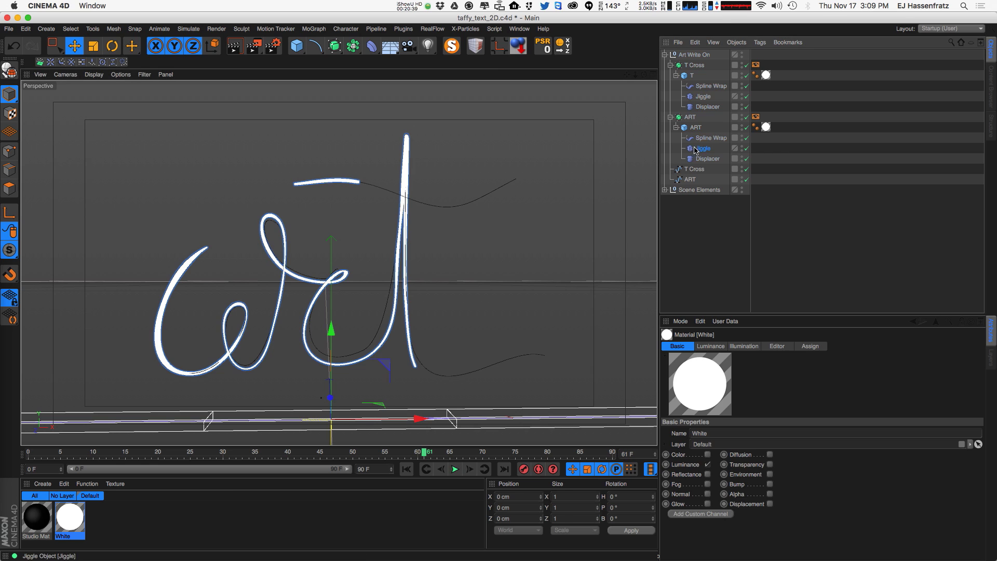
left_click(703, 148, "shift")
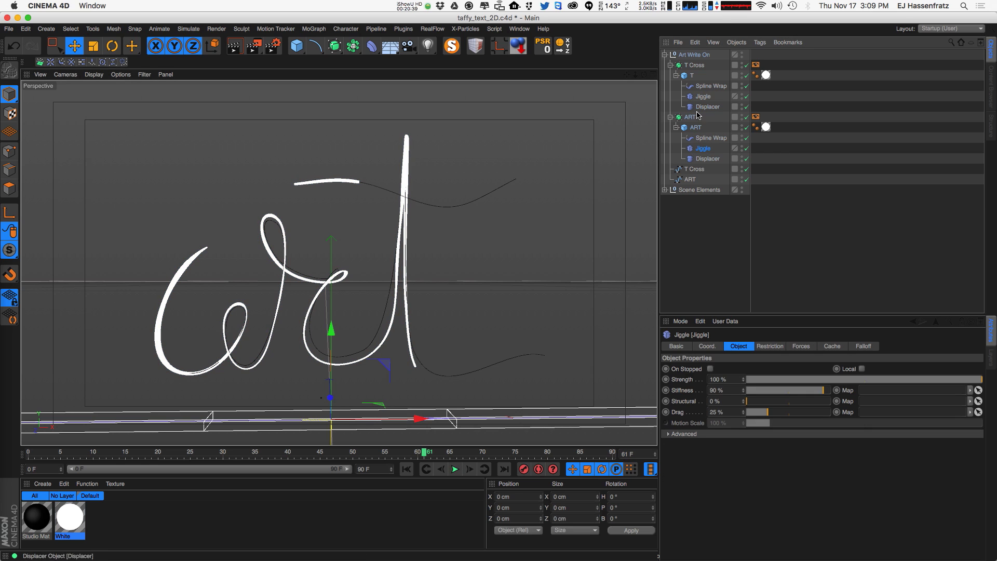
left_click(831, 347)
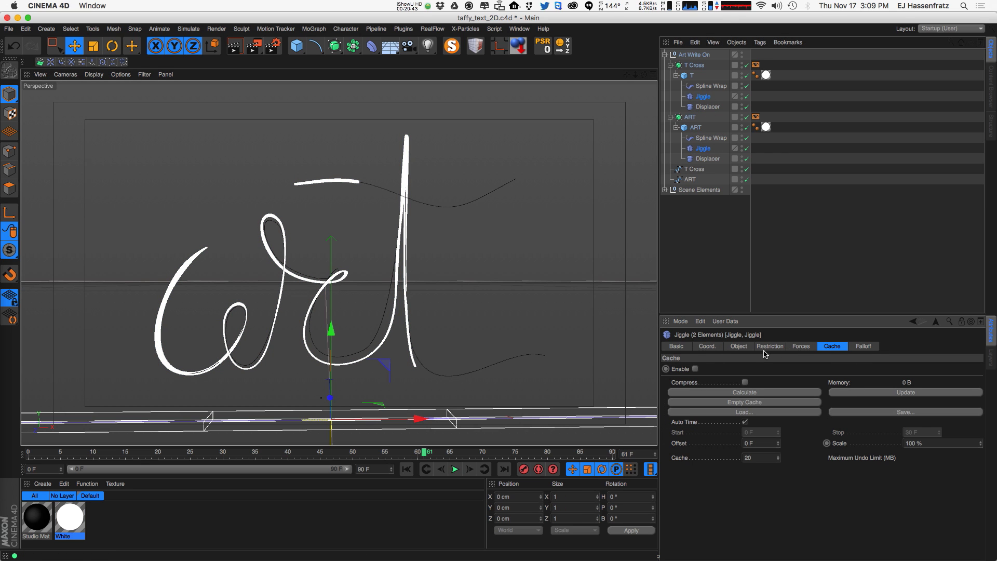
left_click(746, 394)
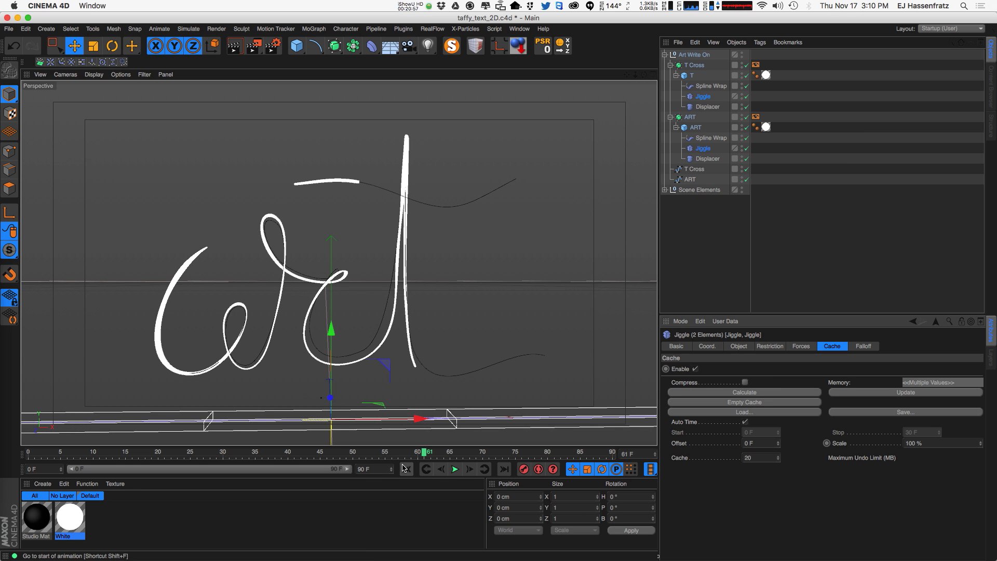
left_click(455, 469)
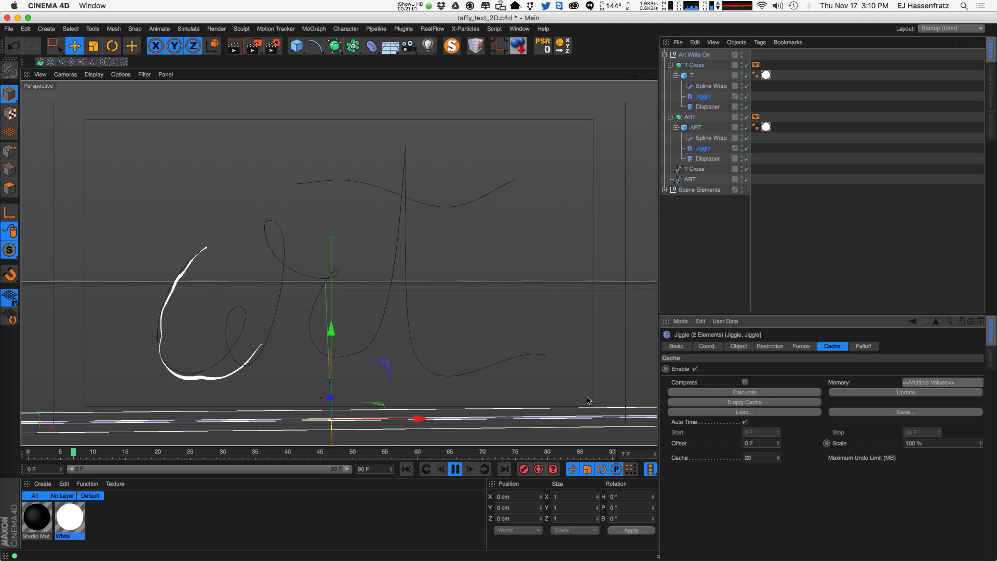
left_click(455, 470)
Empty the cache of both Jiggle deformers, turn off its Enable option, and deselect them
left_click(753, 403)
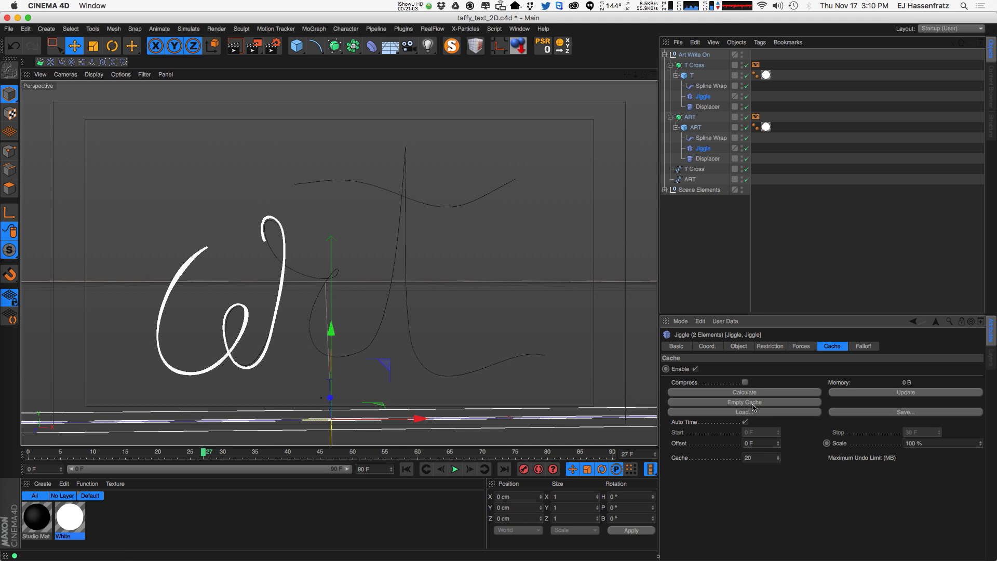
left_click(696, 370)
left_click(733, 402)
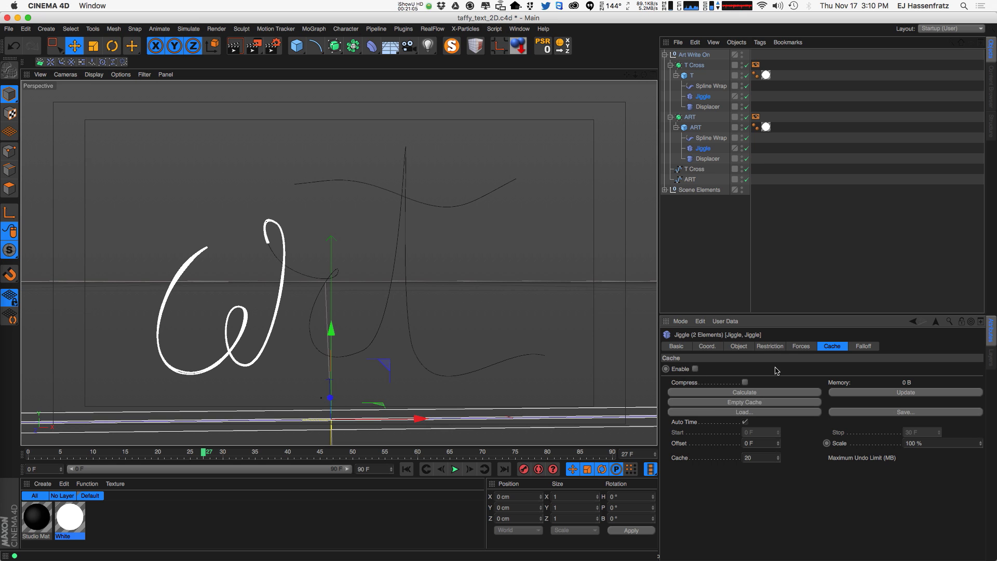
left_click(780, 286)
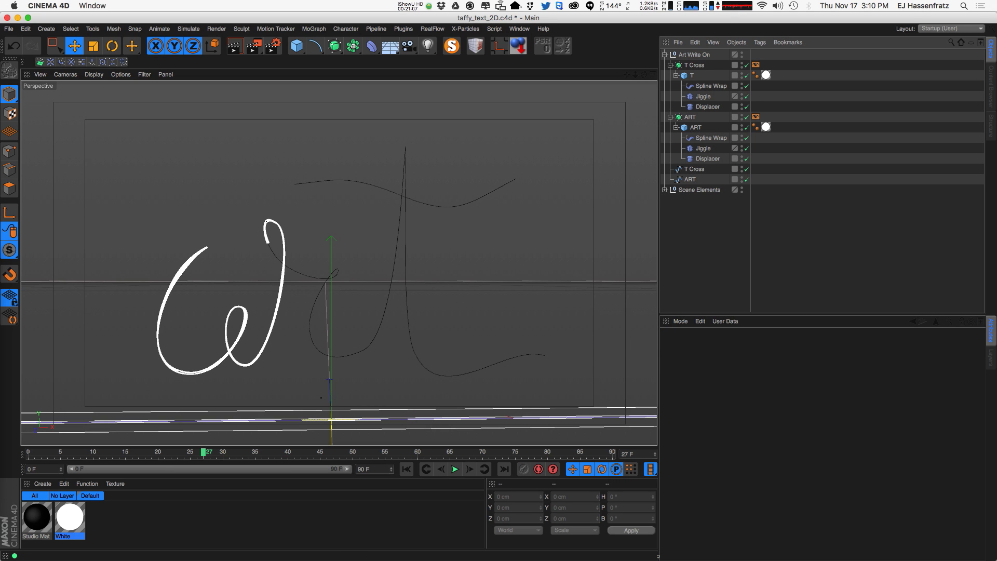
Switch to After Effects and create a composition from the taffy_text_2D.c4d footage
key("super+Tab")
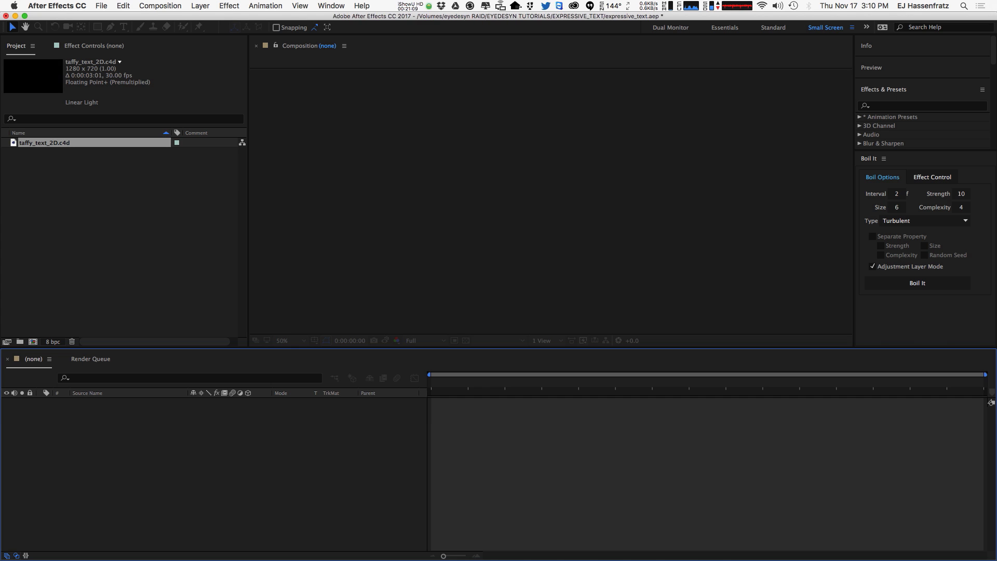
left_click(96, 172)
left_click(74, 146)
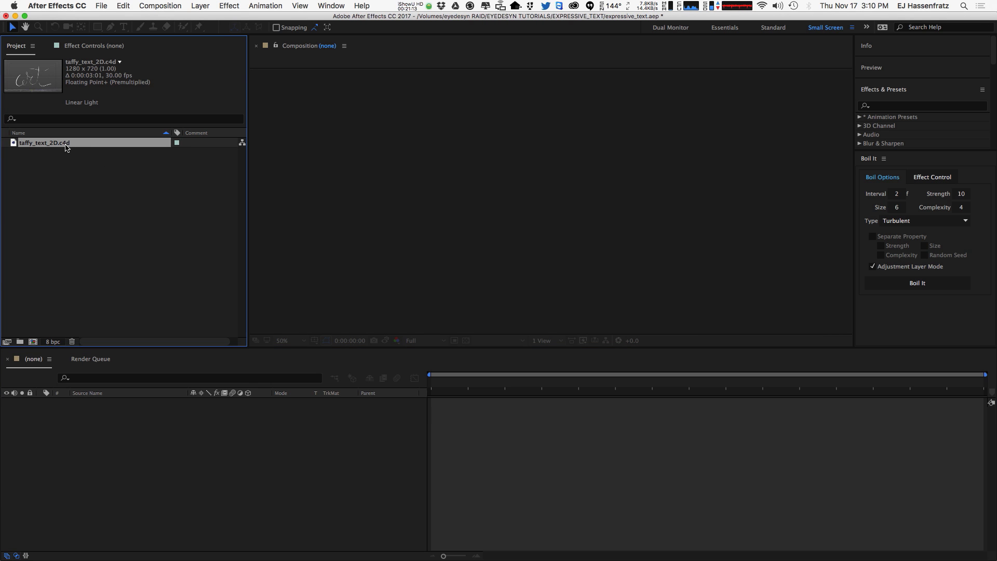
left_click_drag(51, 148, 81, 446)
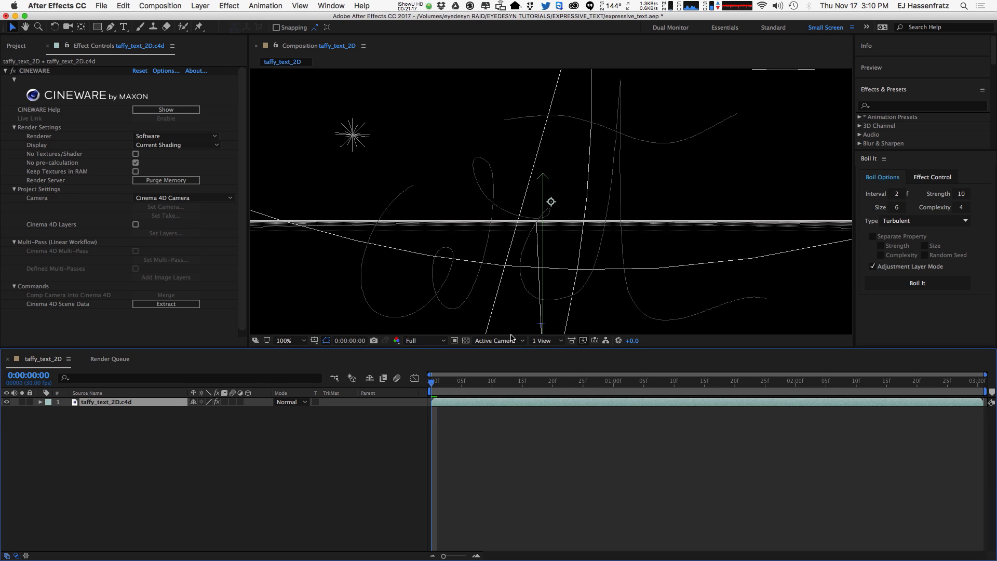
Set the composition viewer's magnification to 50% and adjust the viewer's height
left_click_drag(448, 348, 457, 416)
left_click(294, 409)
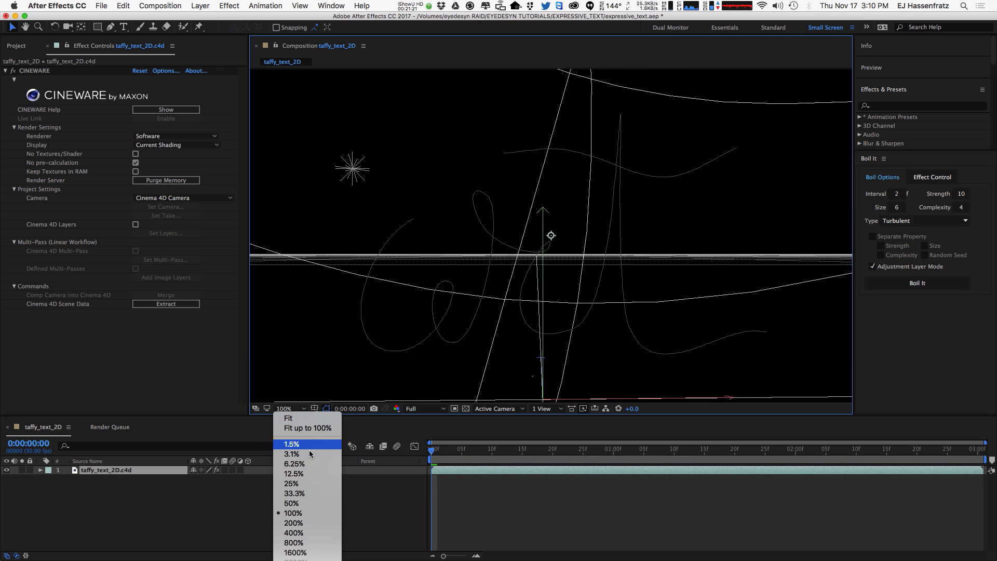
left_click(292, 504)
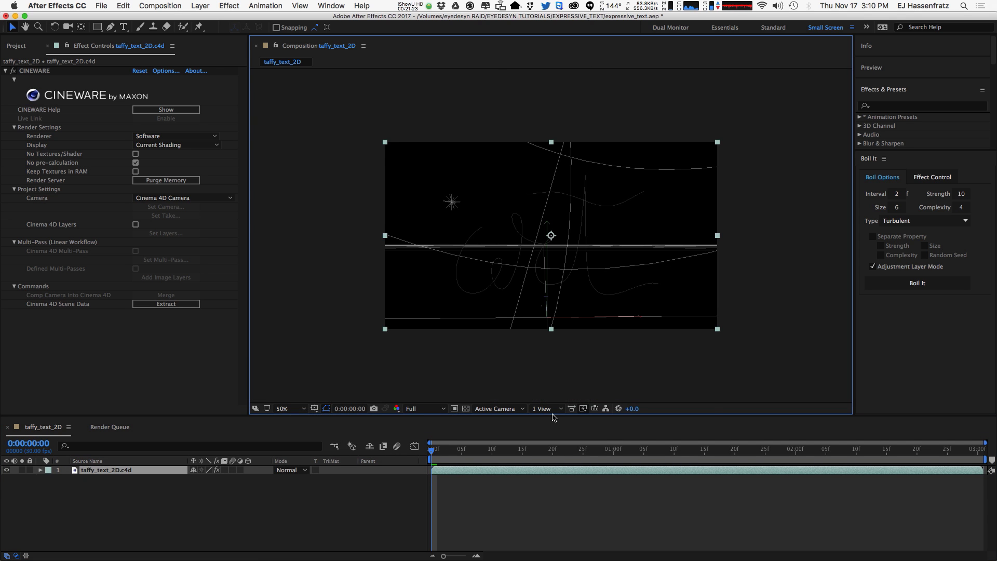
left_click_drag(555, 416, 571, 354)
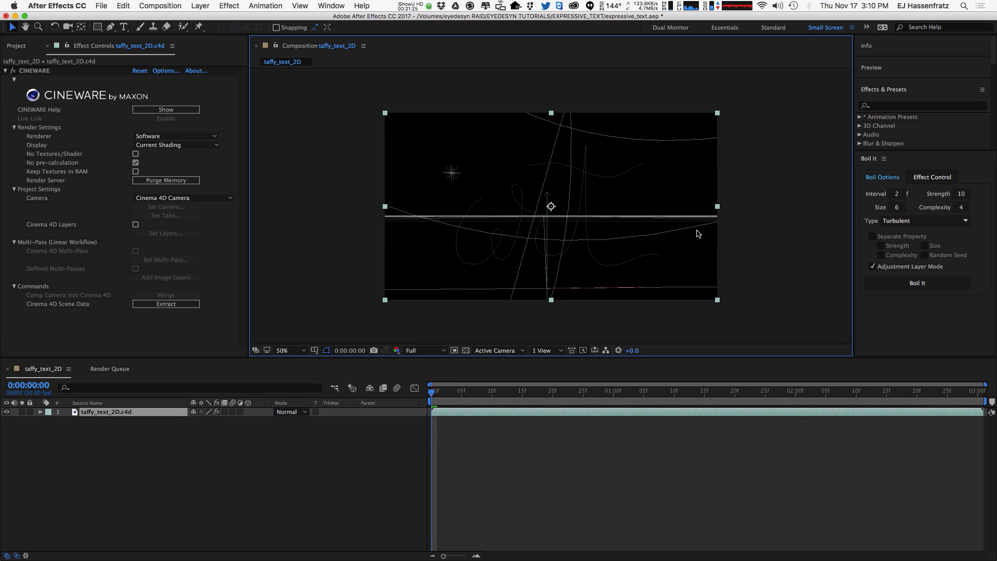
Set the CINEWARE renderer to OpenGL and preview the taffy_text_2D composition
left_click(155, 136)
left_click(356, 244)
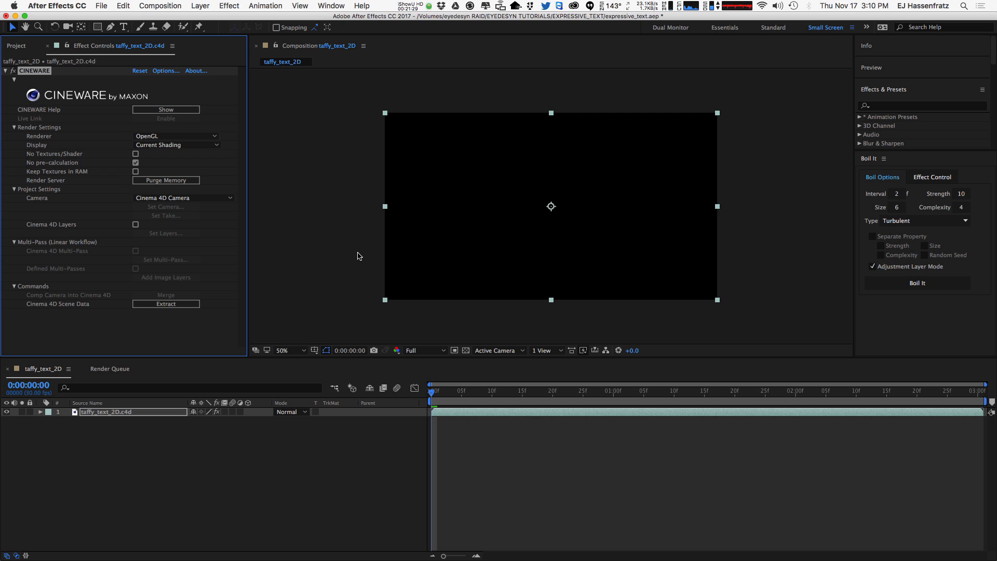
key("space")
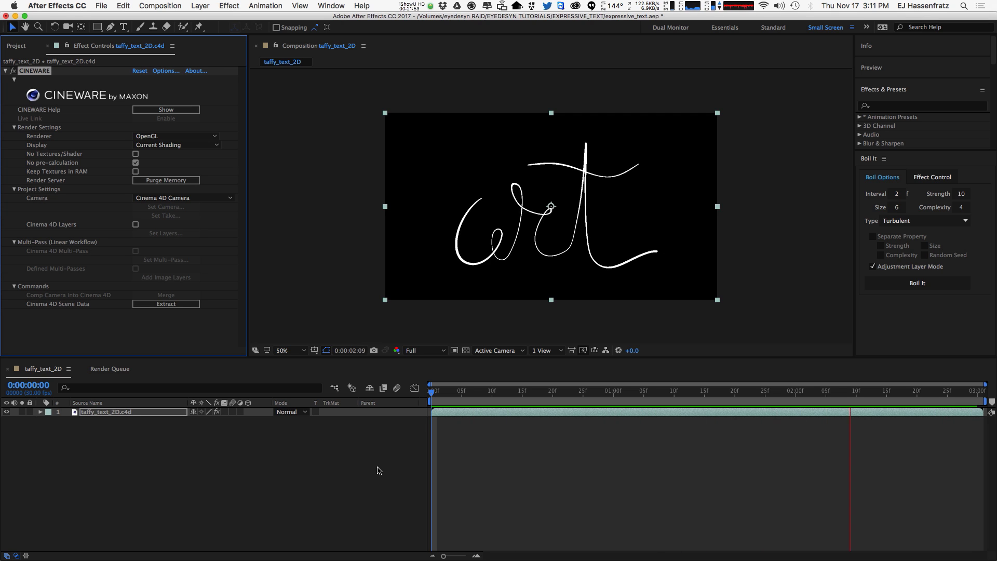
key("space")
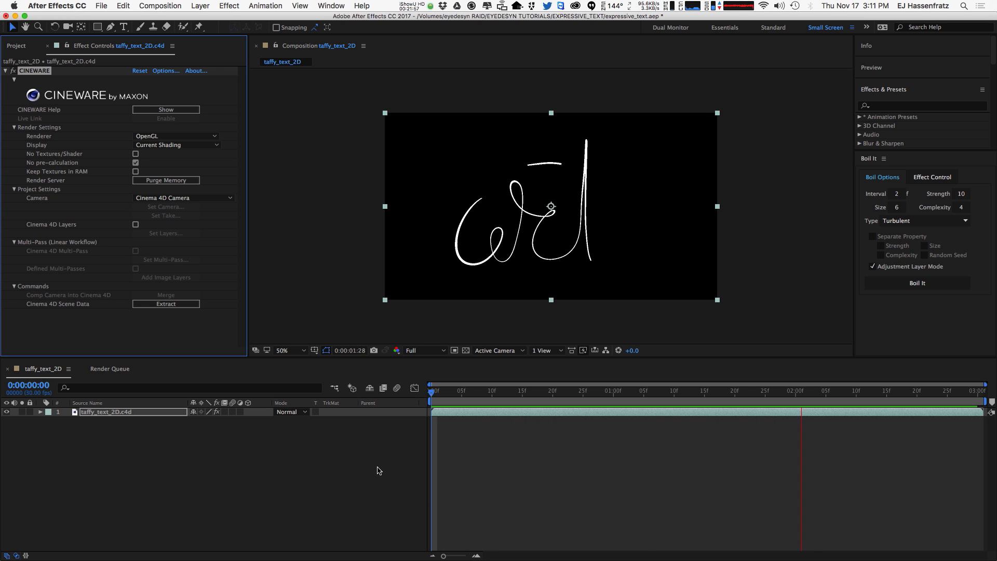
Apply Boil It to the taffy_text_2D.c4d layer in Adjustment Layer Mode with interval 2, strength 10, size 6, complexity 4 and Turbulent type
key("space")
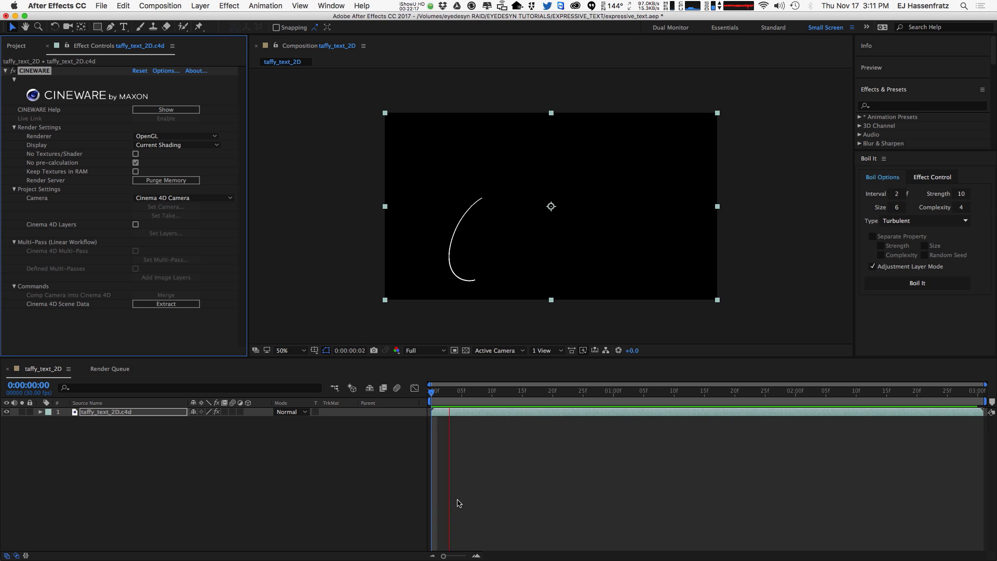
key("space")
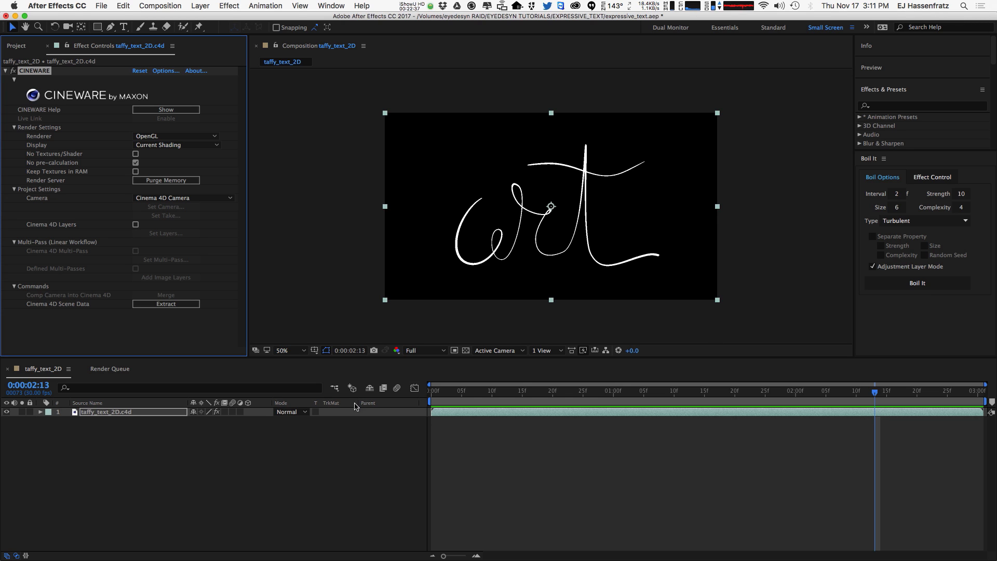
left_click(130, 413)
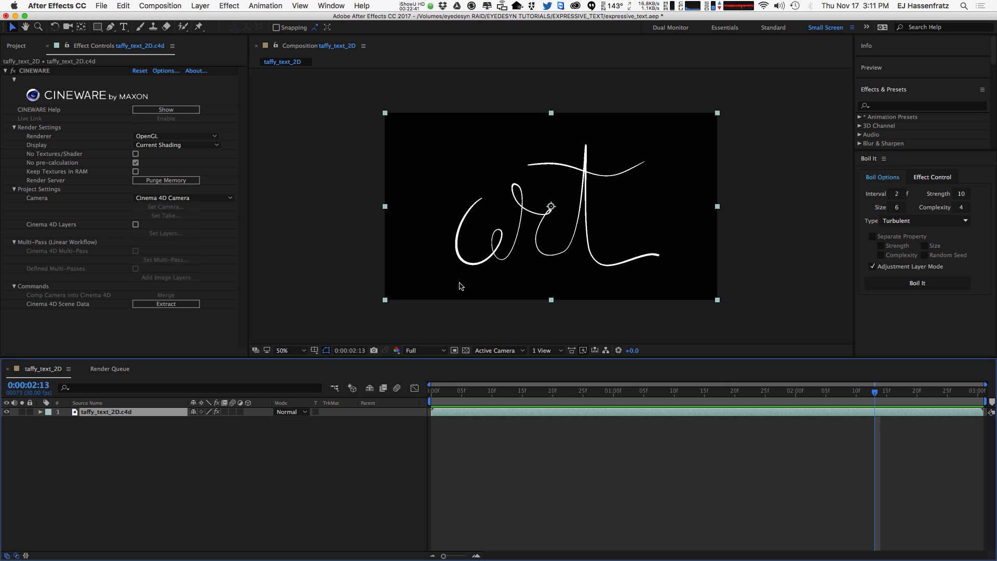
left_click(905, 286)
left_click(899, 194)
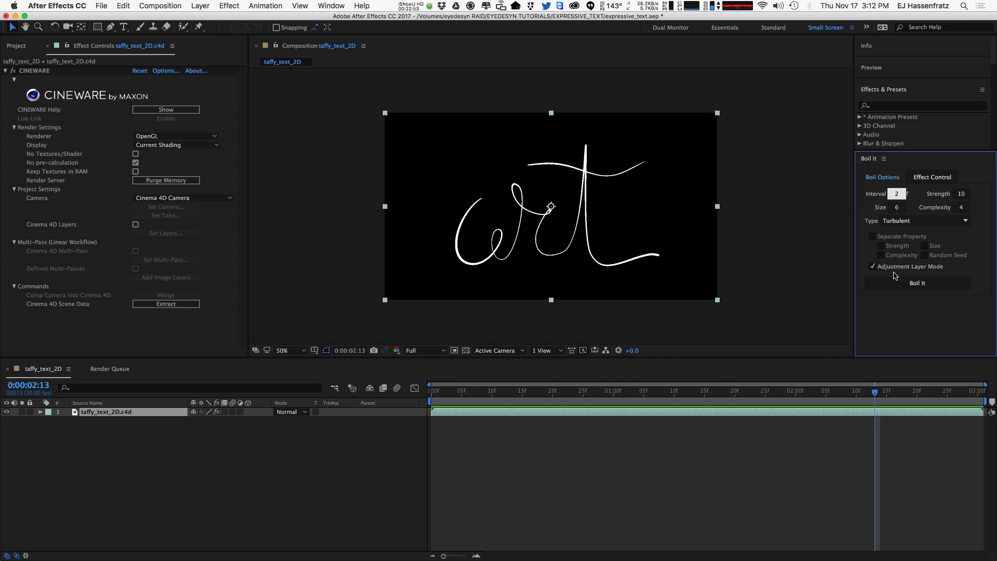
left_click(916, 283)
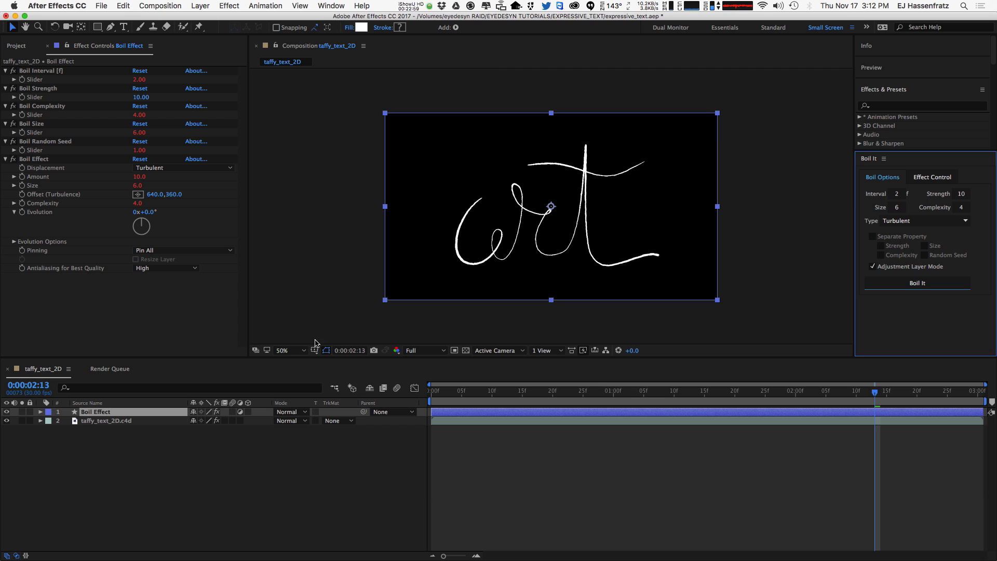
Set the composition viewer's magnification to Fit up to 100% and make the viewer taller
left_click(299, 350)
left_click(307, 376)
left_click(292, 352)
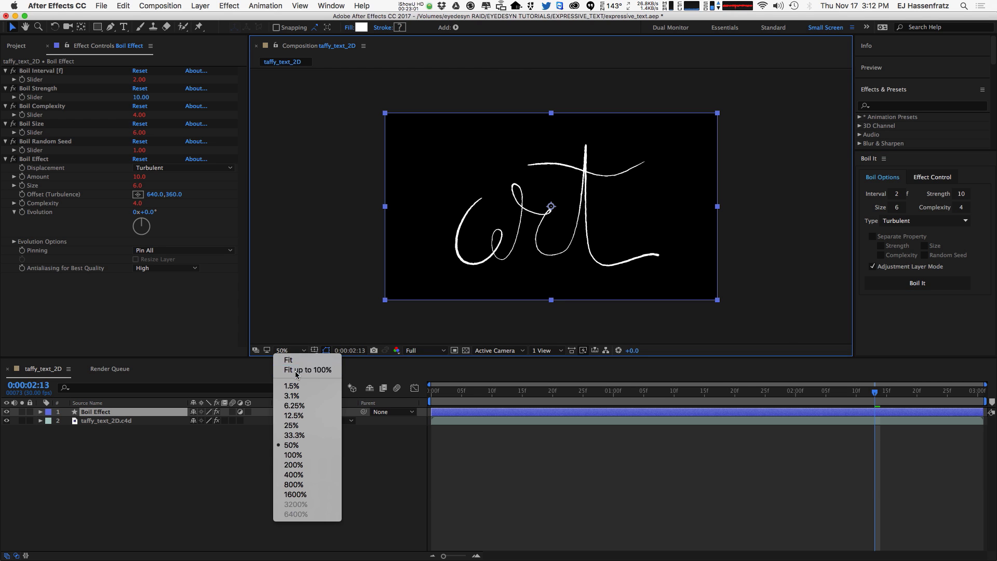
left_click(296, 371)
left_click_drag(341, 357, 339, 378)
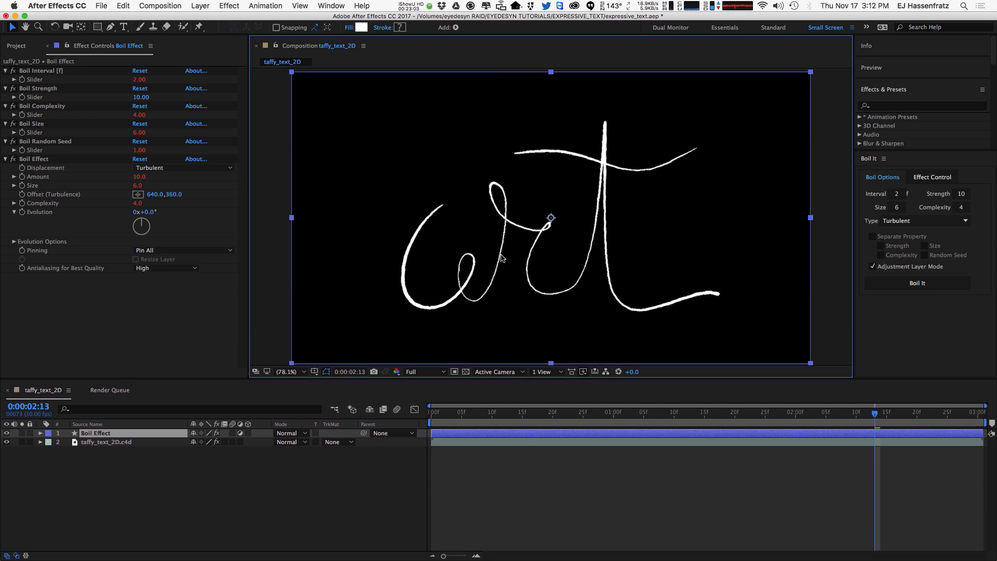
Try a Boil Size of 3 on the Boil Effect layer and return it to 6
left_click_drag(136, 133, 152, 146)
left_click(140, 133)
type("111")
key("Return")
left_click_drag(142, 132, 93, 136)
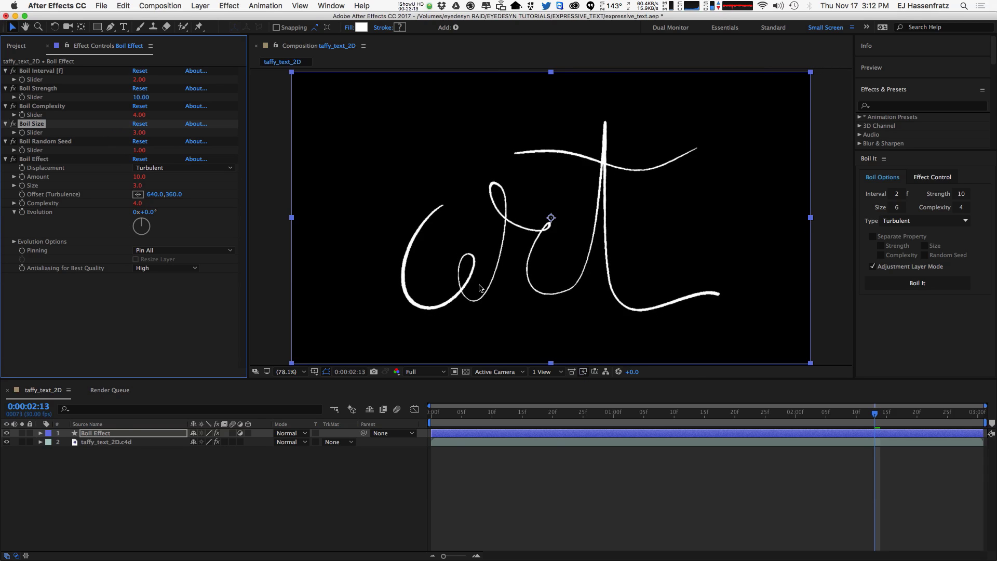
left_click_drag(140, 133, 141, 136)
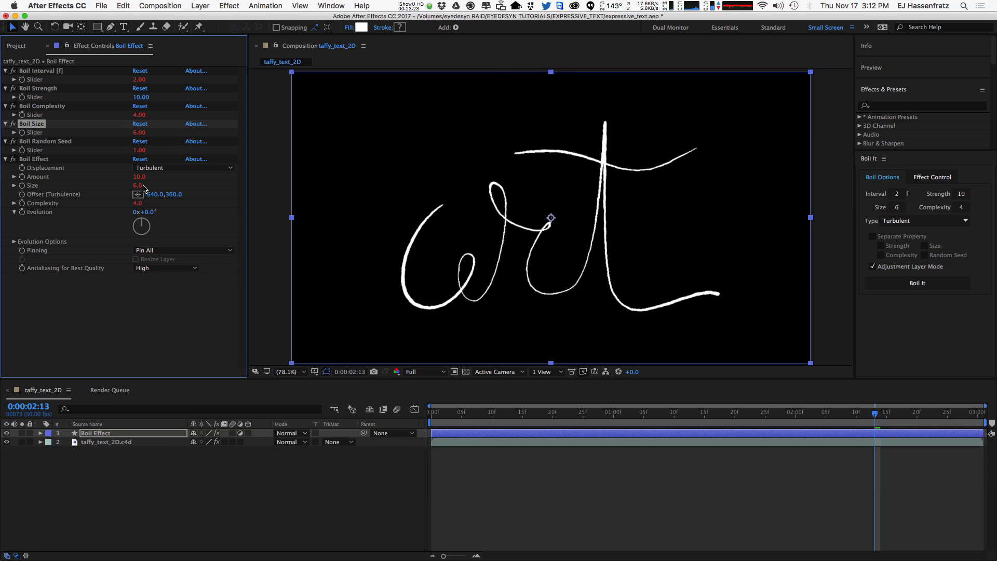
Set the Boil Strength to 4 and the Boil Size to 8, and preview the boiling text
left_click_drag(141, 99, 140, 102)
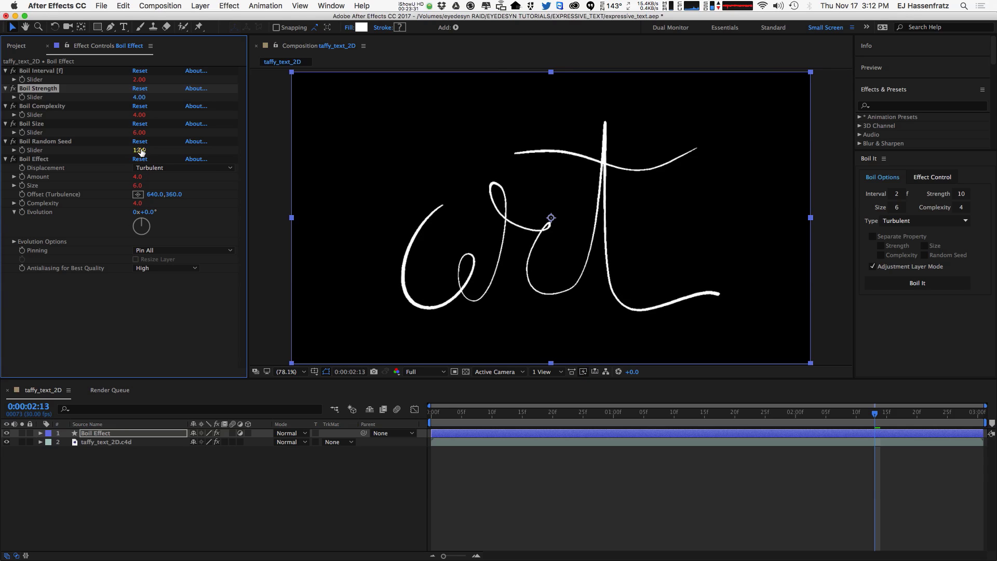
mouse_move(139, 134)
left_mouse_down()
mouse_move(158, 133)
mouse_move(140, 133)
left_mouse_up()
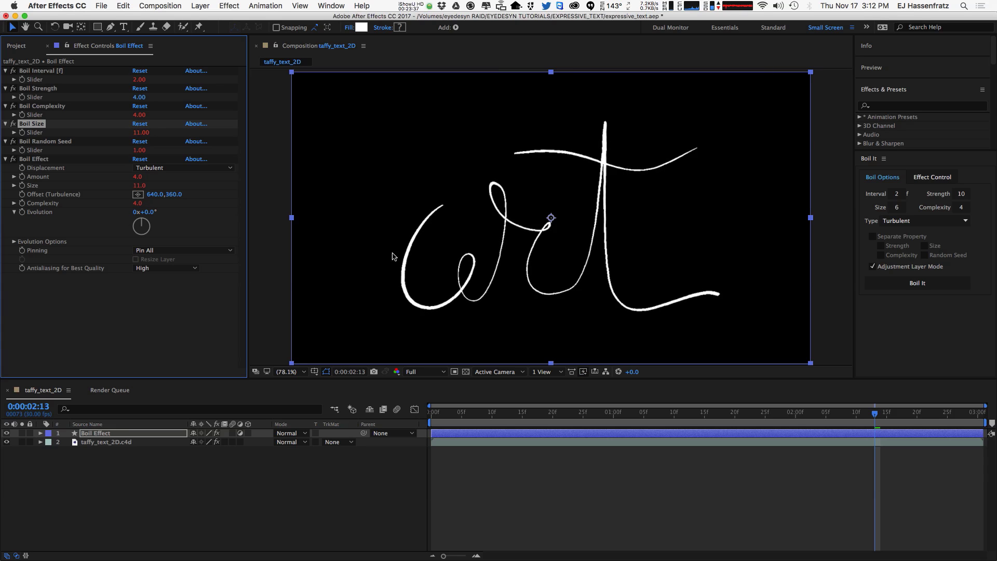
type("8")
key("Return")
key("space")
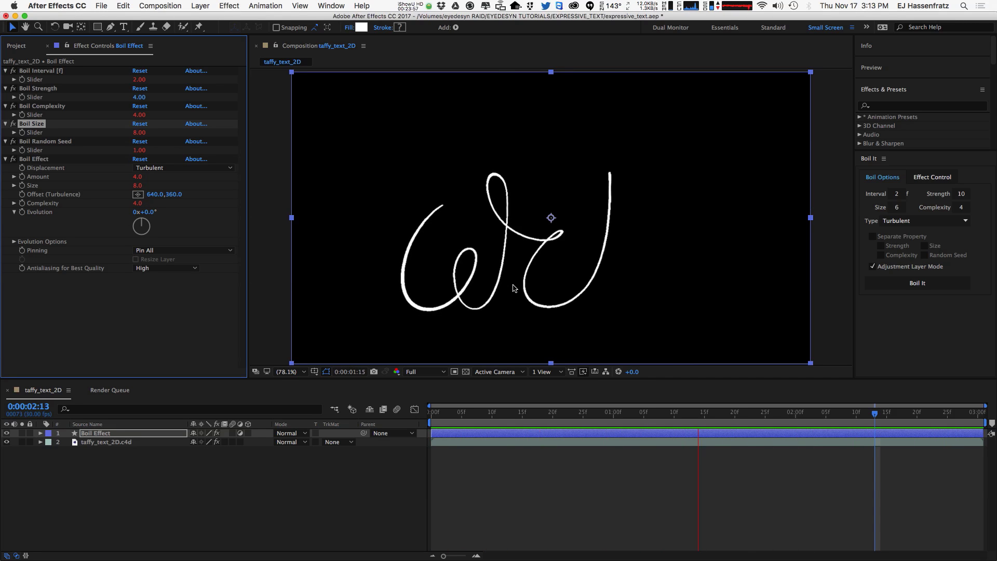
Set the Boil Effect layer's Boil Interval to 4 frames, Boil Strength to 8 and Boil Size to 13
left_click(139, 81)
type("4")
key("Return")
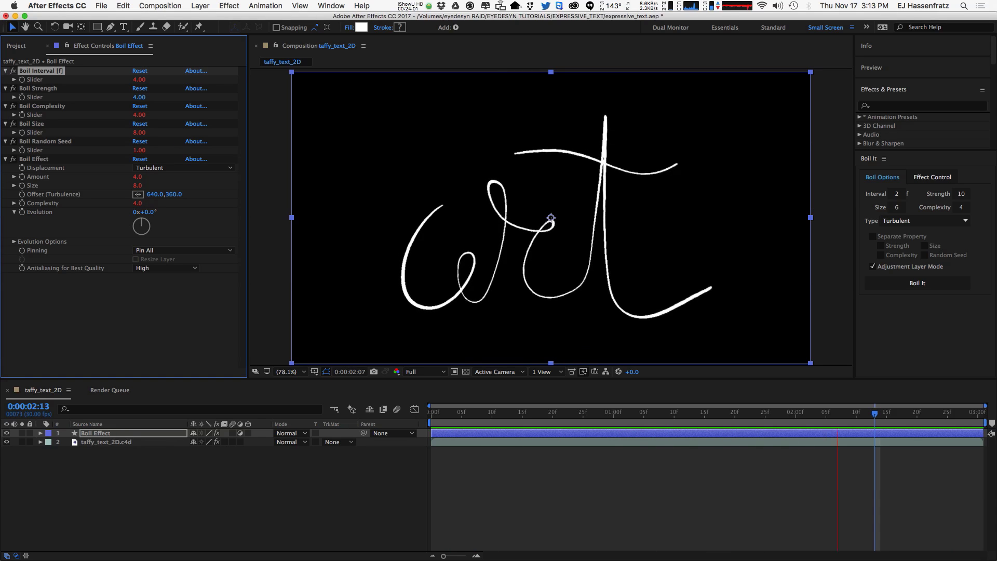
left_click_drag(140, 97, 140, 97)
left_click_drag(139, 133, 143, 132)
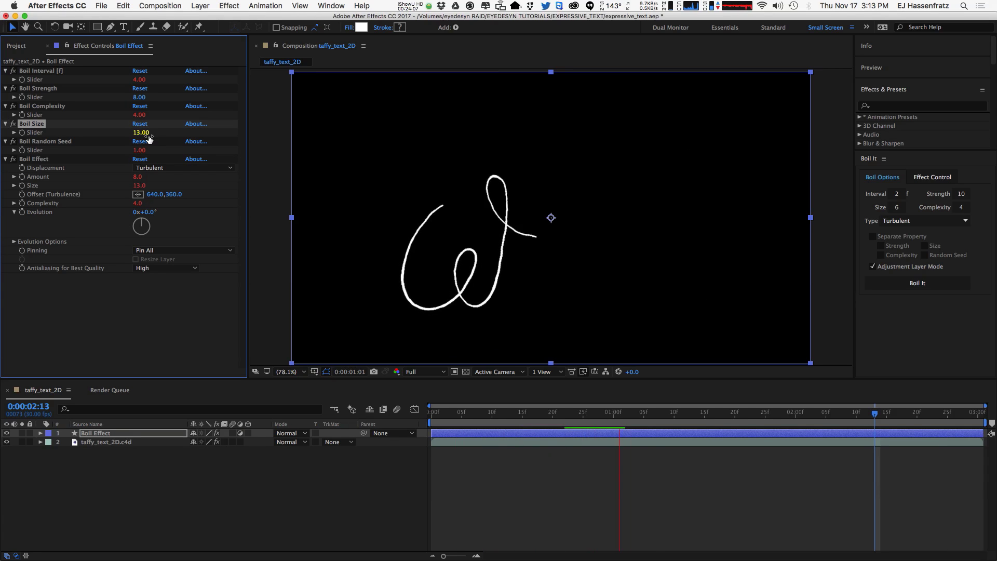